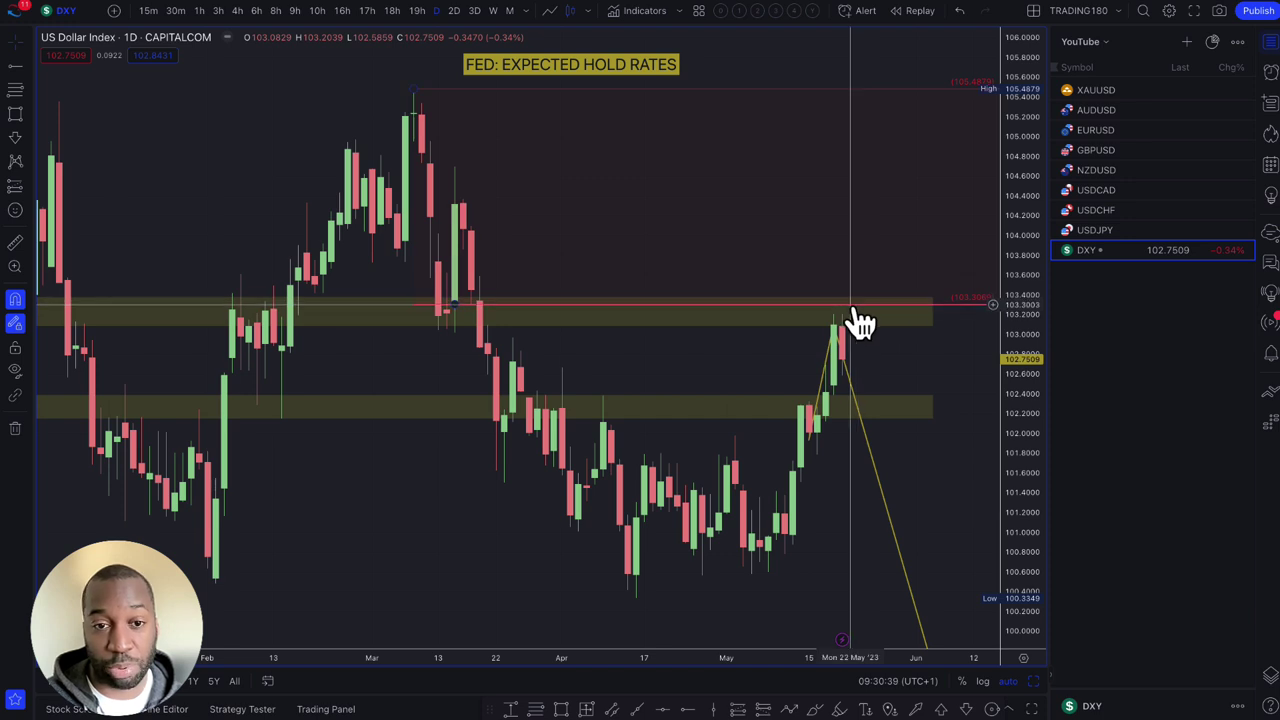
# - Shorten the yellow DXY projection path to end near 101.3 and shift it slightly later, with its peak in the upper zone
pyautogui.scroll(-3, 855, 315)
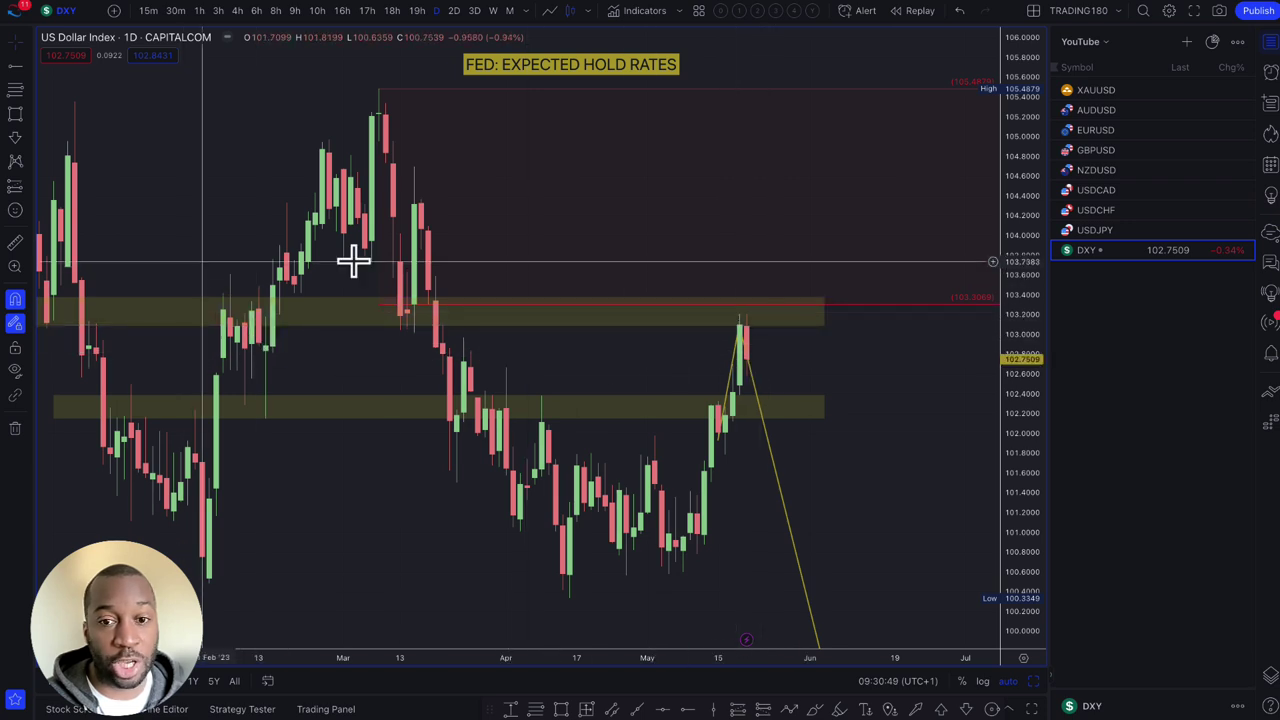
pyautogui.scroll(-3, 786, 434)
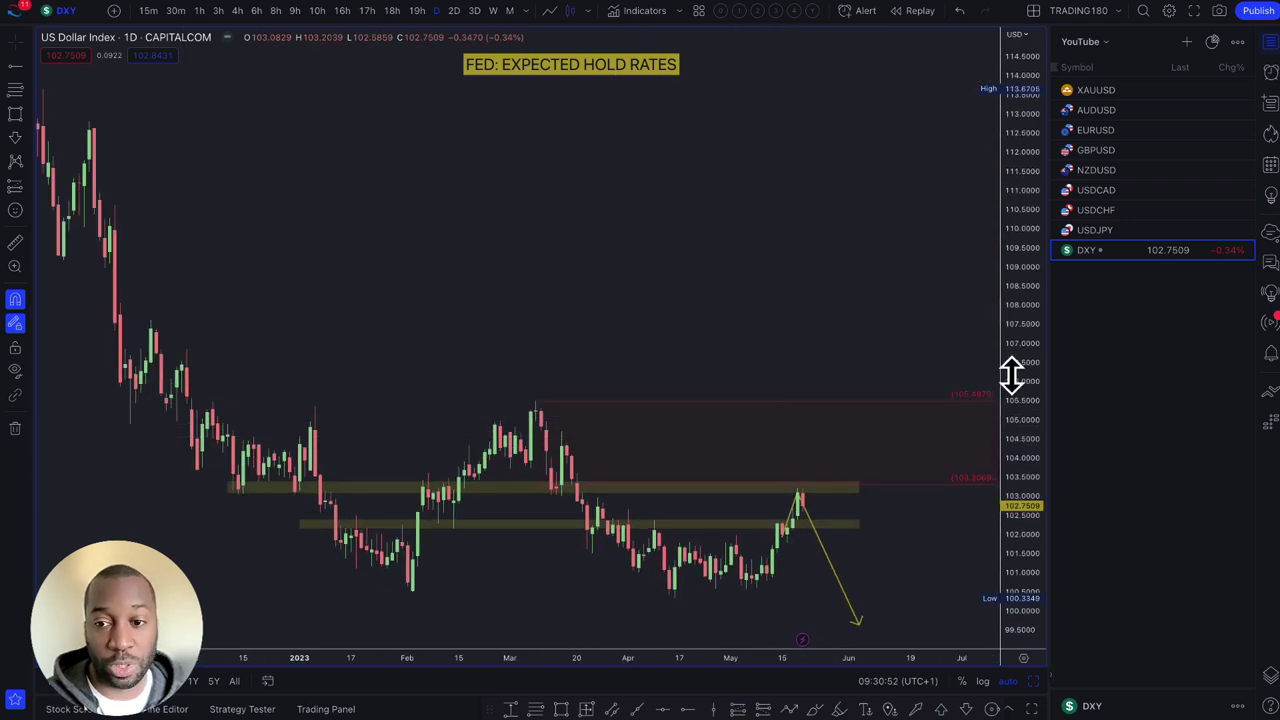
pyautogui.moveTo(1011, 371); pyautogui.dragTo(1022, 425)
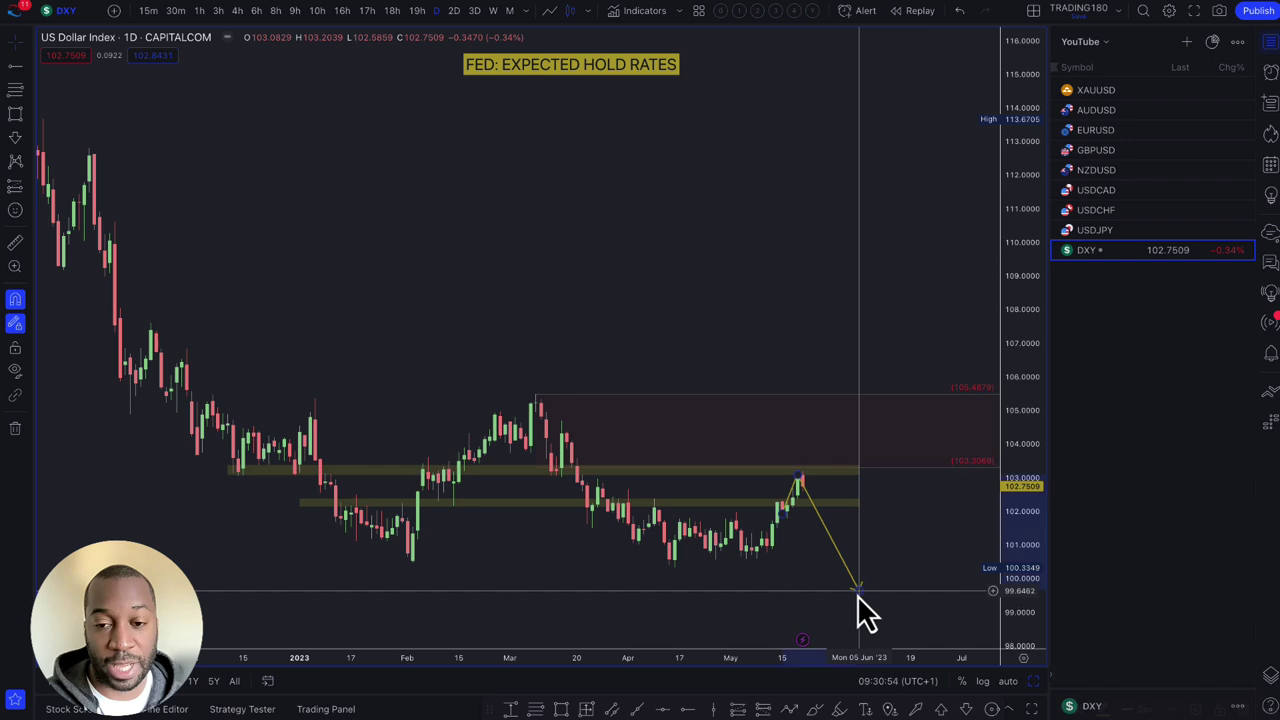
pyautogui.click(832, 540)
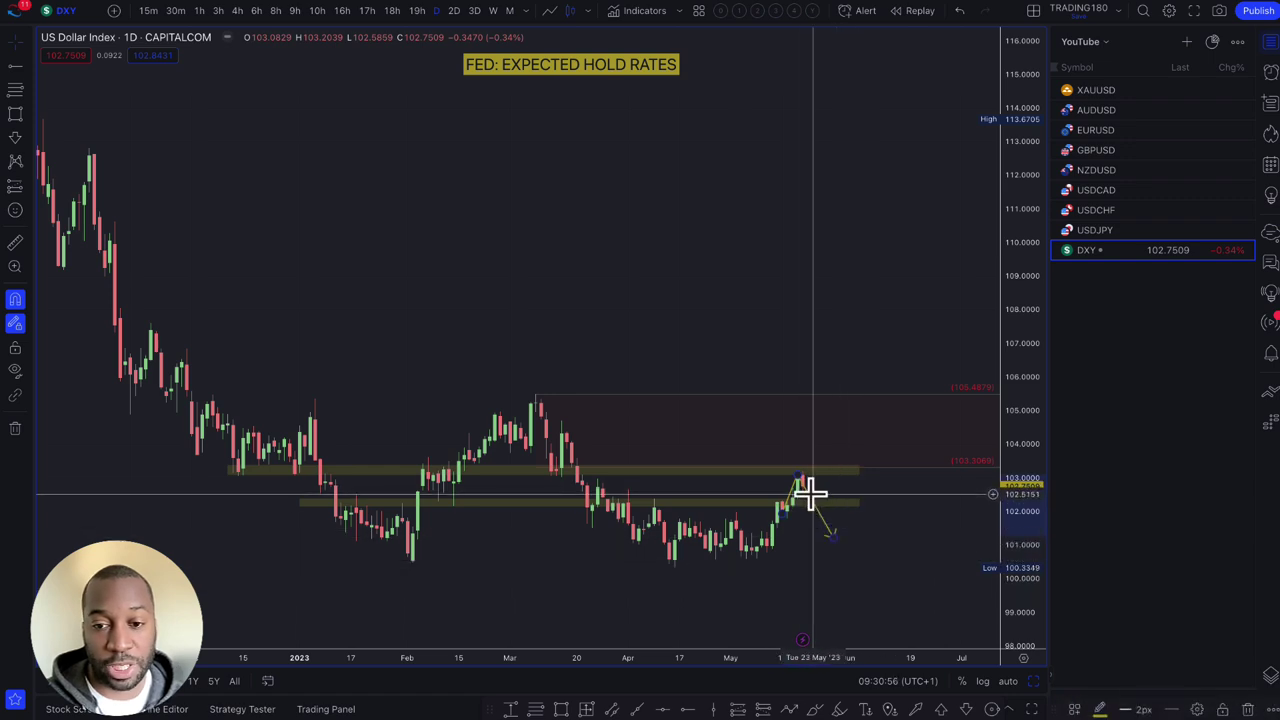
pyautogui.moveTo(818, 515); pyautogui.dragTo(824, 505)
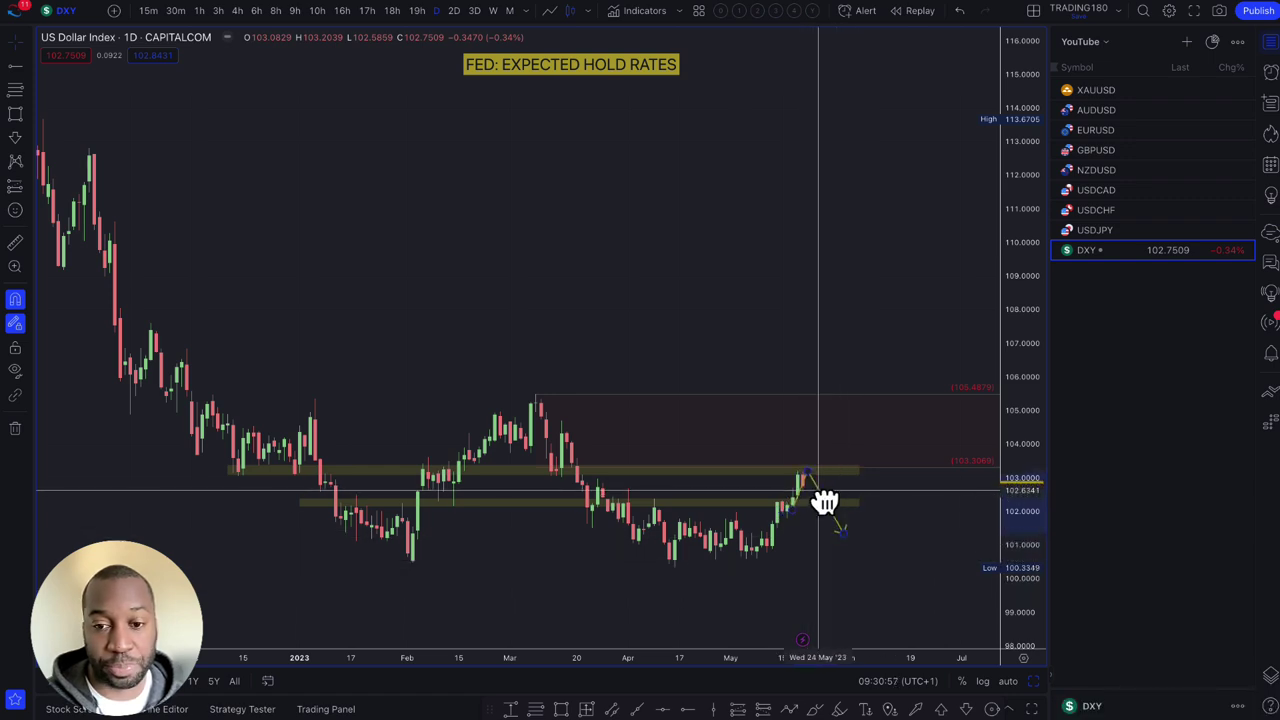
pyautogui.scroll(4, 816, 491)
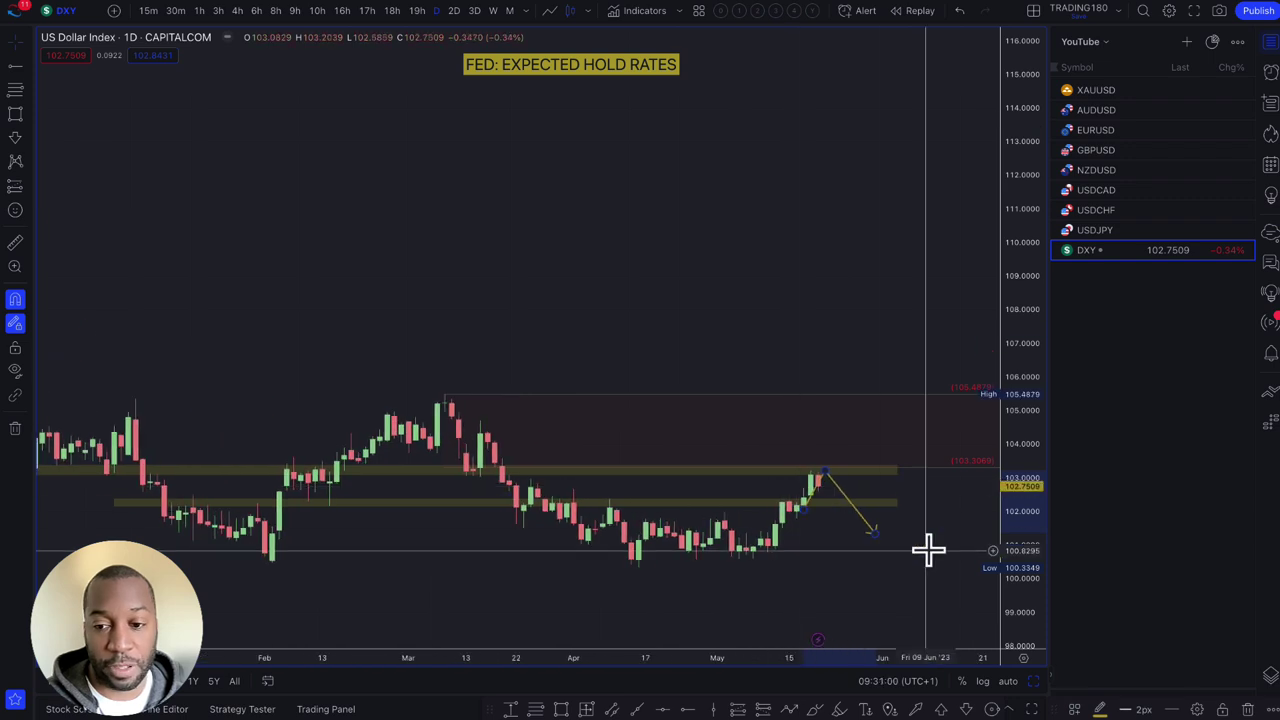
pyautogui.click(1007, 681)
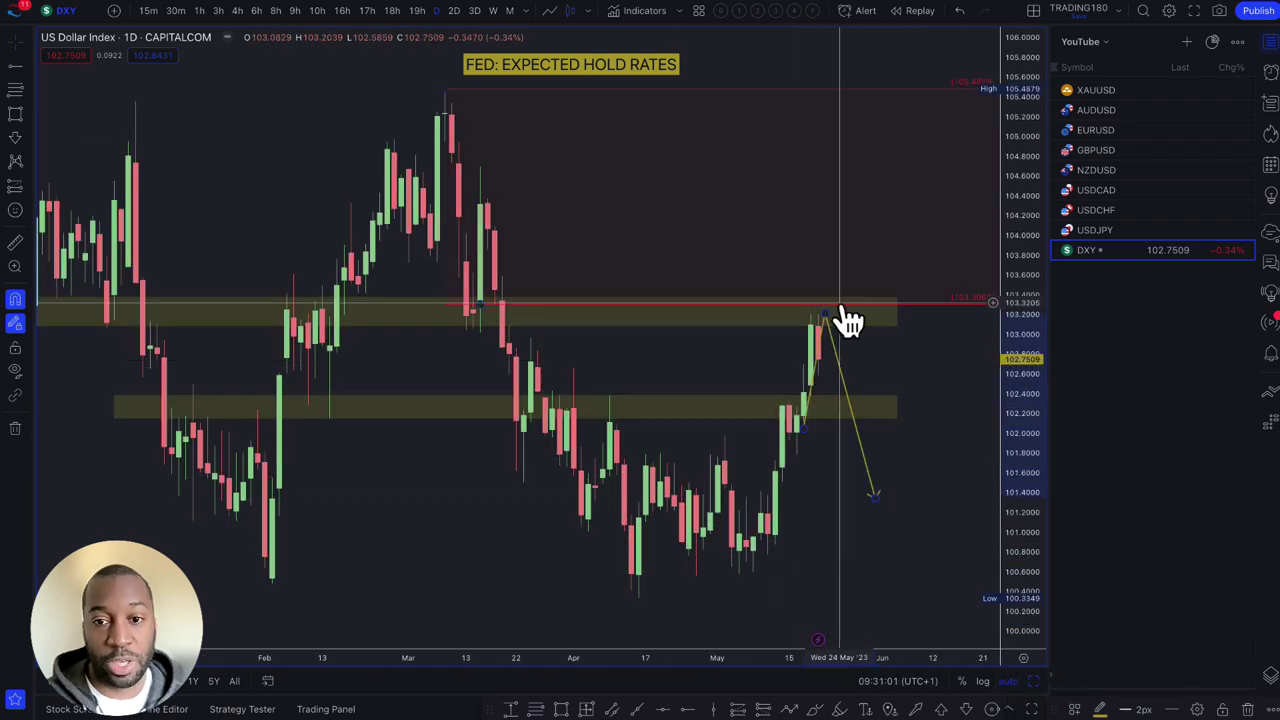
# - Raise the DXY projection path's peak to about 104.0 and its arrowhead to about 101.9
pyautogui.click(27, 117)
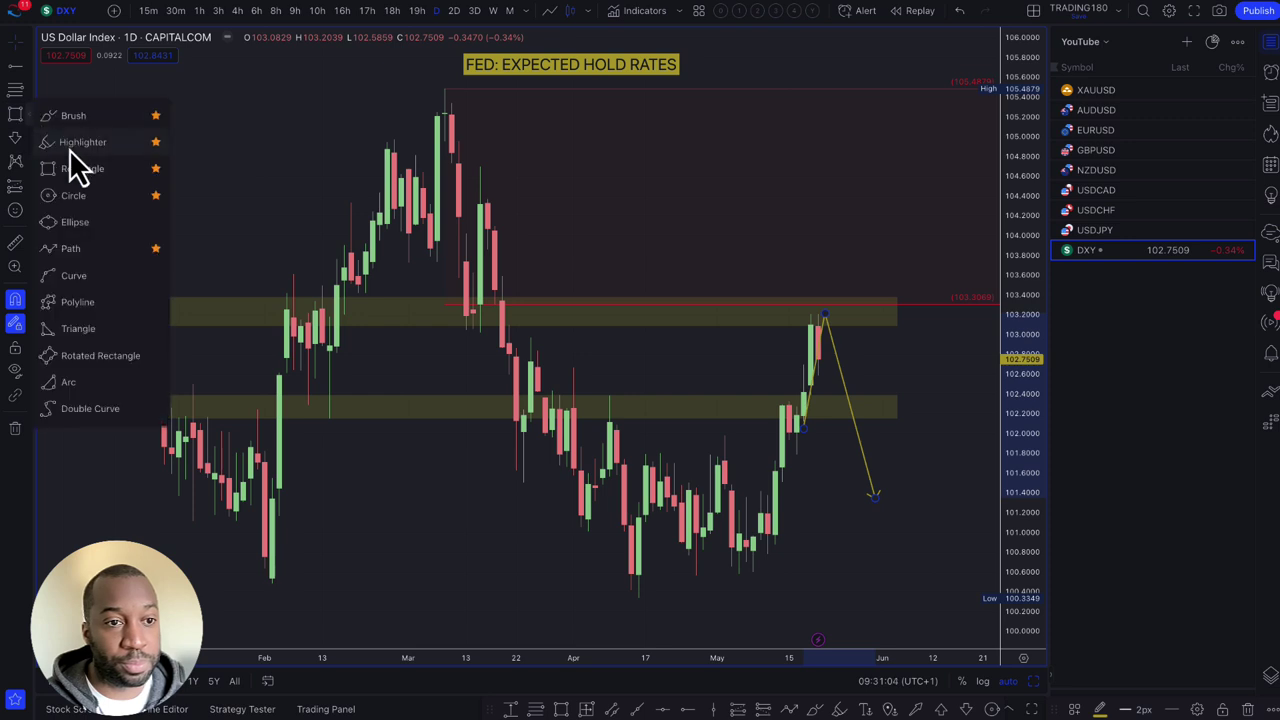
pyautogui.click(826, 318)
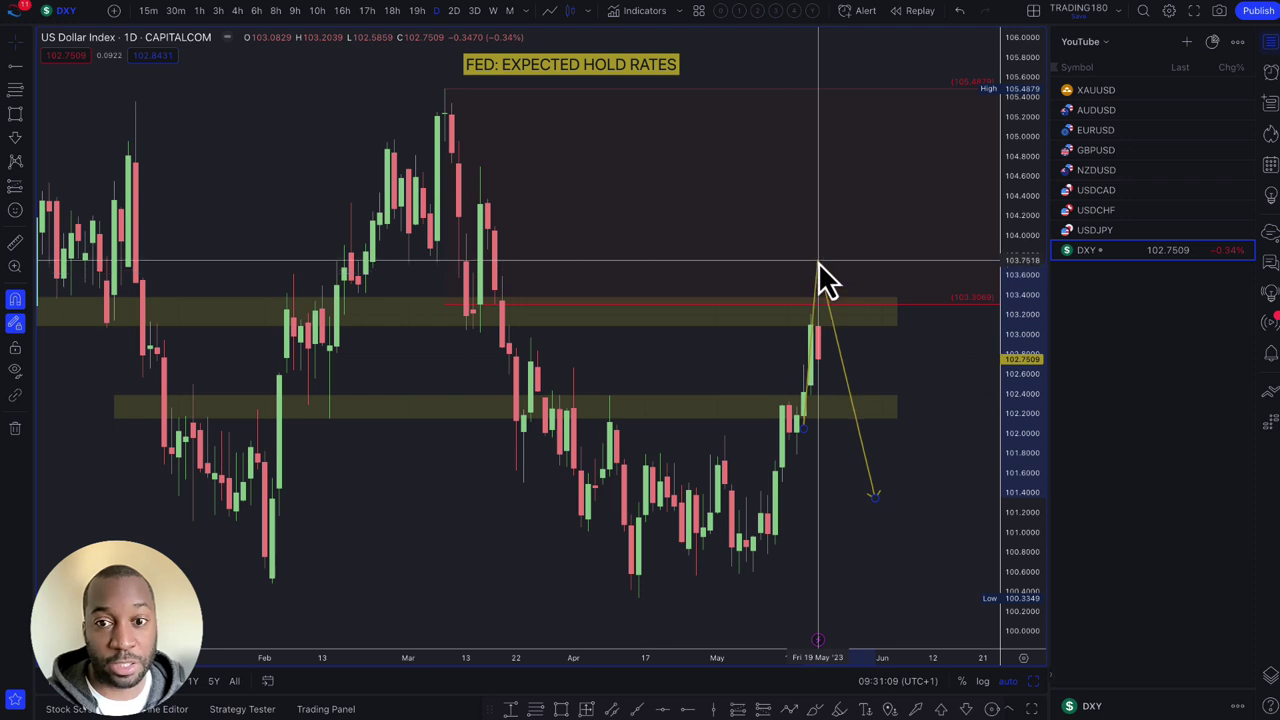
pyautogui.moveTo(819, 277); pyautogui.dragTo(824, 235)
pyautogui.moveTo(873, 496); pyautogui.dragTo(867, 440)
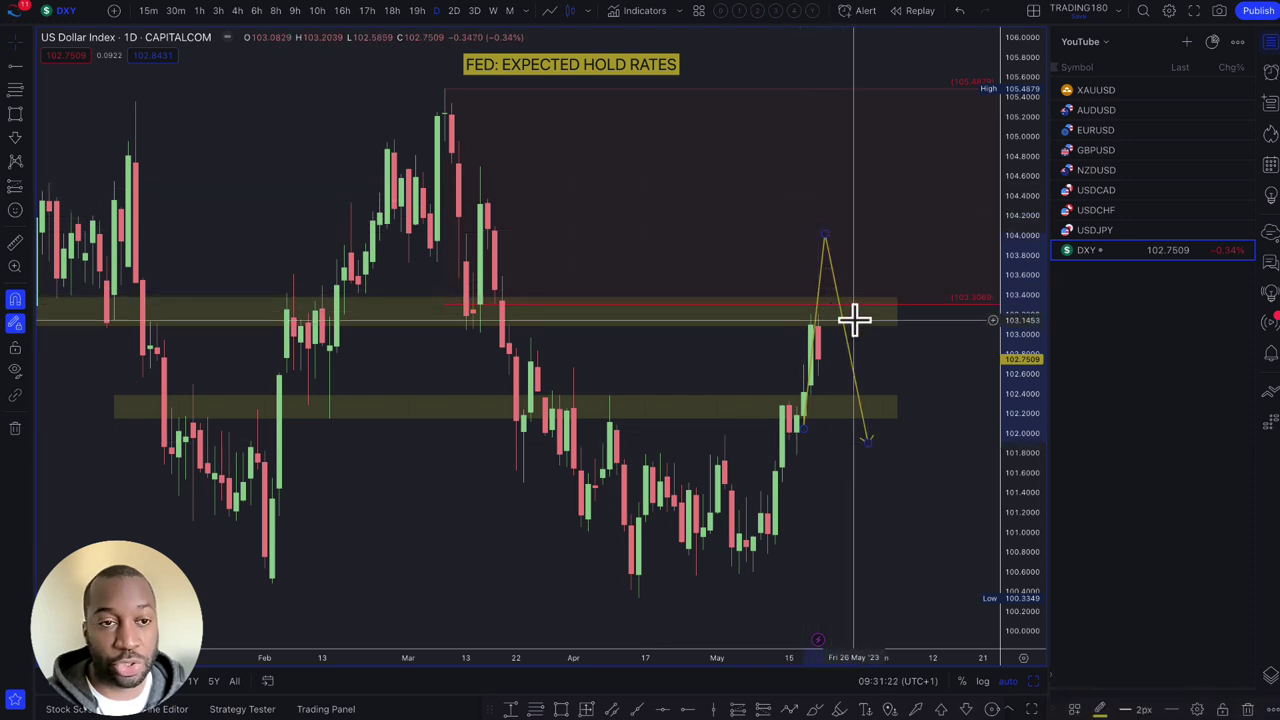
pyautogui.scroll(-2, 851, 318)
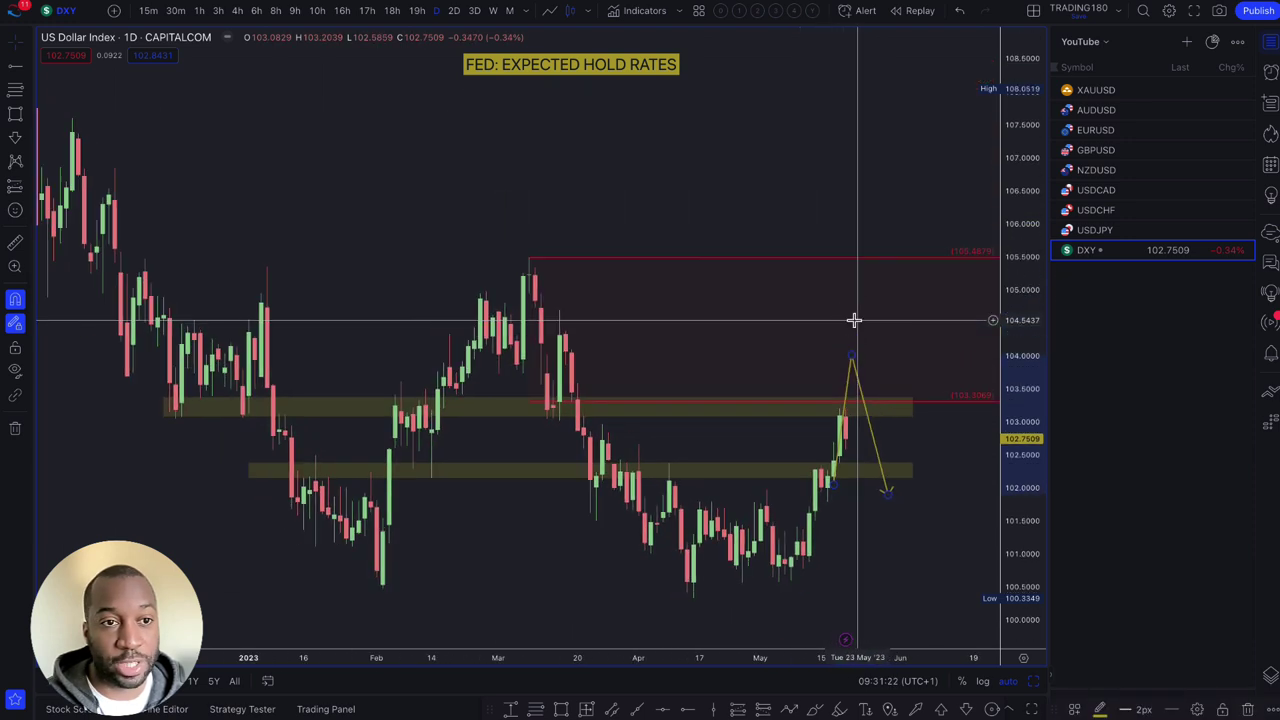
# - Open the USDJPY chart and delete the old projection paths and the supply zones at 138.175 and 136.643
pyautogui.click(1108, 232)
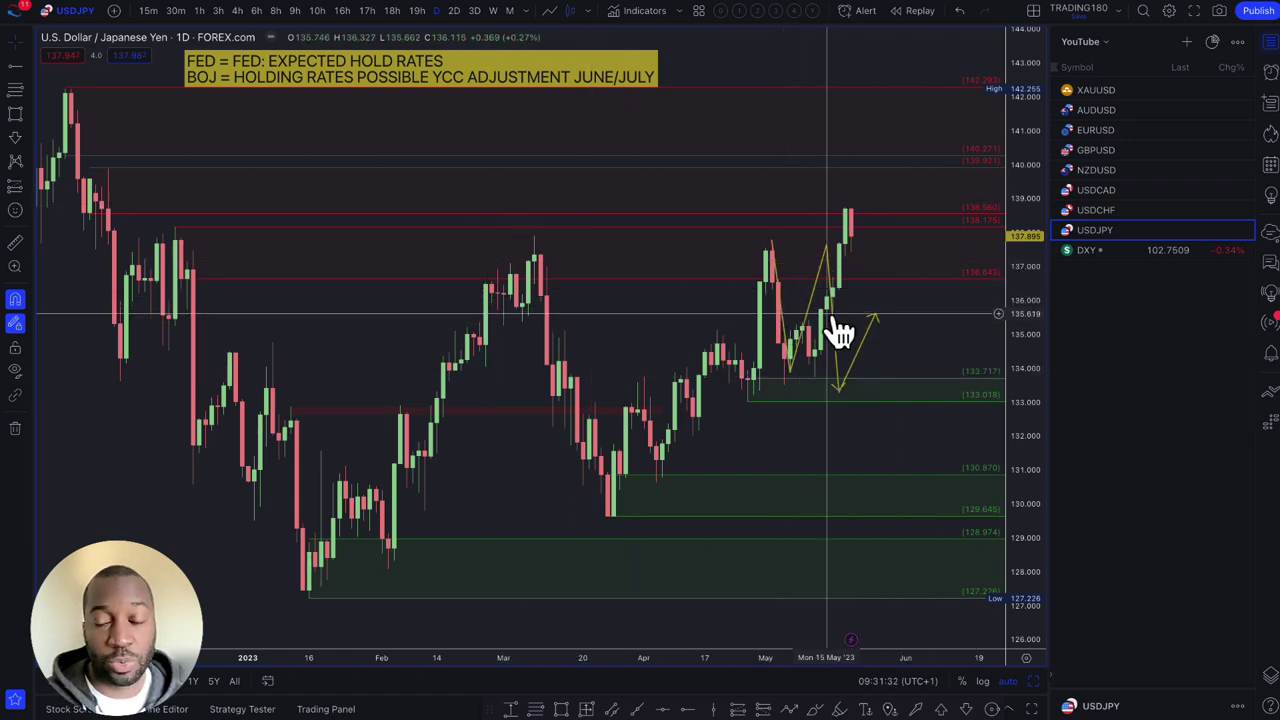
pyautogui.scroll(-5, 869, 343)
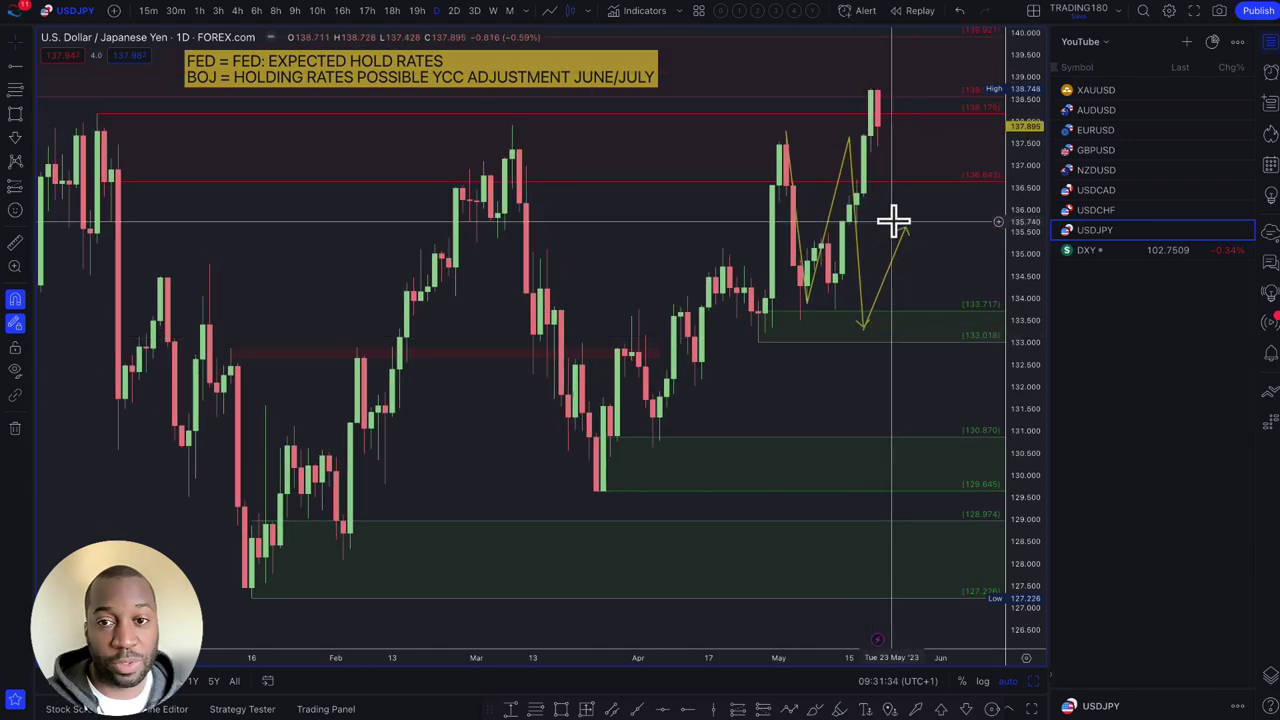
pyautogui.scroll(3, 966, 303)
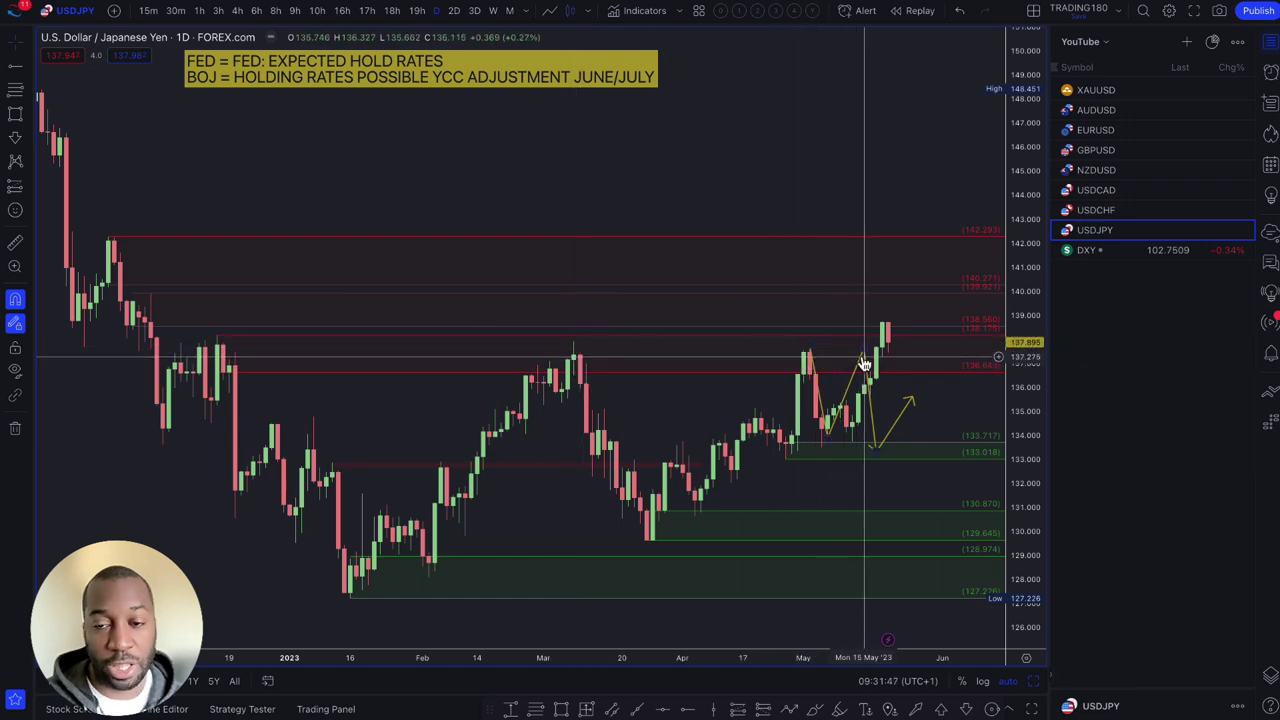
pyautogui.scroll(5, 870, 362)
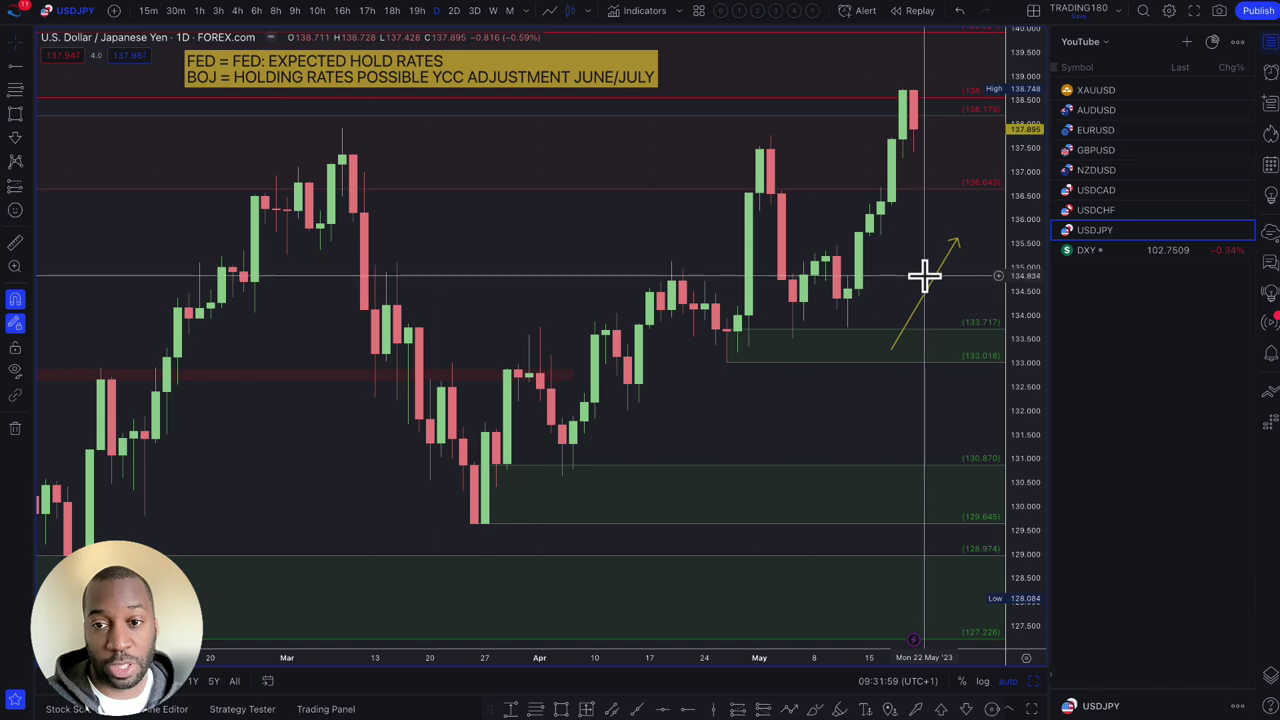
pyautogui.scroll(-3, 863, 143)
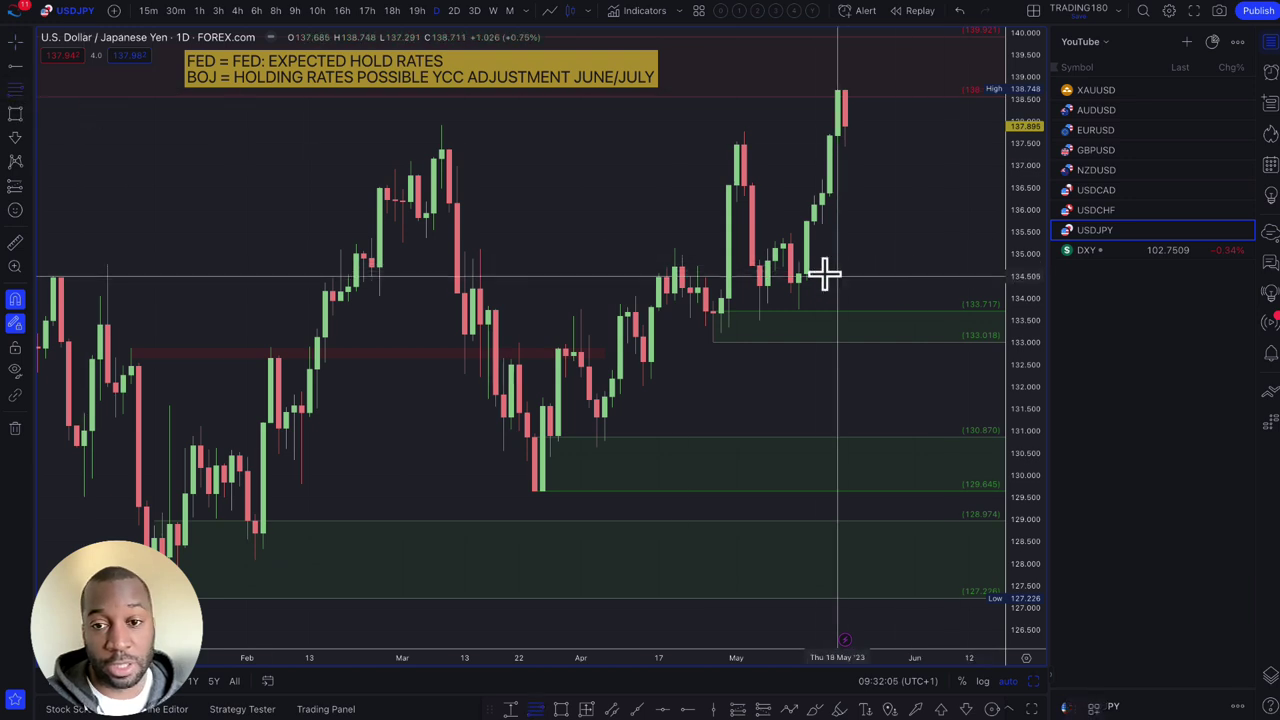
# - Mark a zone from 135.241 to 133.746 at the May pullback low and apply the "2. DEMAND" drawing template
pyautogui.click(787, 256)
pyautogui.click(798, 310)
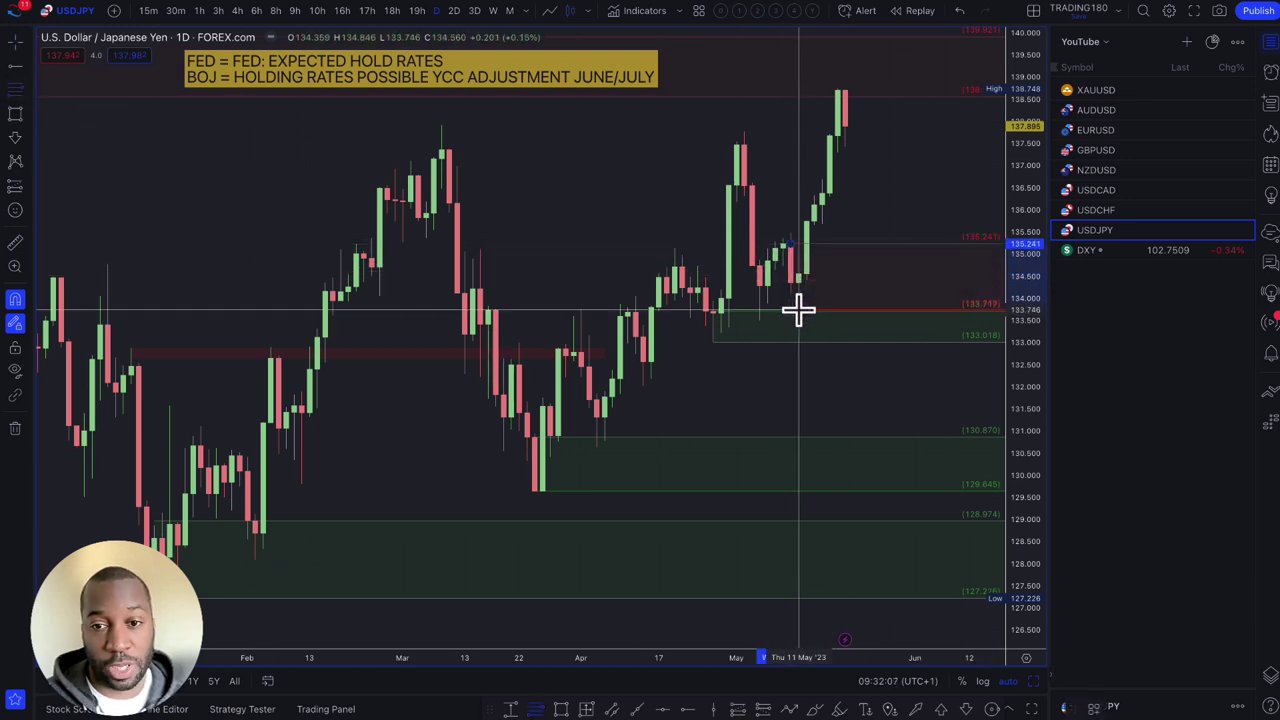
pyautogui.click(1095, 708)
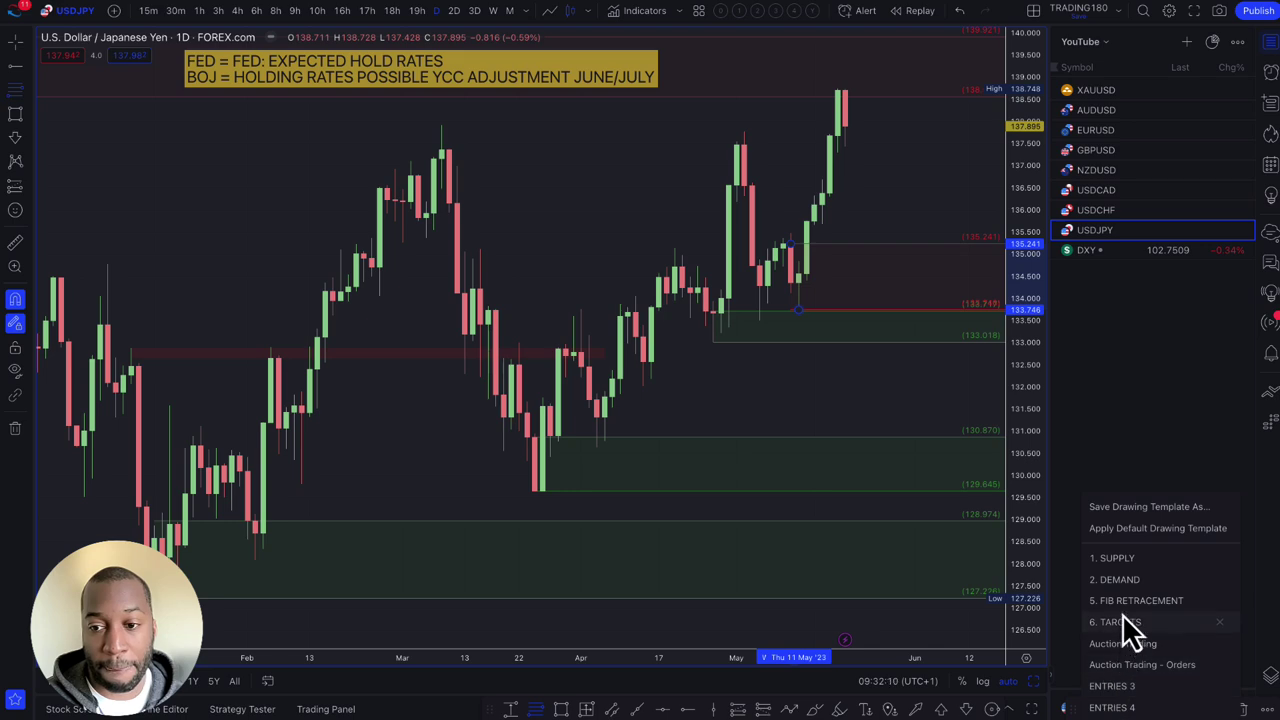
pyautogui.click(1126, 578)
# - Draw a downward projection path ending near 134.7 in the new demand zone, and raise its start to about 141.3
pyautogui.scroll(-5, 780, 386)
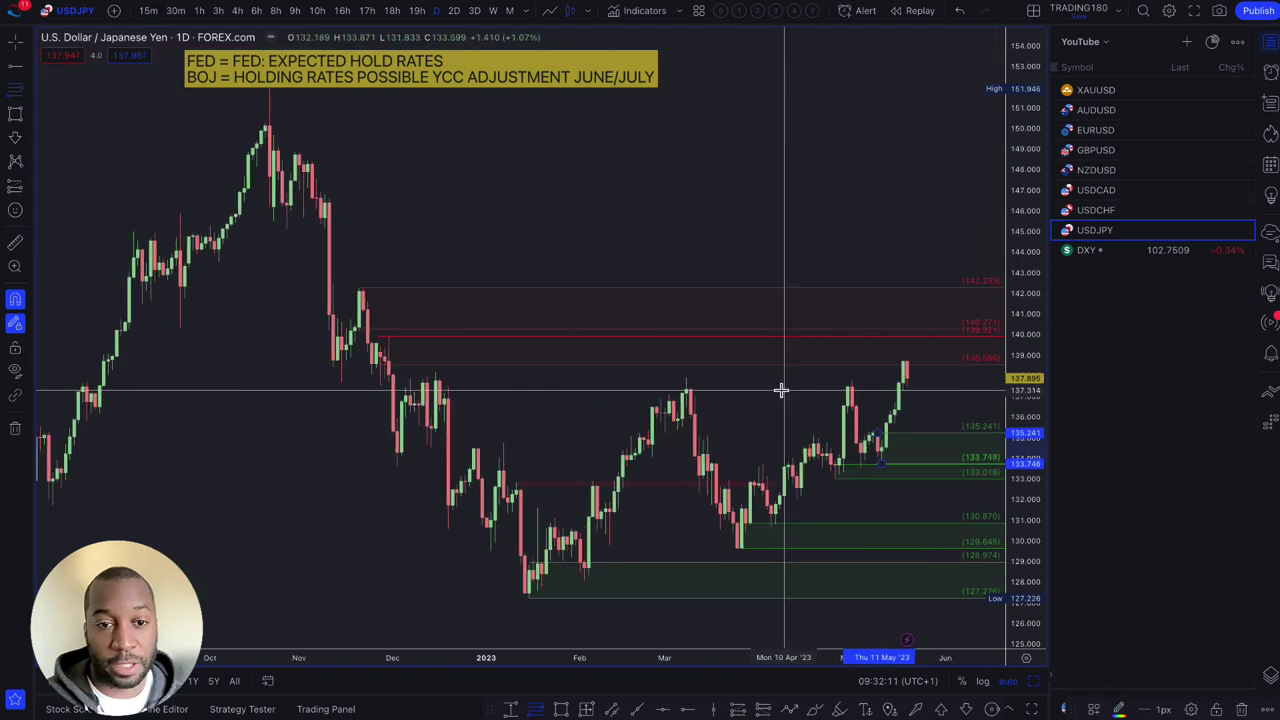
pyautogui.scroll(2, 800, 380)
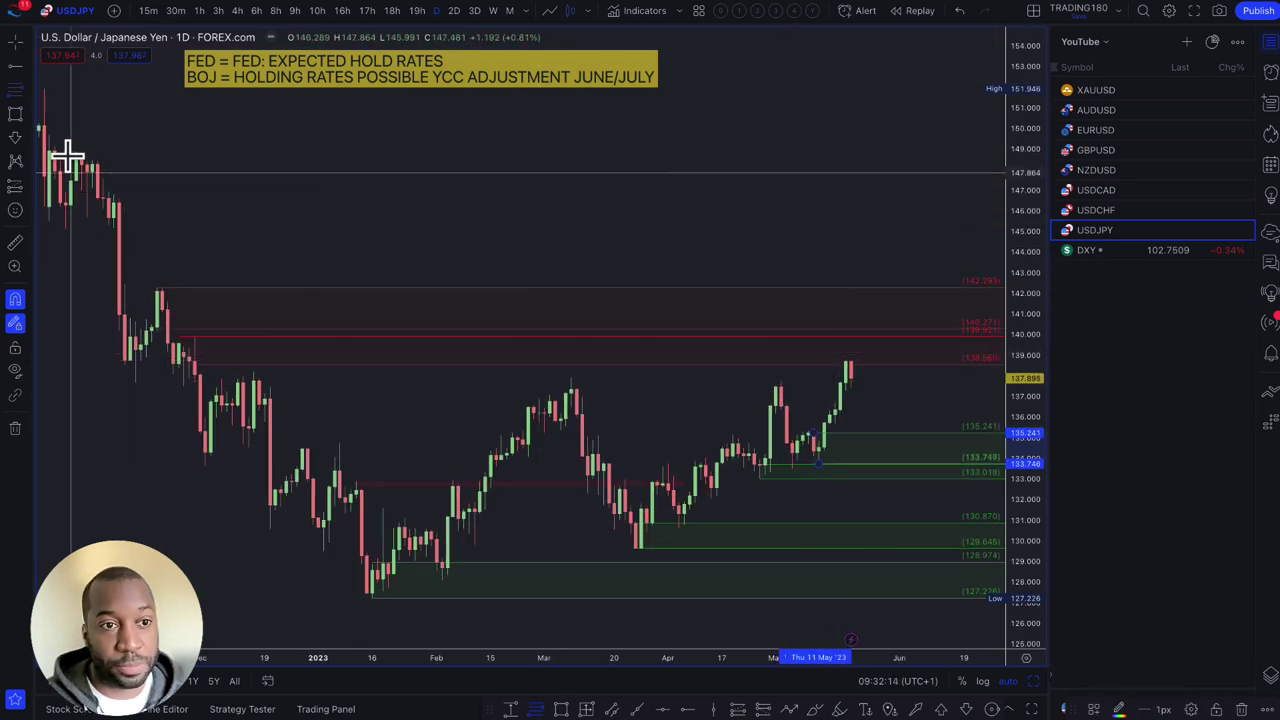
pyautogui.click(29, 121)
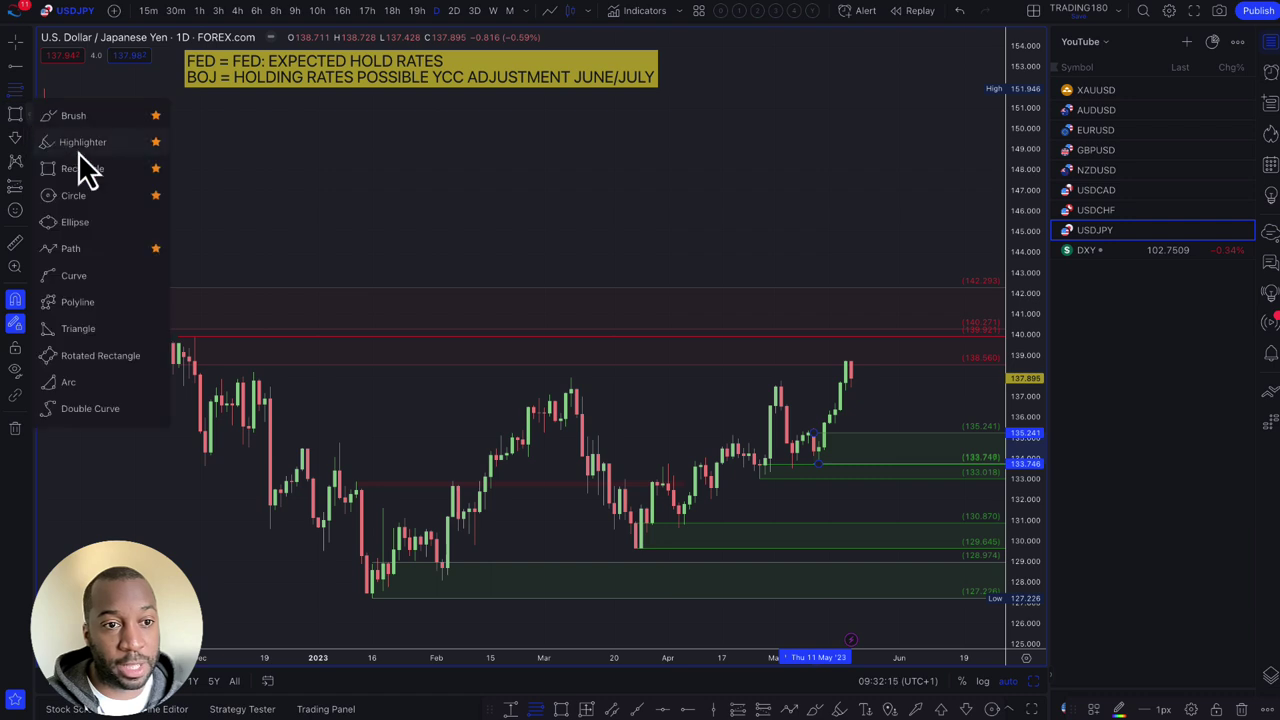
pyautogui.click(76, 247)
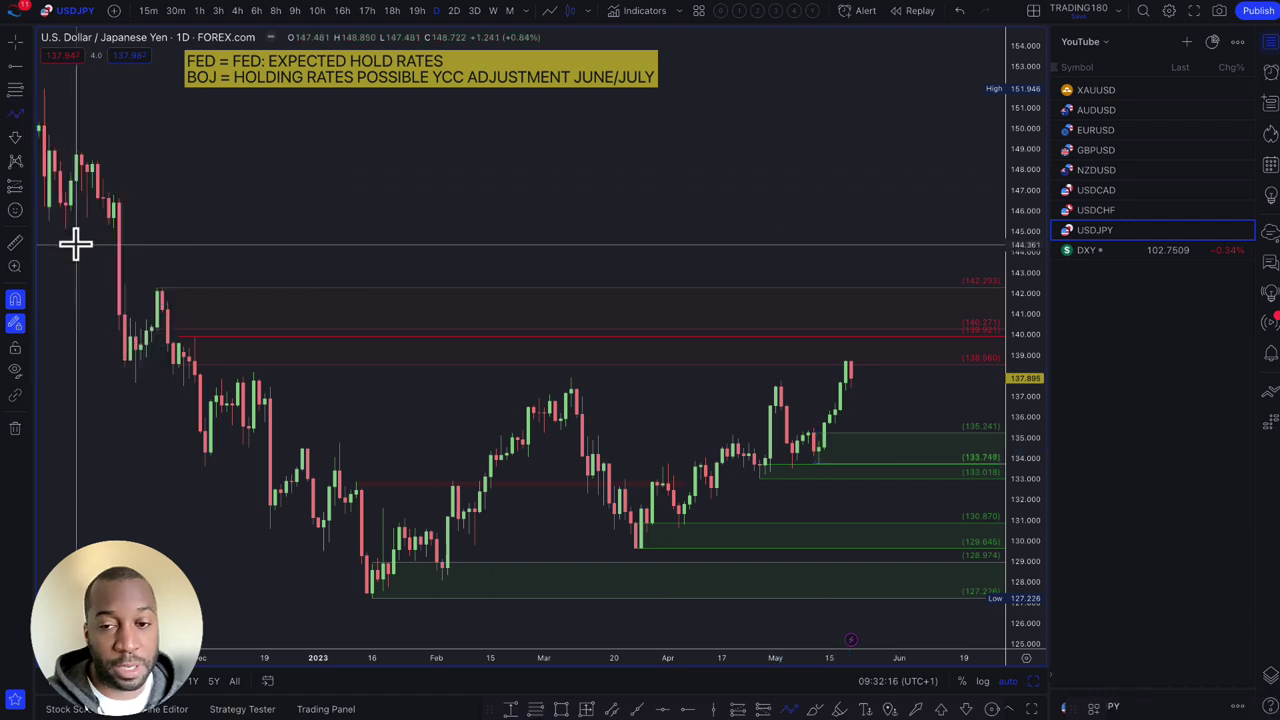
pyautogui.click(860, 346)
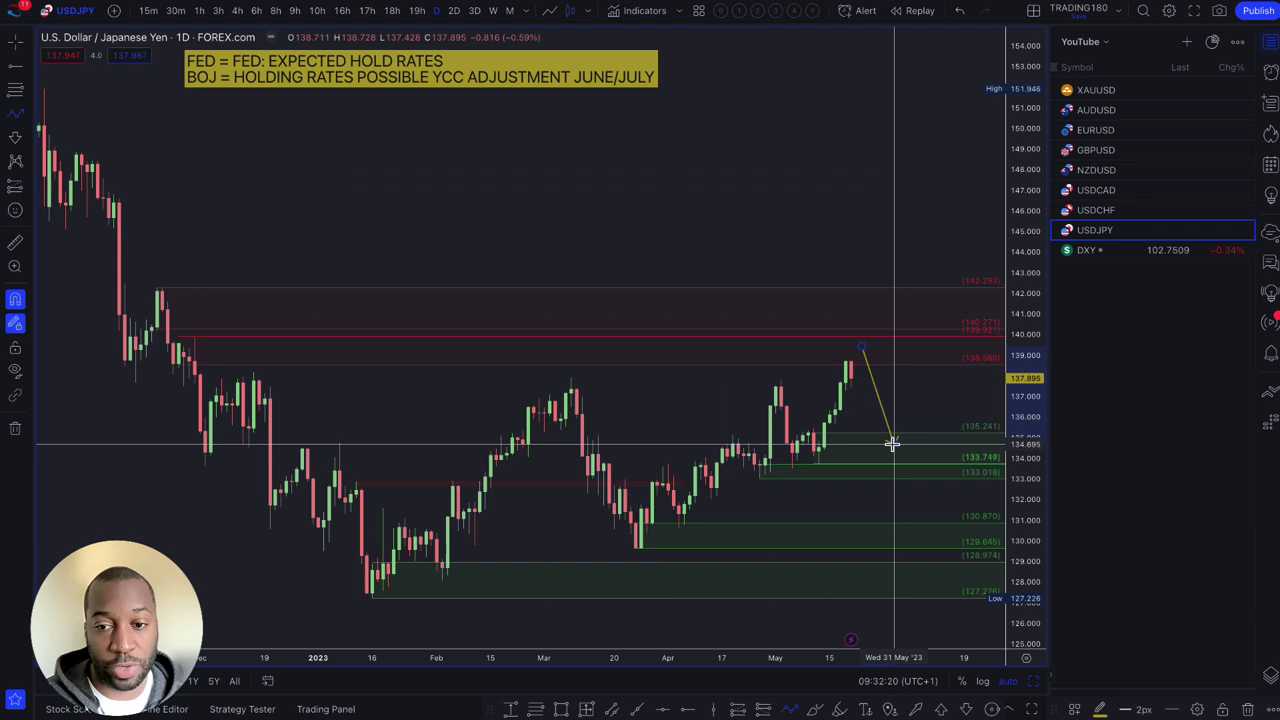
pyautogui.doubleClick(892, 443)
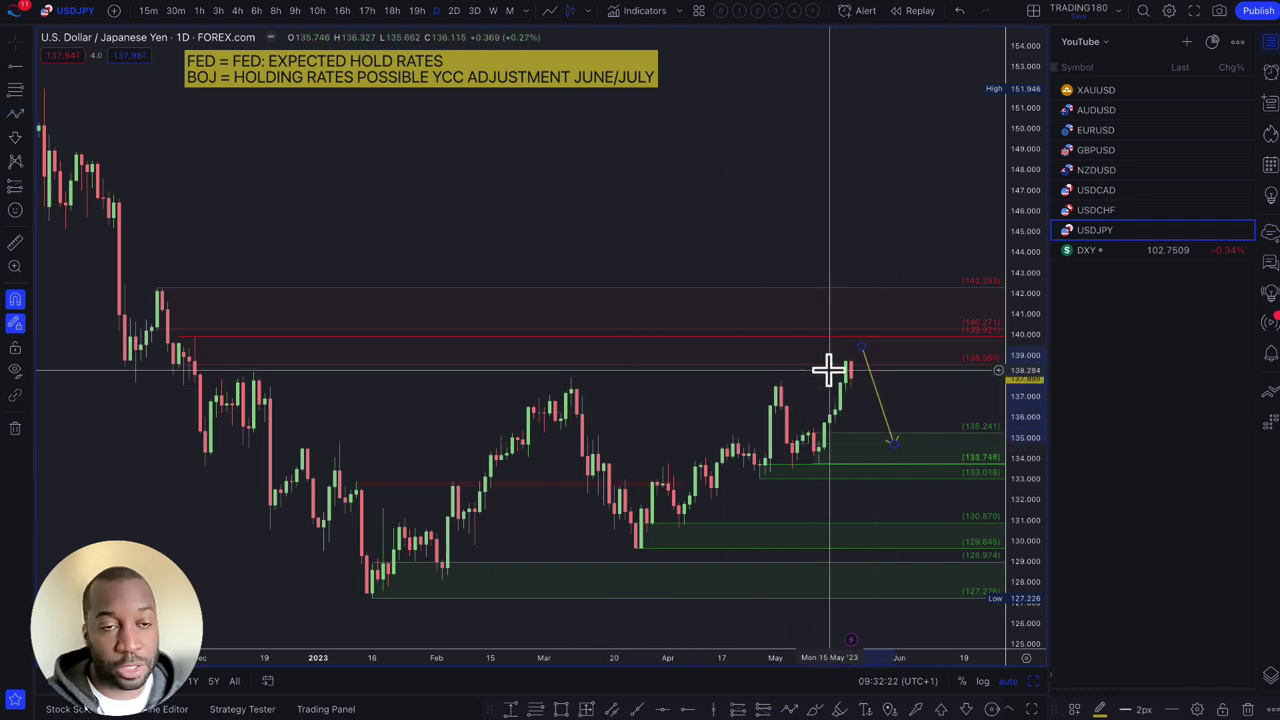
pyautogui.rightClick(886, 352)
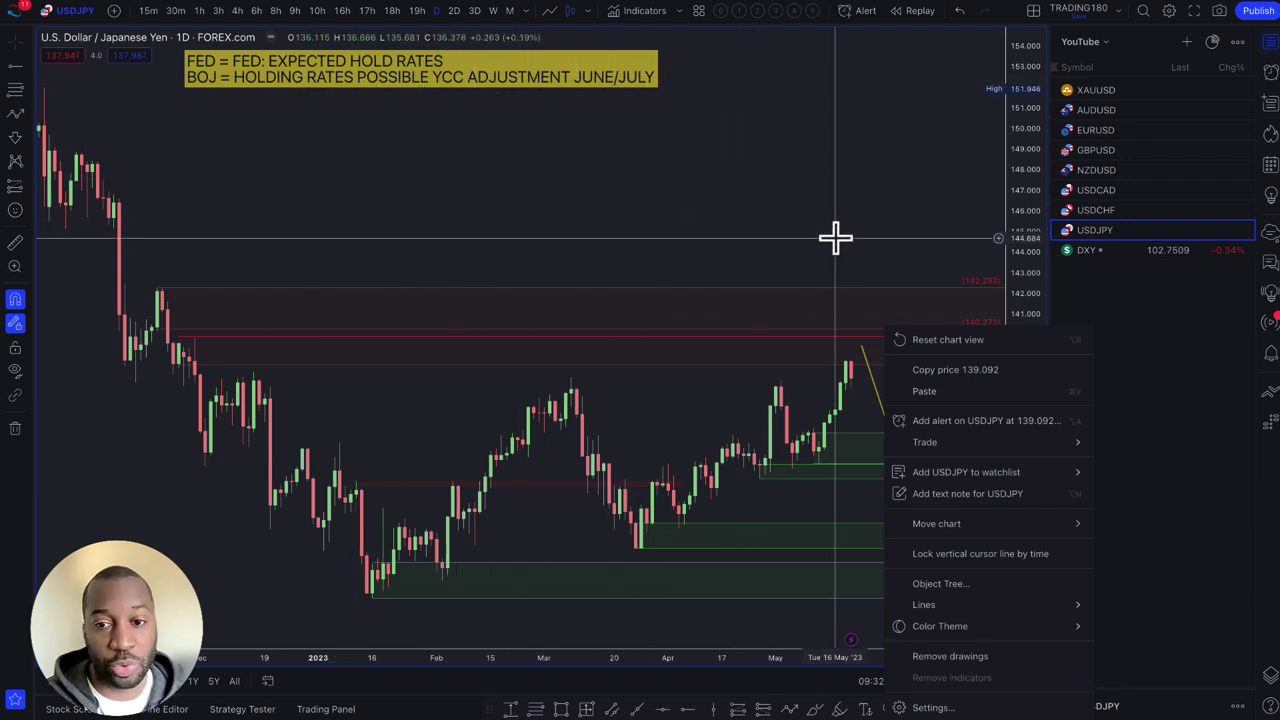
pyautogui.click(880, 299)
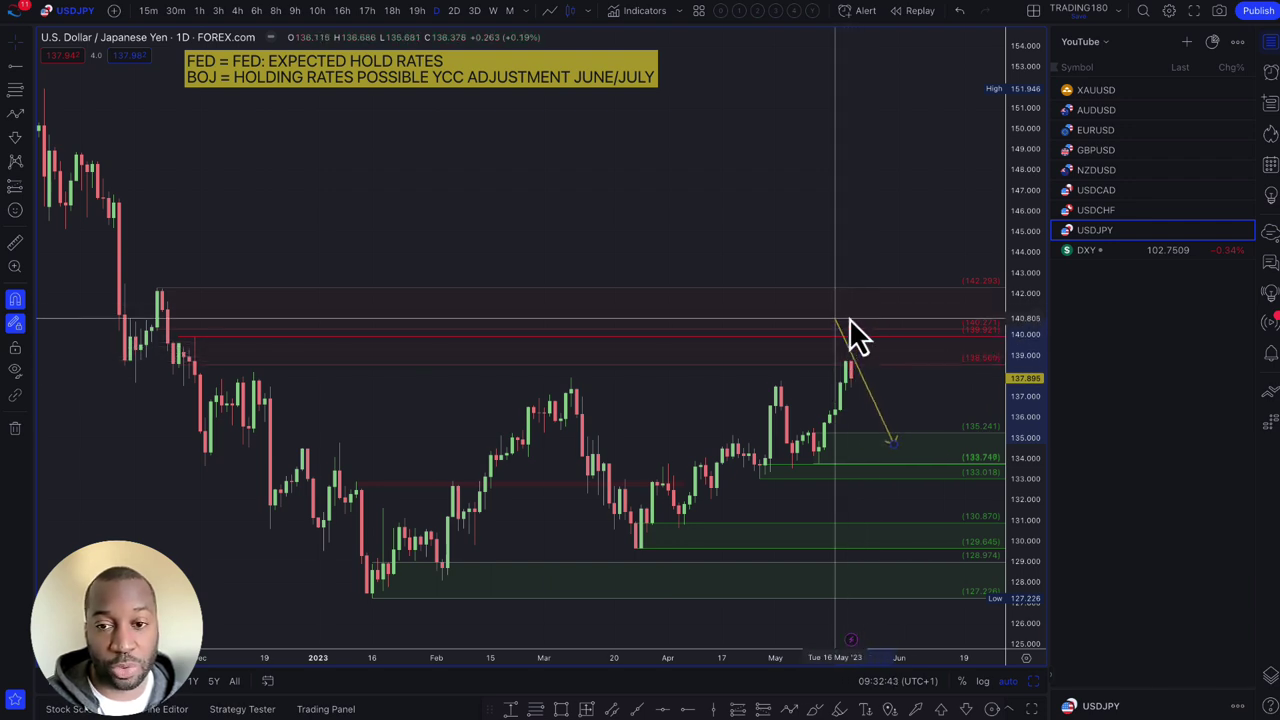
# - Draw a rectangle from 11 Nov '22 to 3 Jul '23 between 138.779 and 138.316, and apply the "EQUAL HIGHS/LOWS" template
pyautogui.scroll(-2, 800, 374)
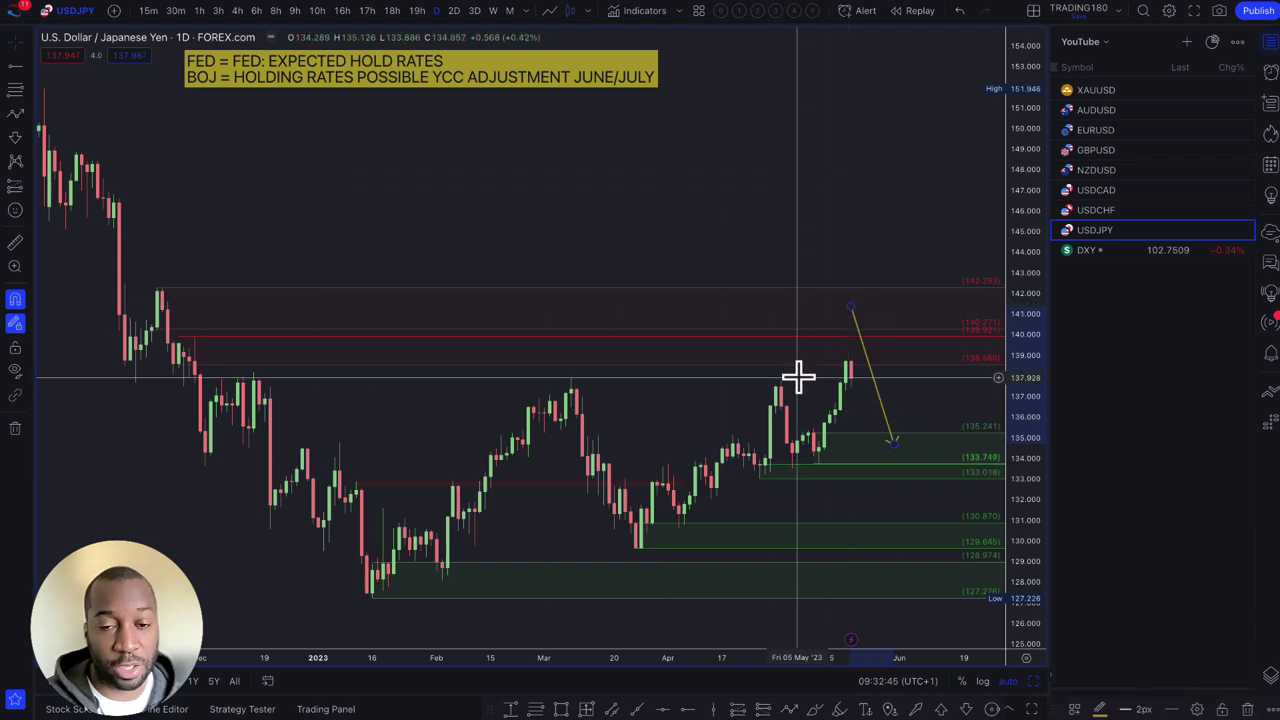
pyautogui.scroll(-3, 300, 294)
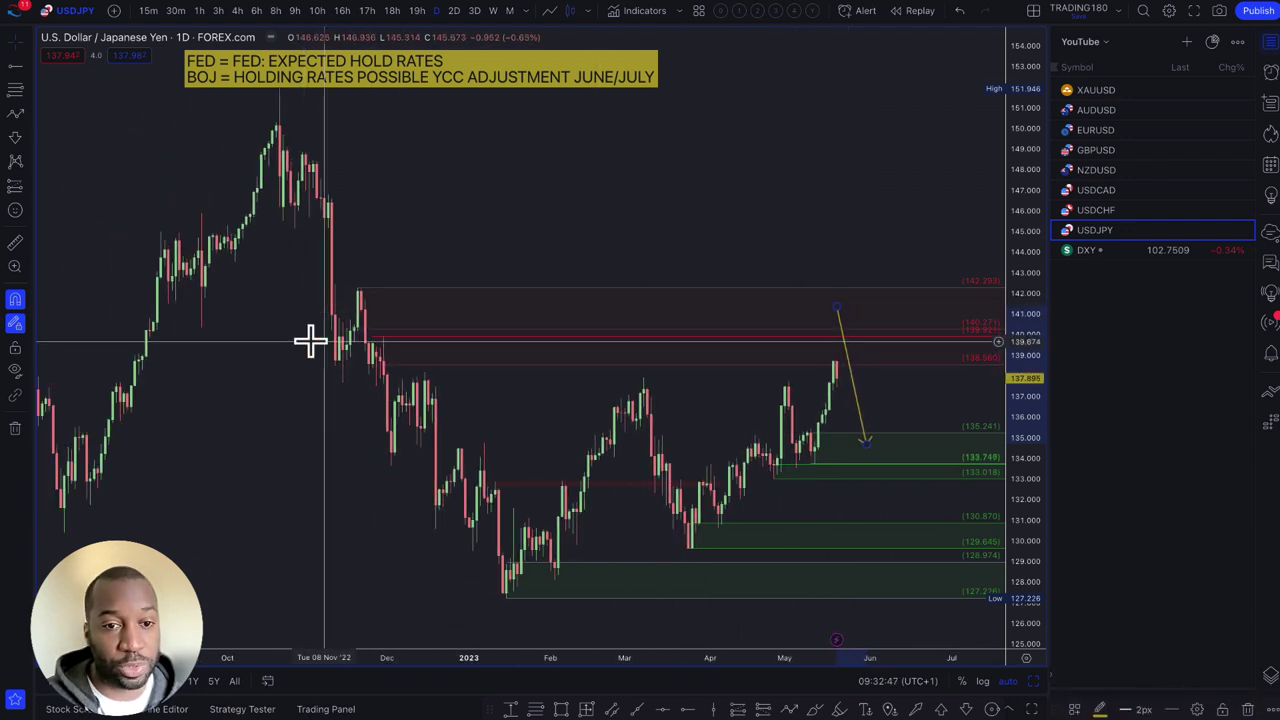
pyautogui.click(31, 139)
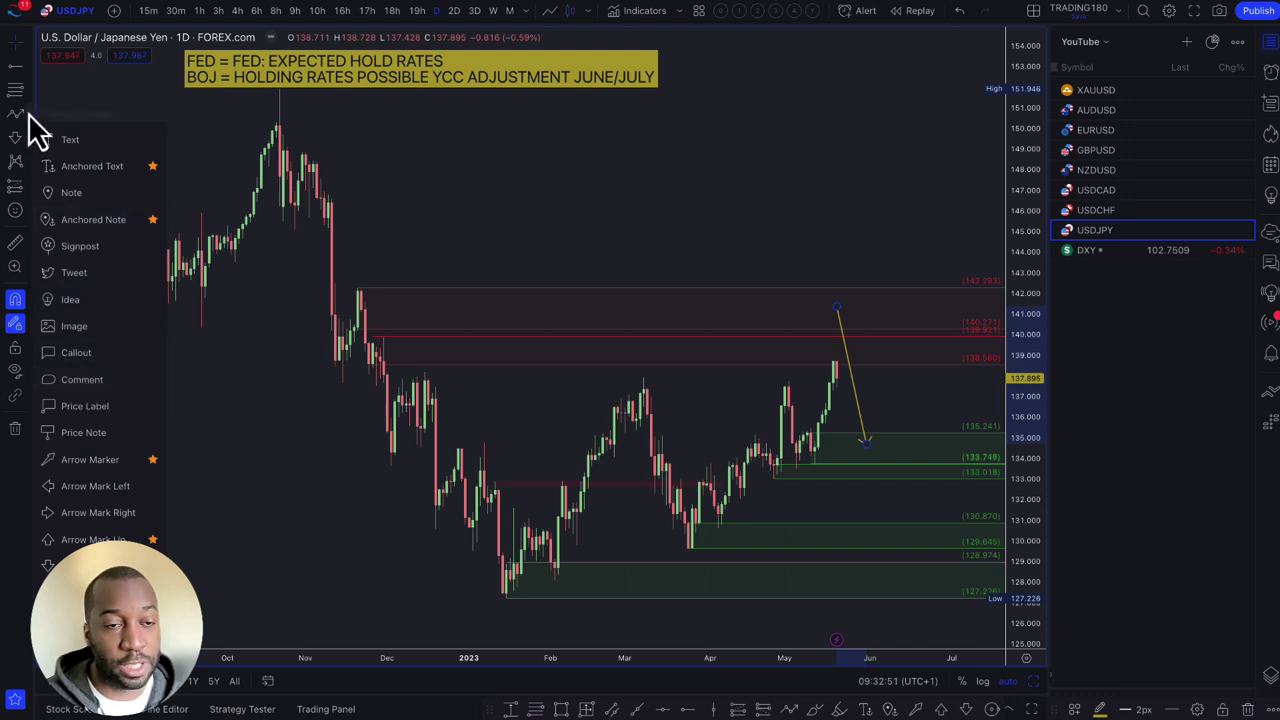
pyautogui.click(18, 114)
pyautogui.click(75, 169)
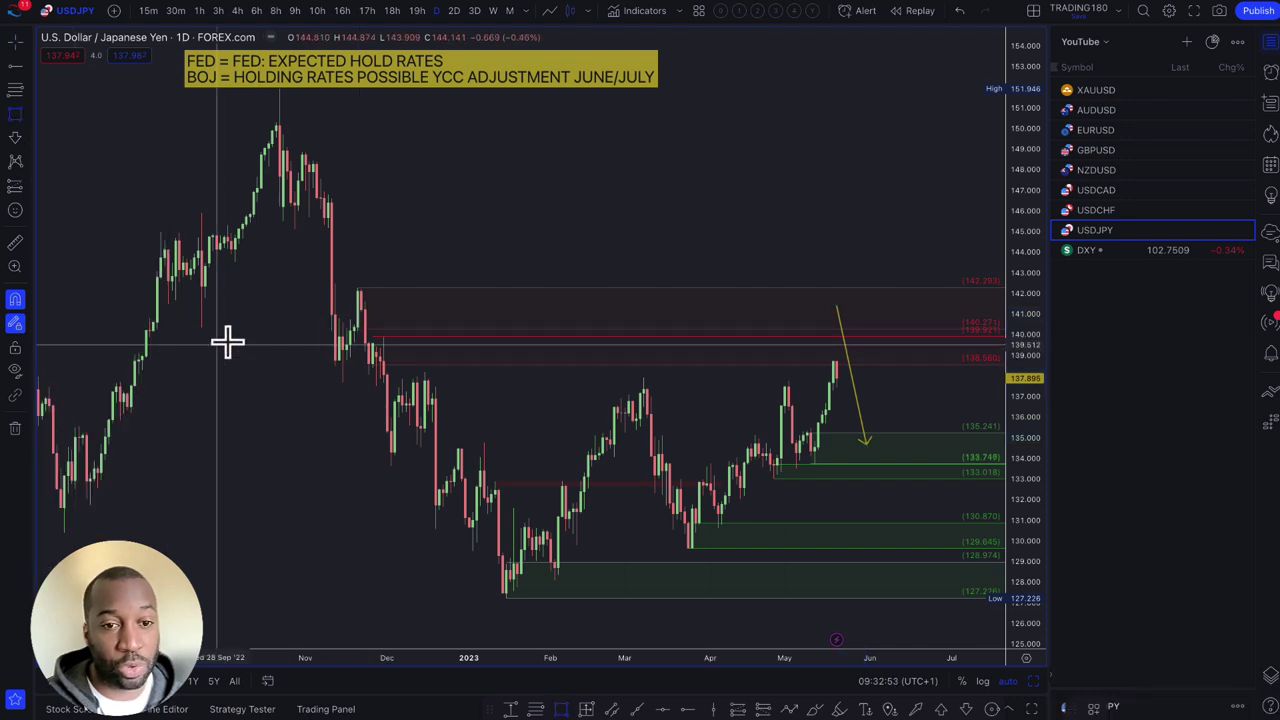
pyautogui.moveTo(333, 360)
pyautogui.mouseDown()
pyautogui.moveTo(594, 386)
pyautogui.moveTo(923, 380)
pyautogui.moveTo(951, 367)
pyautogui.mouseUp()
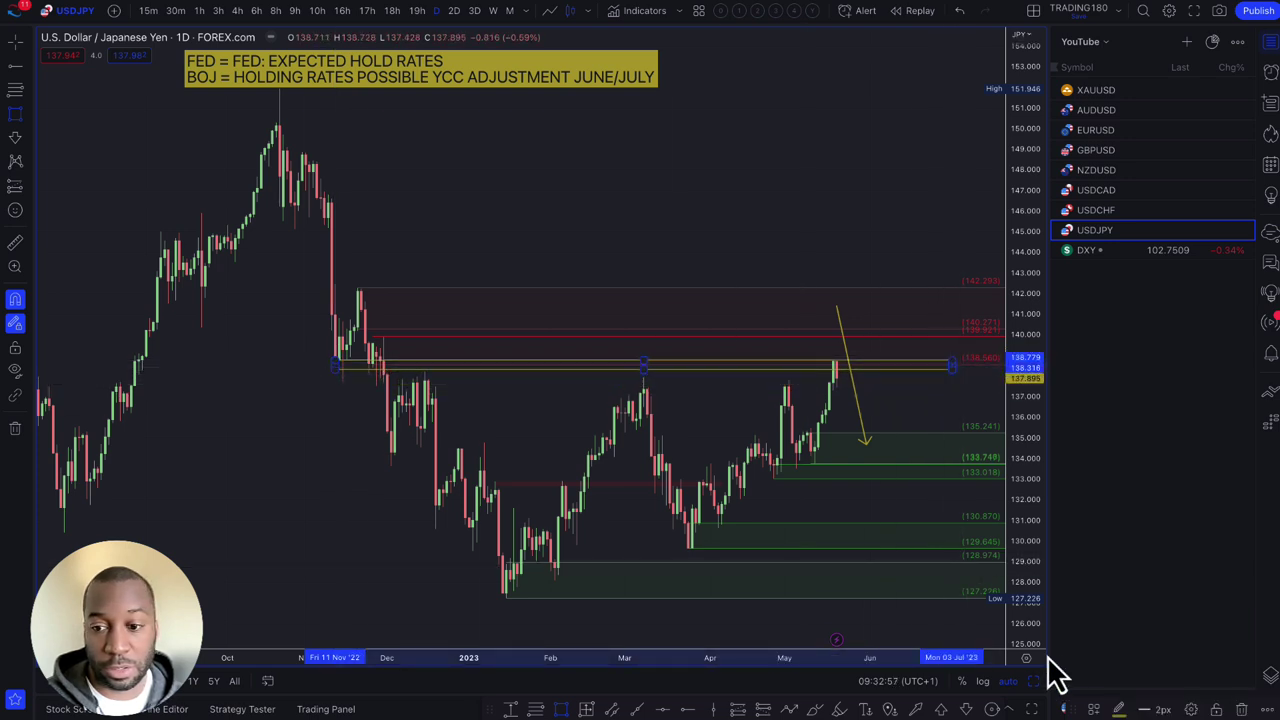
pyautogui.click(1090, 708)
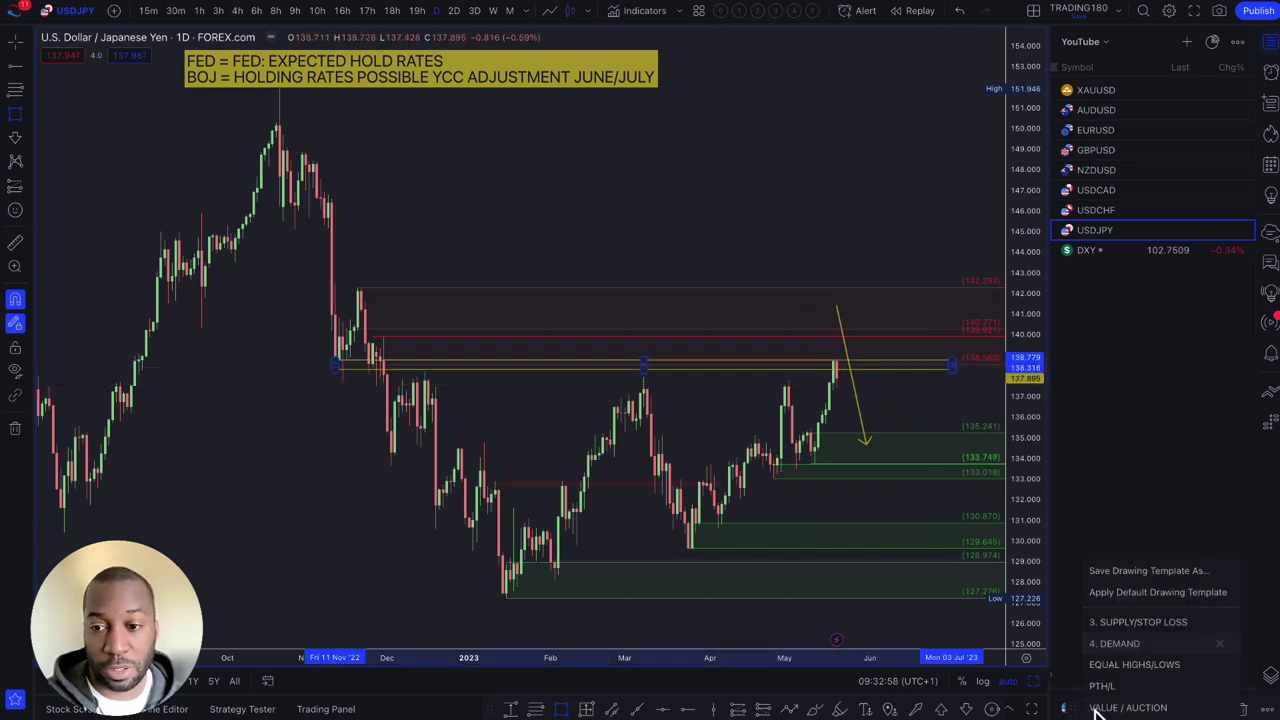
pyautogui.click(1136, 668)
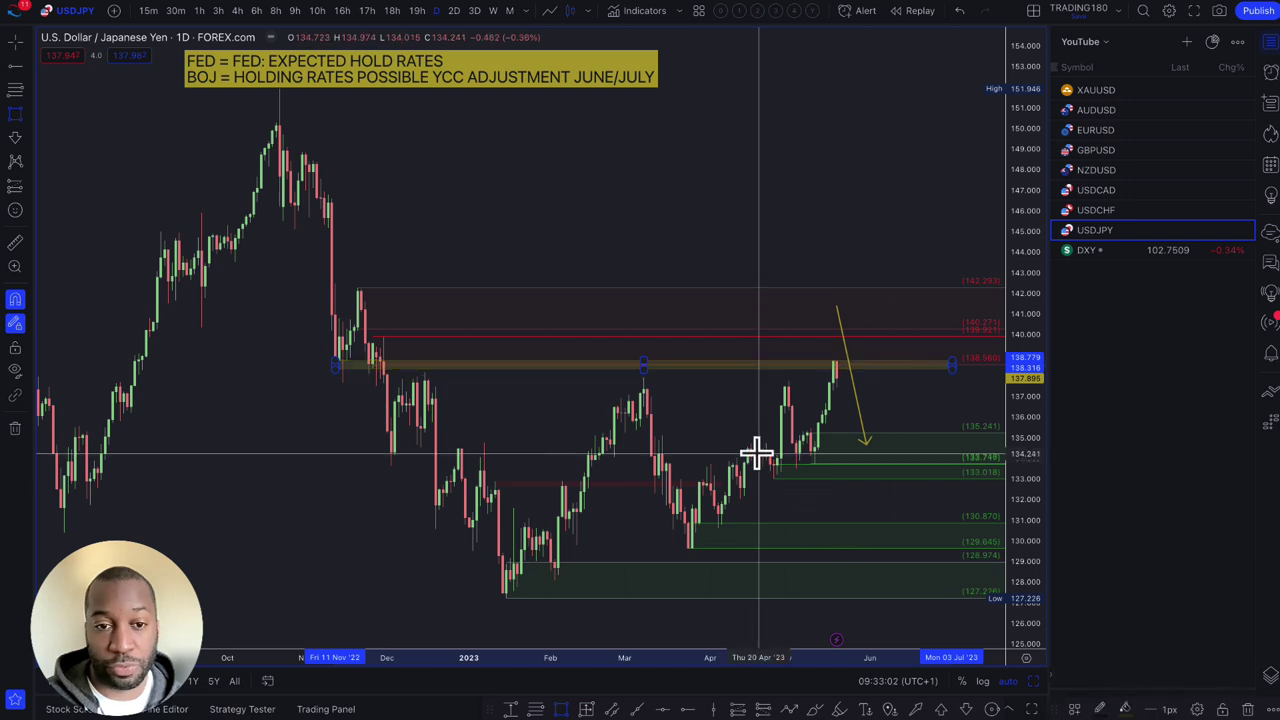
# - Move the whole projection arrow down so it runs from about 139.0 to about 132.4
pyautogui.scroll(3, 829, 451)
pyautogui.rightClick(678, 355)
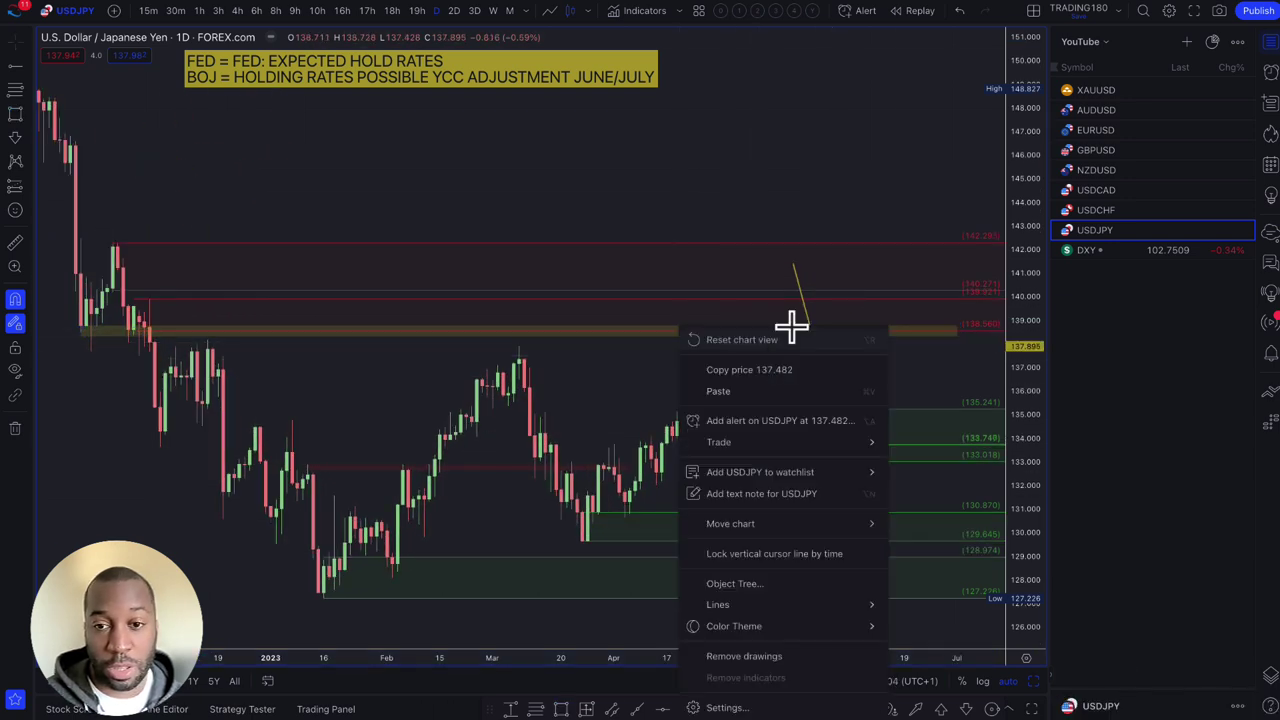
pyautogui.moveTo(803, 300)
pyautogui.mouseDown()
pyautogui.moveTo(823, 316)
pyautogui.moveTo(791, 338)
pyautogui.moveTo(797, 322)
pyautogui.mouseUp()
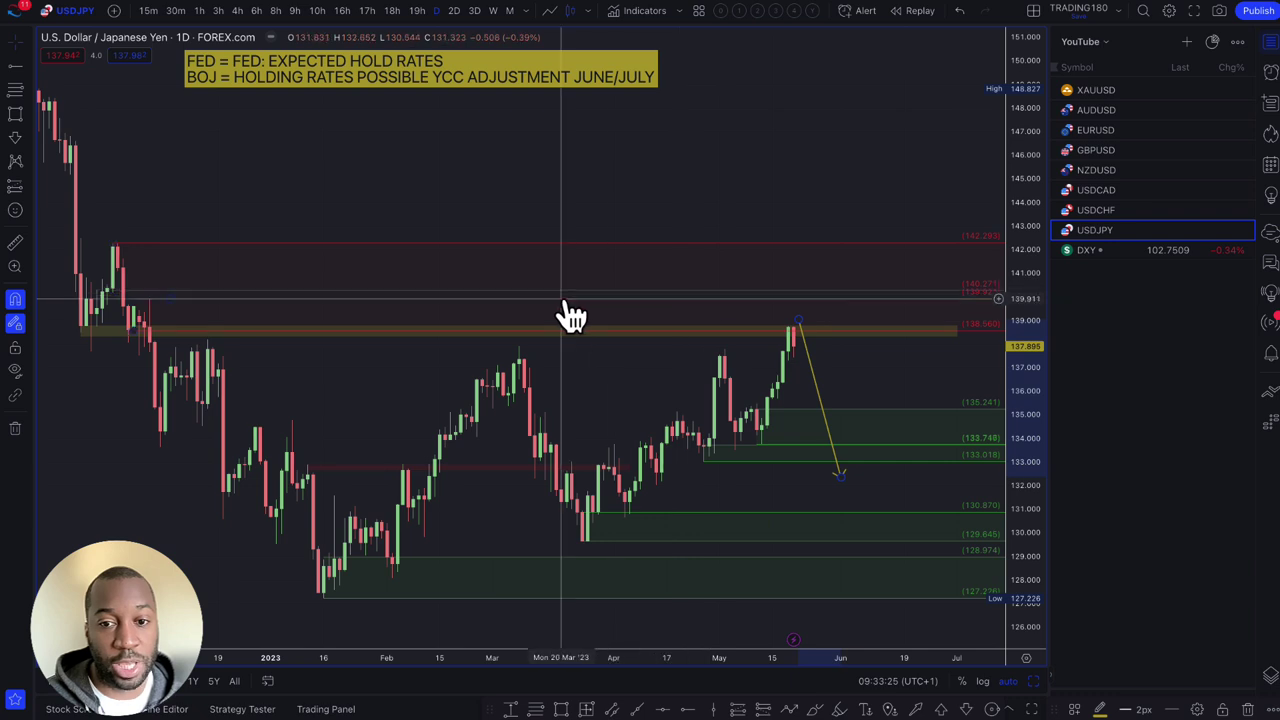
# - Draw a short downward projection path on USDJPY from about 141.1 to about 138.5, beside the existing projection arrow
pyautogui.click(29, 117)
pyautogui.click(80, 251)
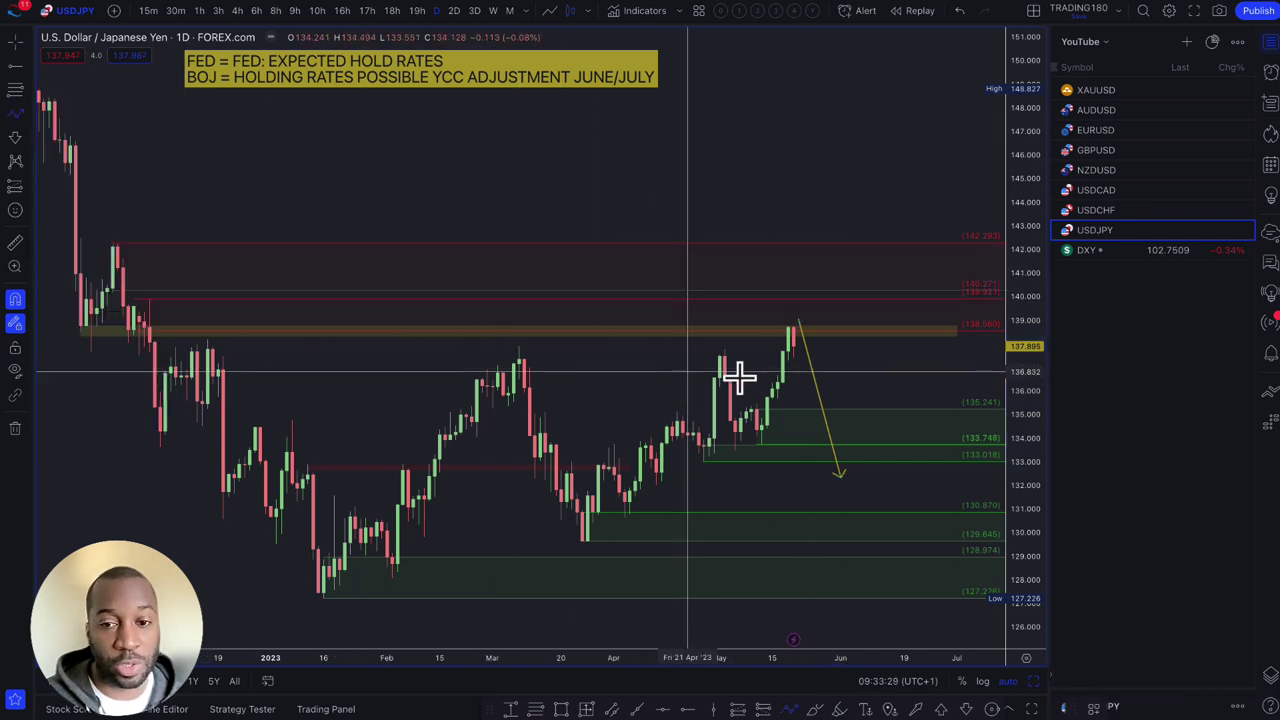
pyautogui.click(808, 270)
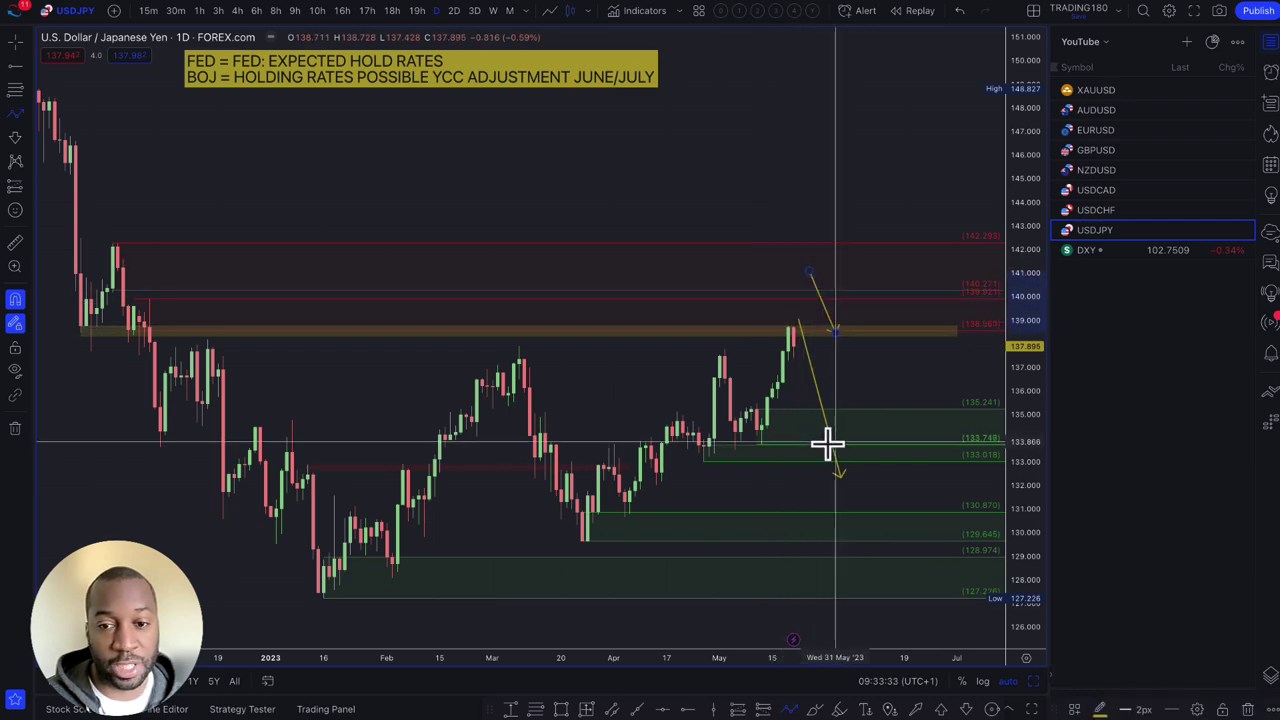
pyautogui.scroll(4, 806, 429)
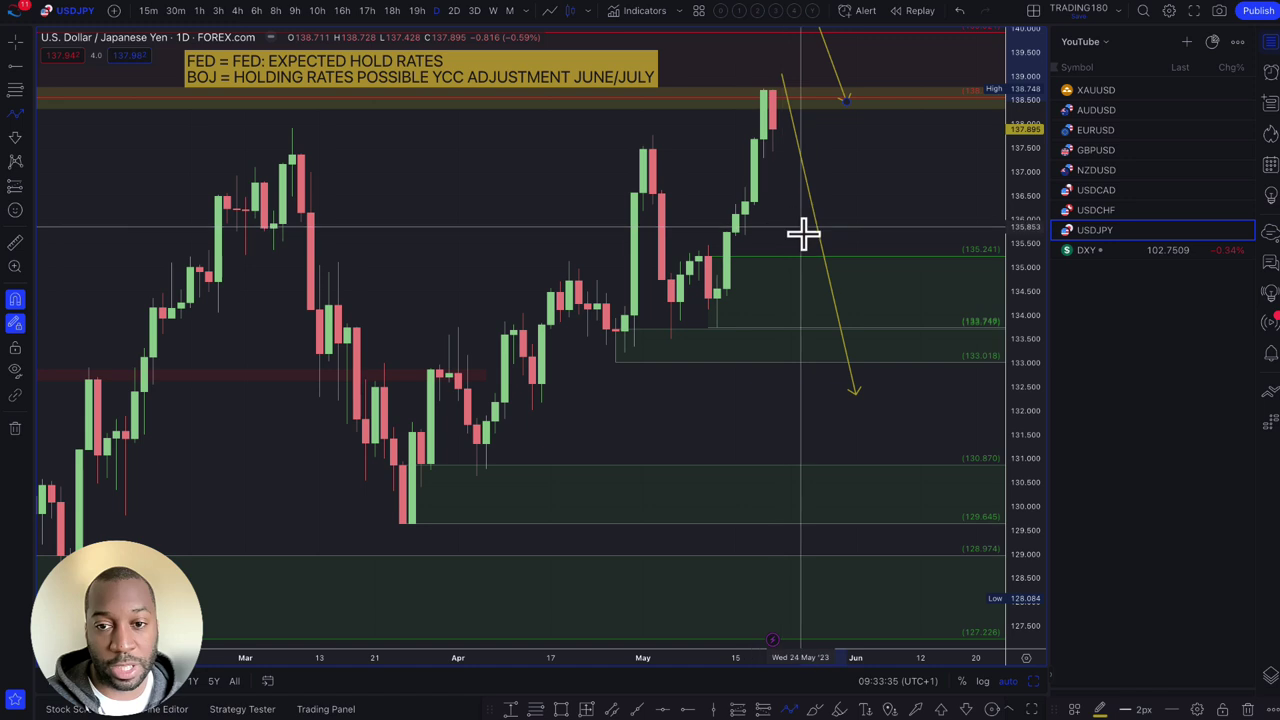
pyautogui.doubleClick(856, 391)
# - Shorten the main projection arrow to end at about 134.2, and draw an upward path from there to about 137.2
pyautogui.moveTo(854, 397); pyautogui.dragTo(848, 316)
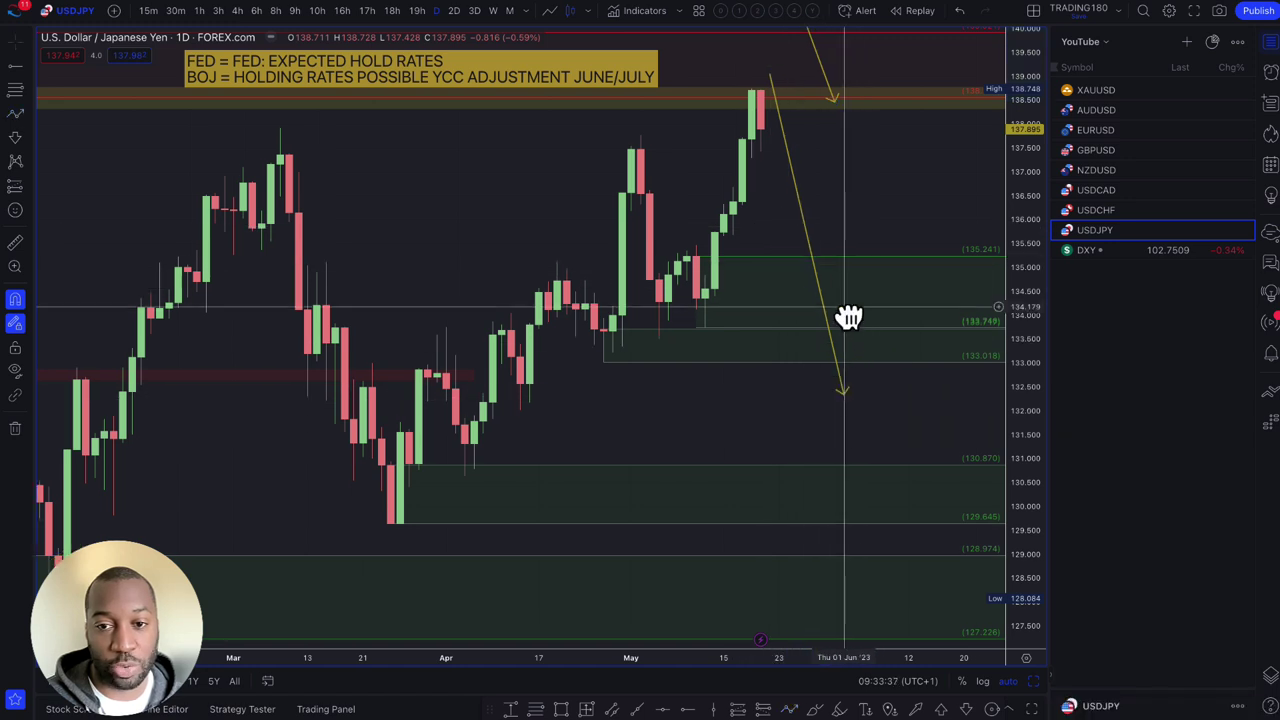
pyautogui.moveTo(847, 397); pyautogui.dragTo(823, 299)
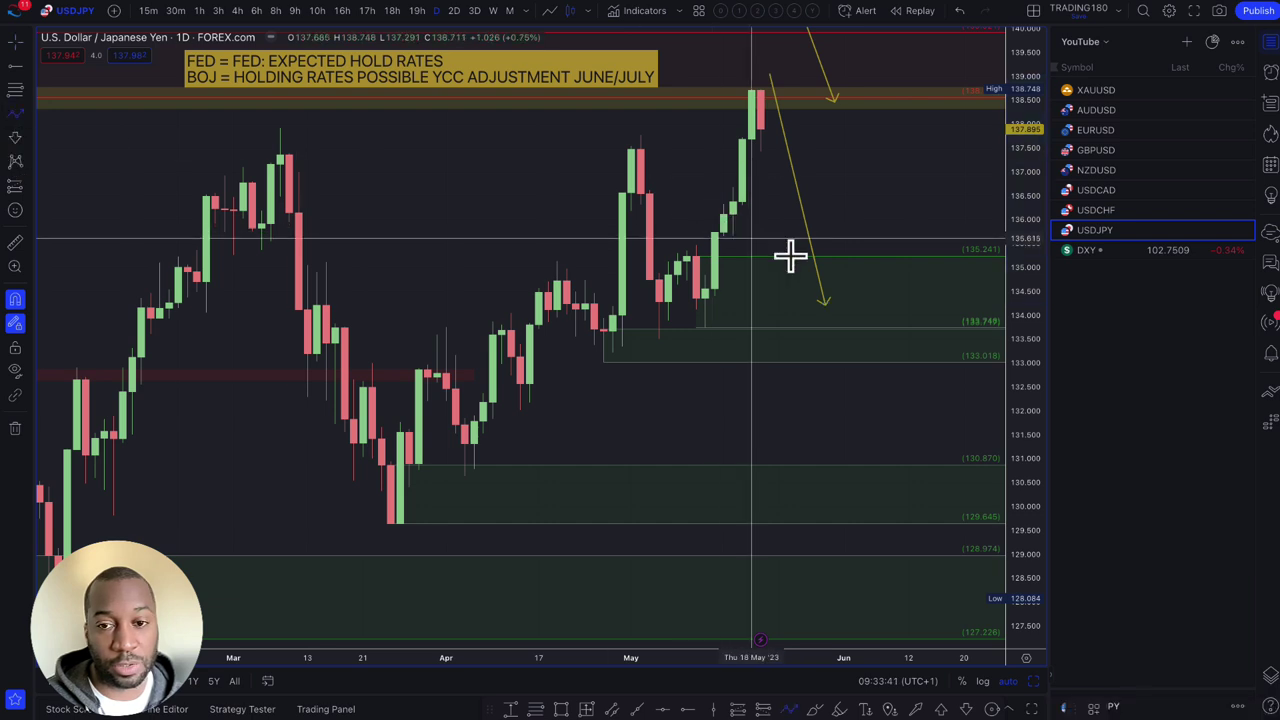
pyautogui.click(834, 305)
pyautogui.doubleClick(880, 158)
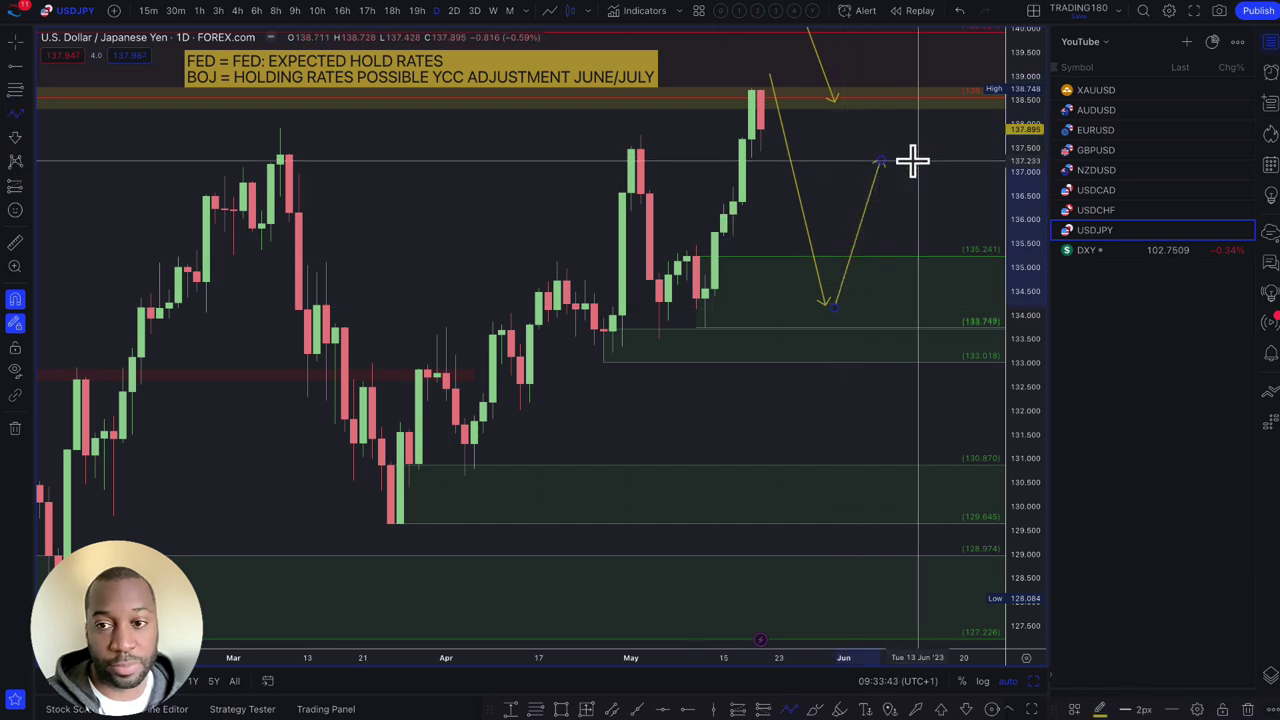
# - Switch to the USDCHF chart and delete the old projection path beside the latest candles
pyautogui.click(1100, 212)
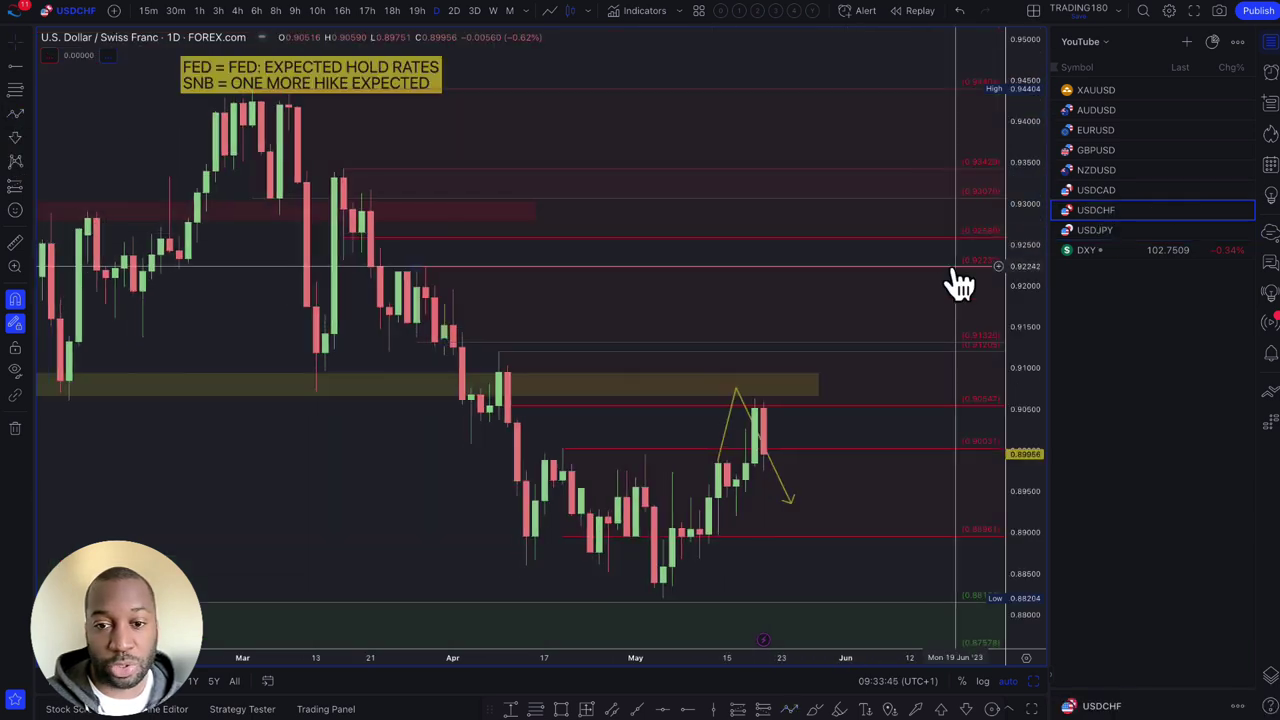
pyautogui.rightClick(888, 368)
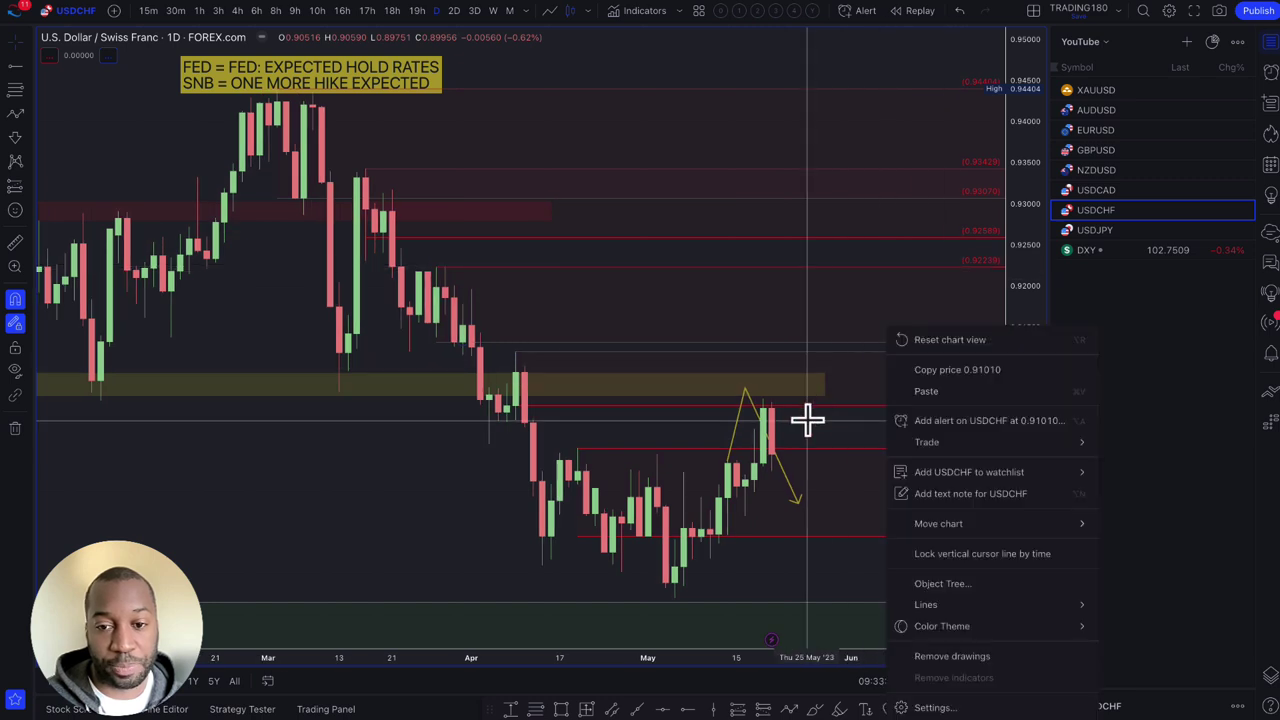
pyautogui.click(785, 480)
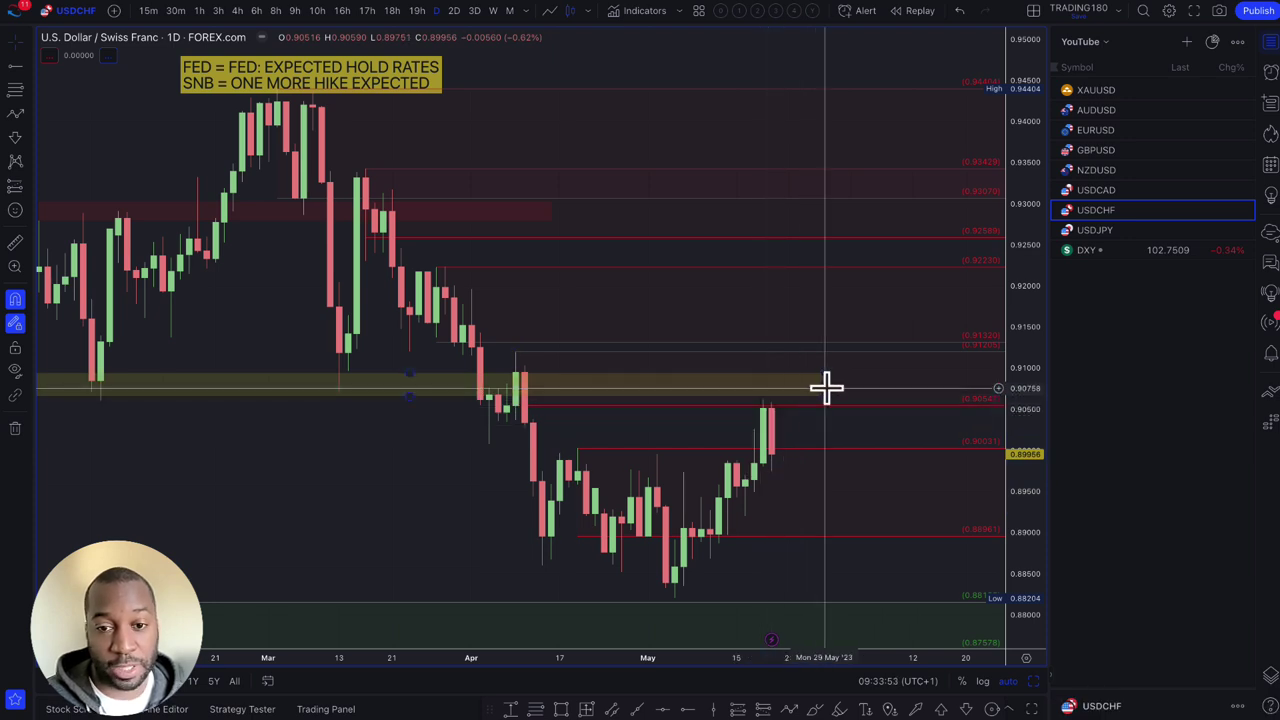
# - Draw a USDCHF projection path from about 0.900 up to about 0.908 in the yellow zone, ending near 0.897
pyautogui.scroll(-3, 823, 386)
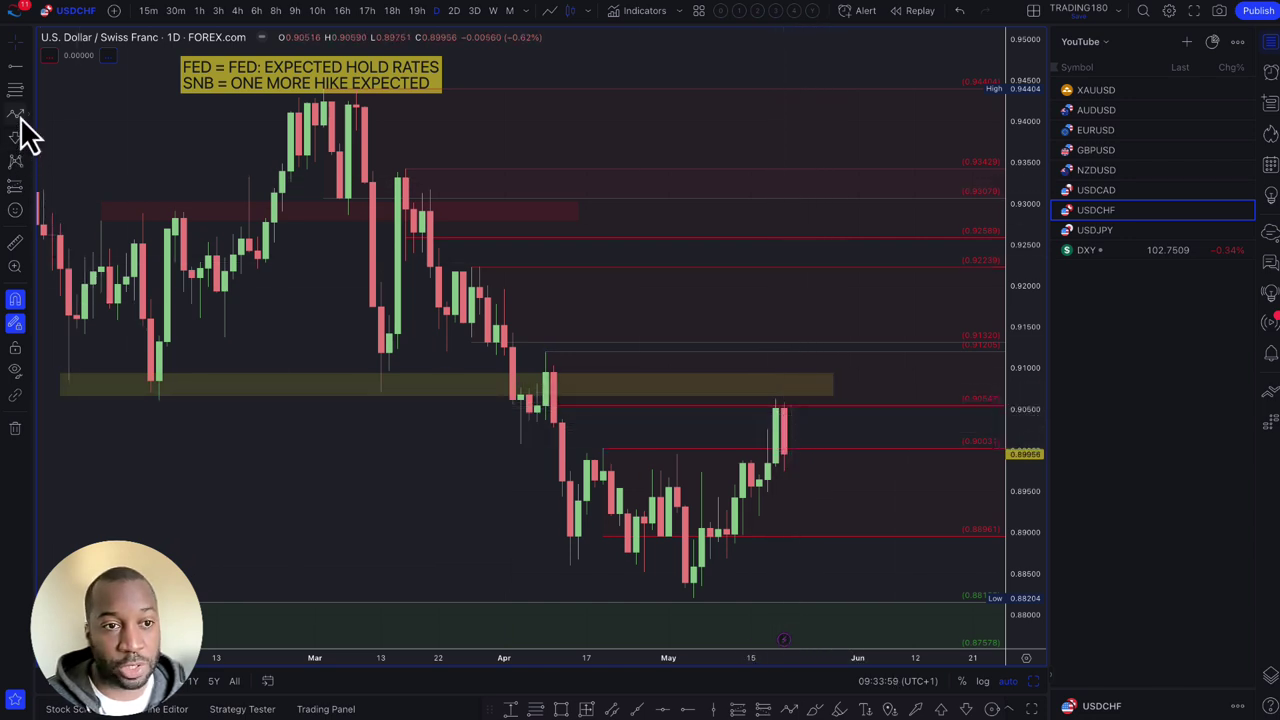
pyautogui.click(785, 451)
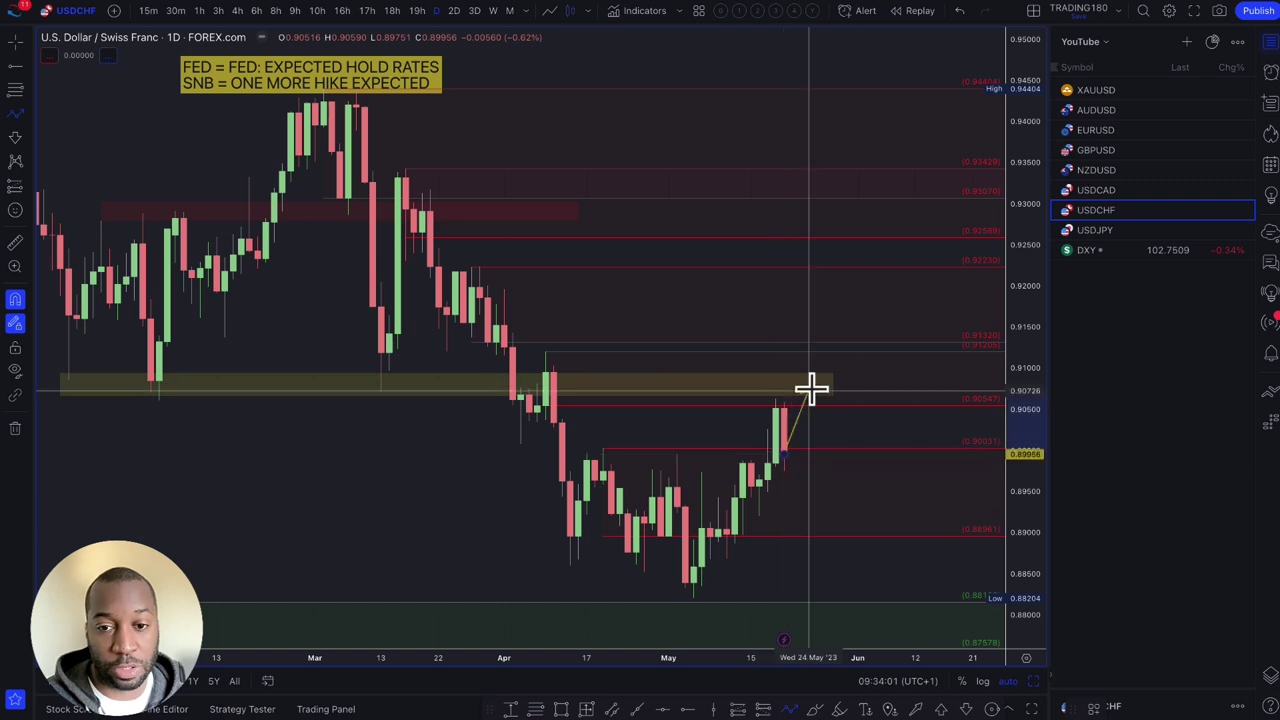
pyautogui.click(816, 386)
pyautogui.click(840, 471)
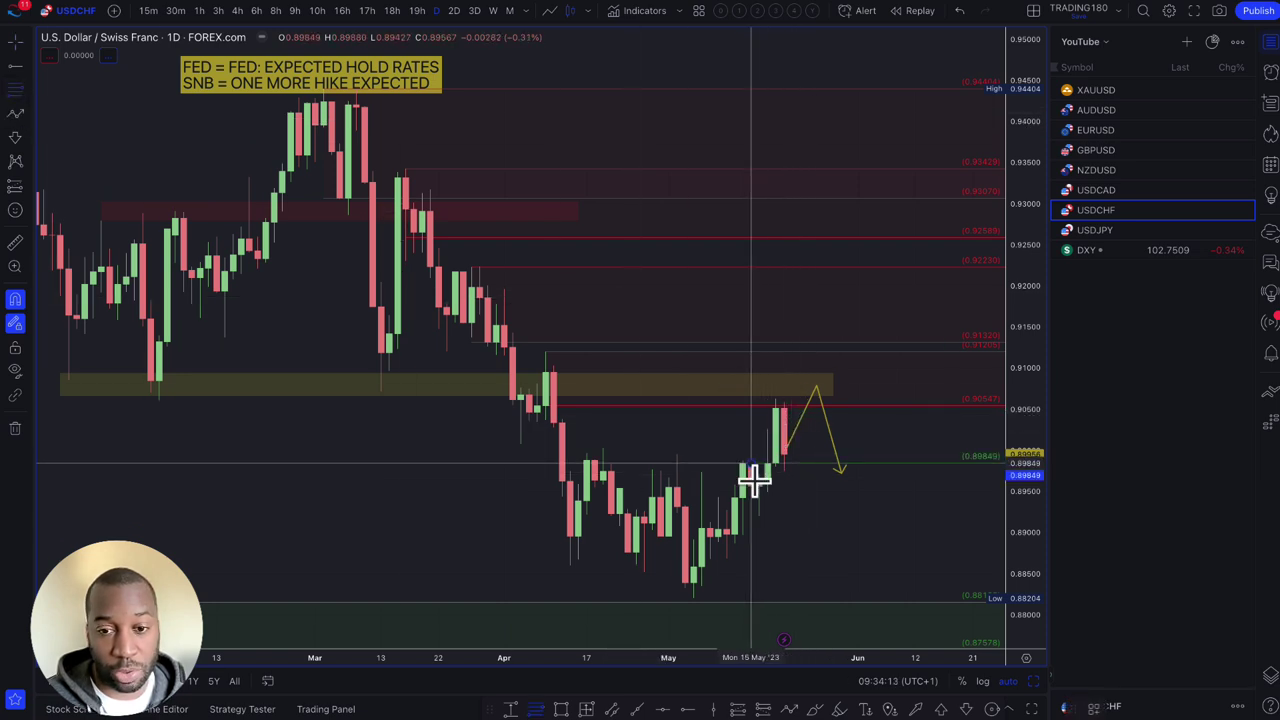
# - Mark two USDCHF demand zones, one from 0.89849 to 0.89200 and one from 0.89044 to 0.88204
pyautogui.moveTo(754, 482); pyautogui.dragTo(694, 596)
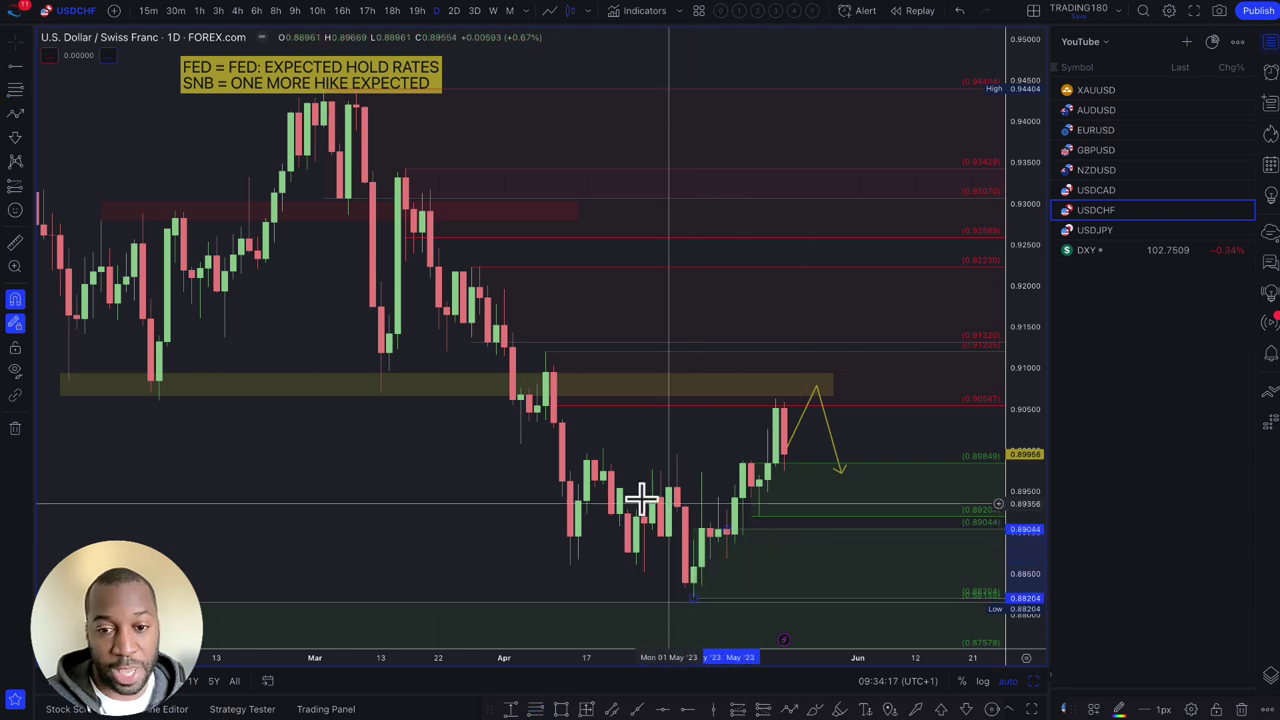
pyautogui.scroll(2, 812, 484)
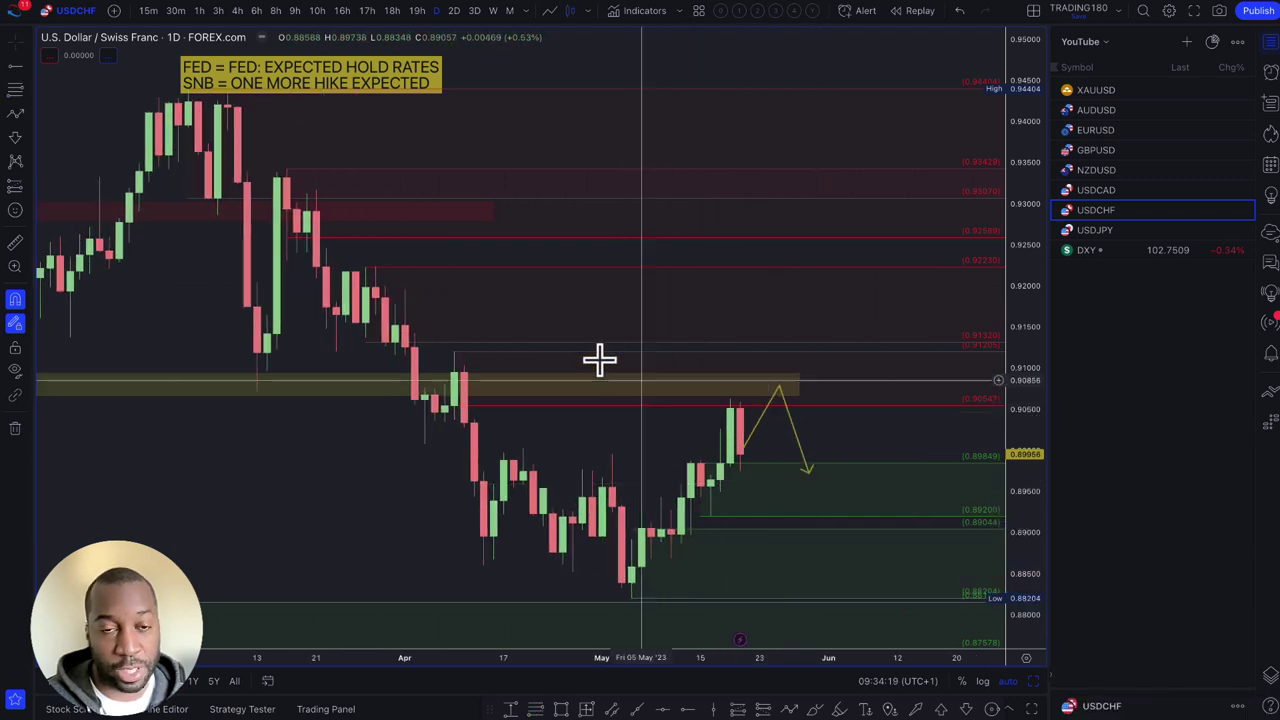
# - Examine the USDCHF zones and projection path on the 4-hour timeframe, and return to the daily chart
pyautogui.click(238, 12)
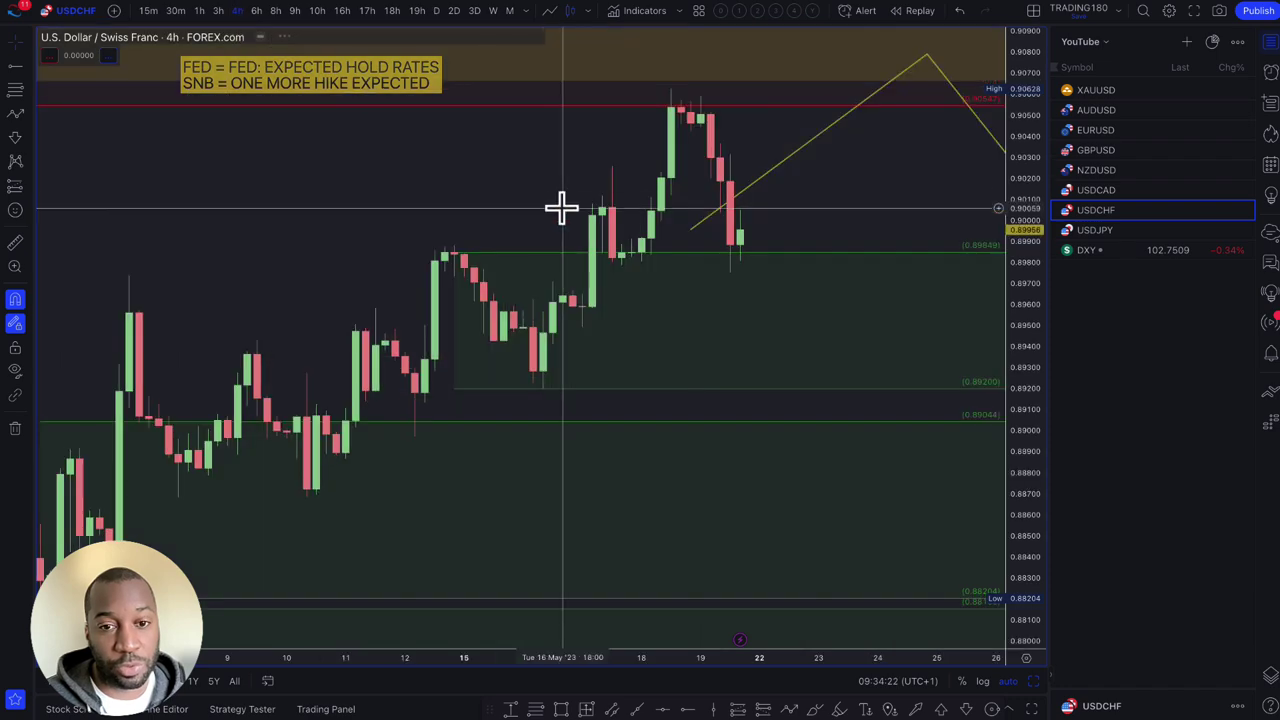
pyautogui.scroll(-3, 563, 206)
pyautogui.scroll(-2, 760, 360)
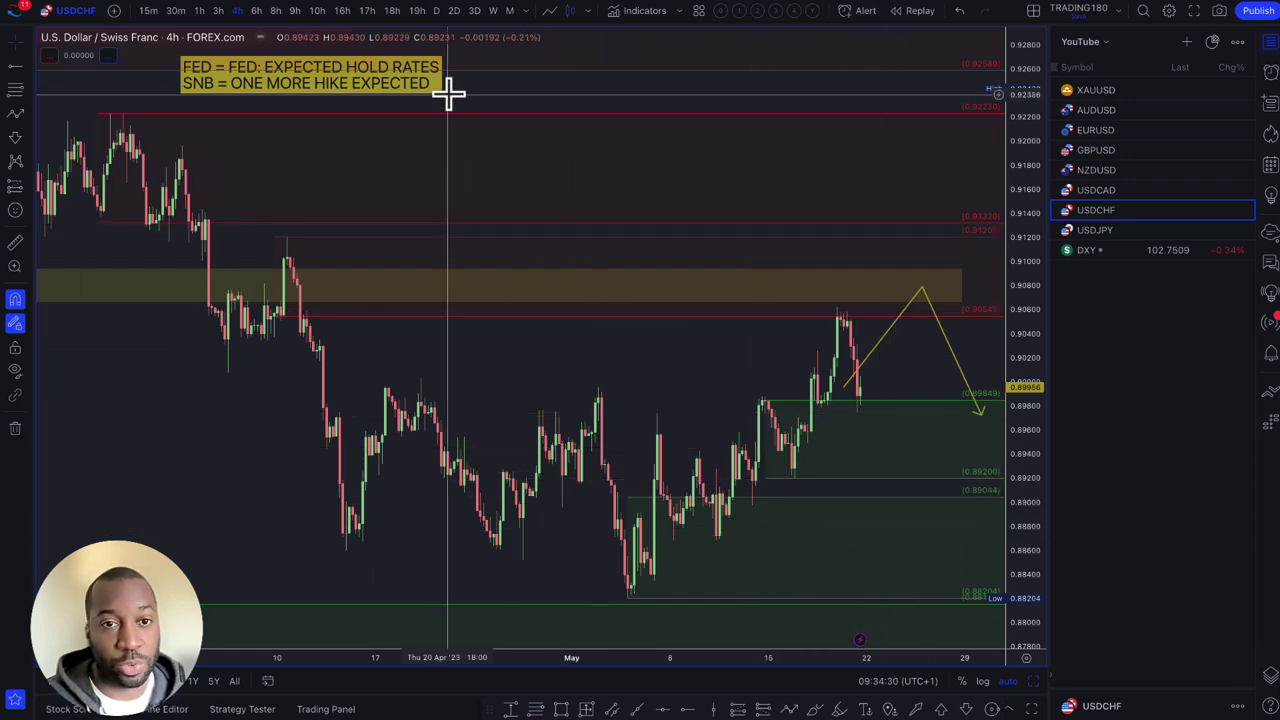
pyautogui.click(436, 11)
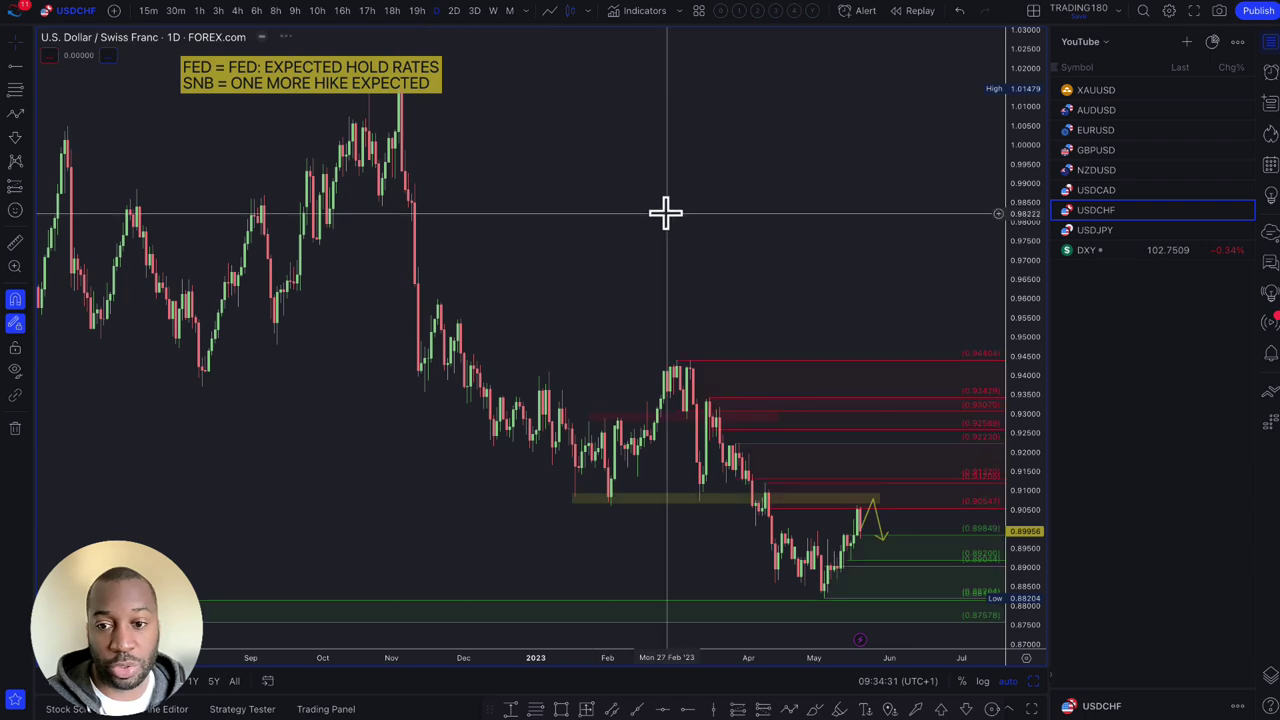
pyautogui.scroll(3, 666, 211)
# - Switch to the USDCAD chart and delete both old projection paths around the May candles
pyautogui.click(1130, 192)
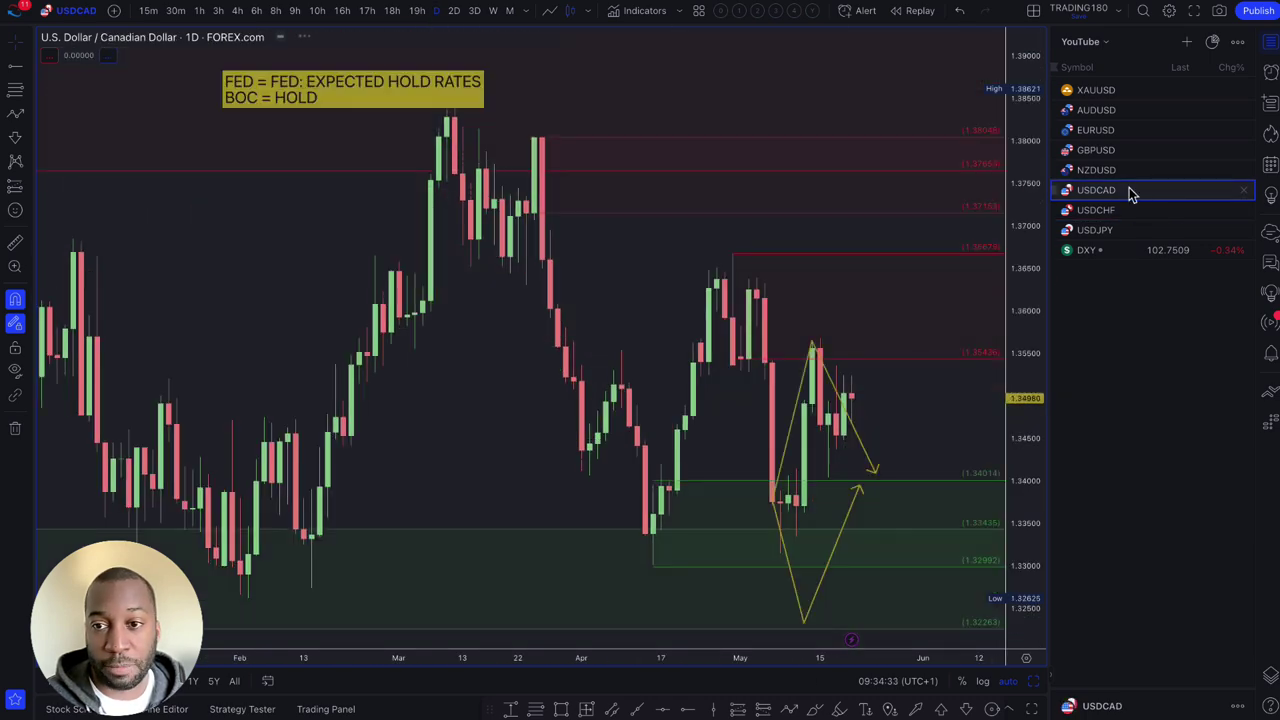
pyautogui.scroll(-2, 860, 462)
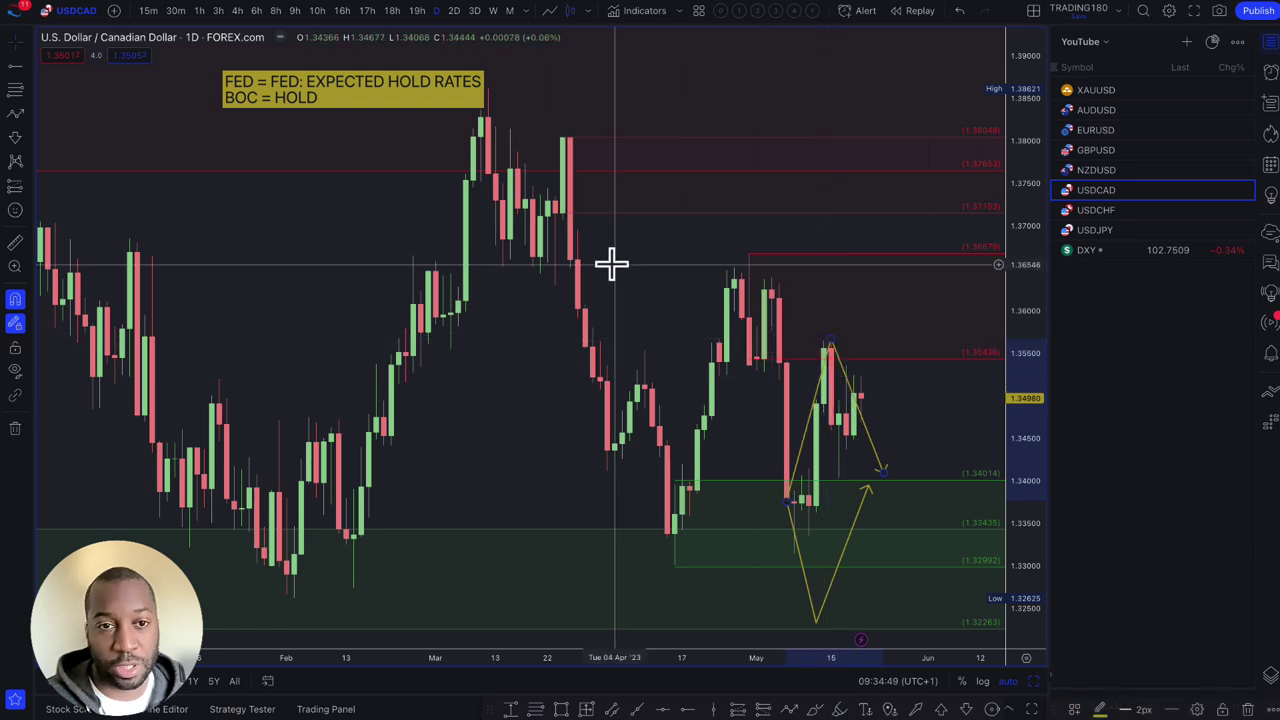
pyautogui.scroll(3, 878, 362)
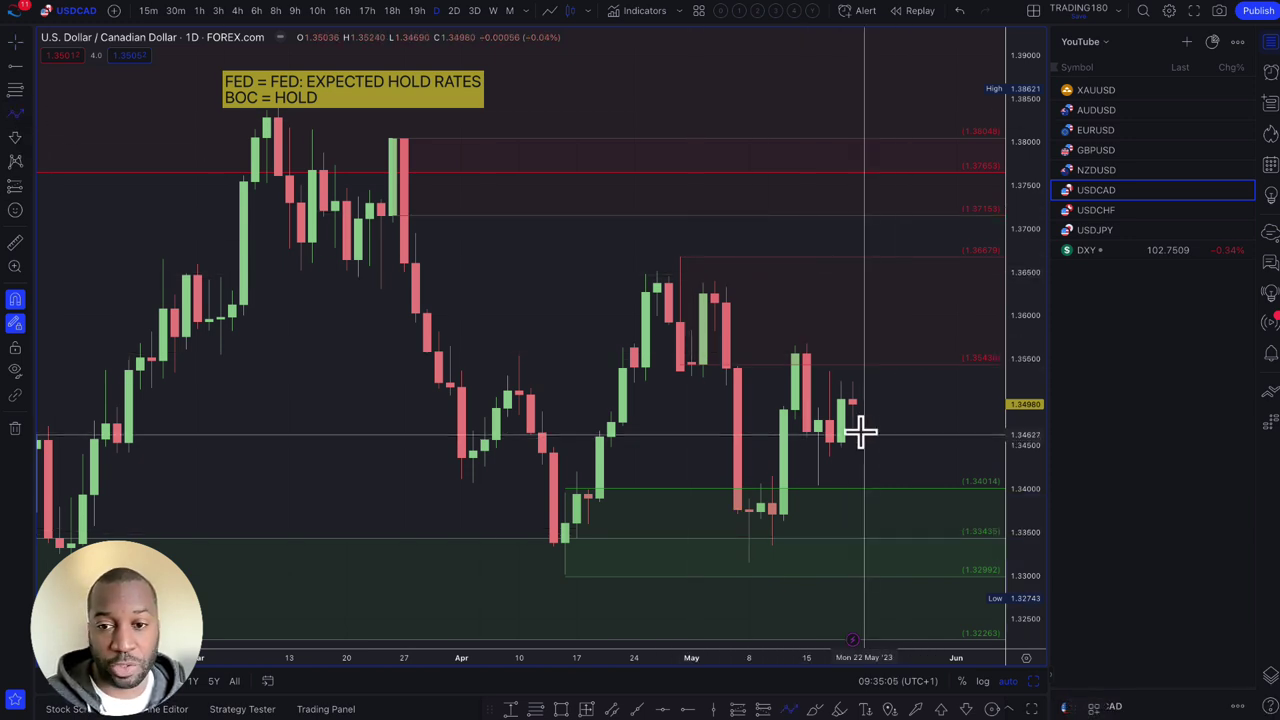
# - Draw a USDCAD projection path from the latest candle at about 1.350 down to about 1.330 and up to about 1.352
pyautogui.scroll(-2, 851, 407)
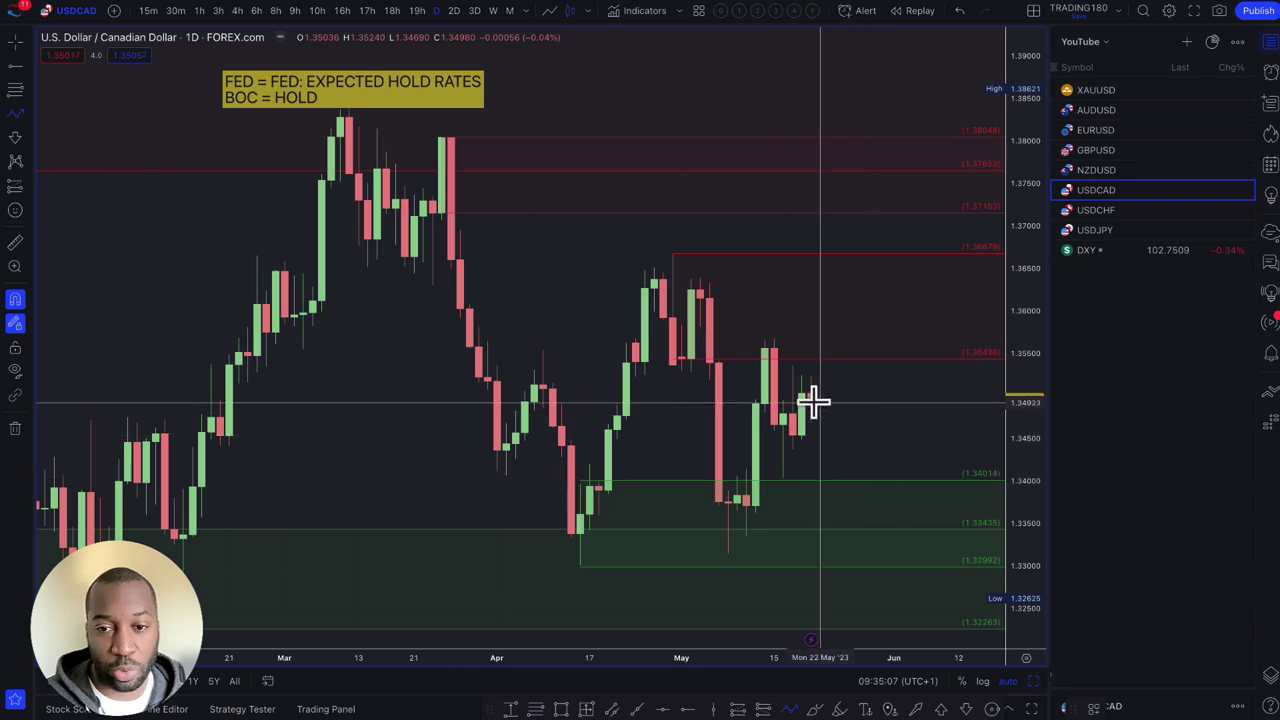
pyautogui.click(810, 400)
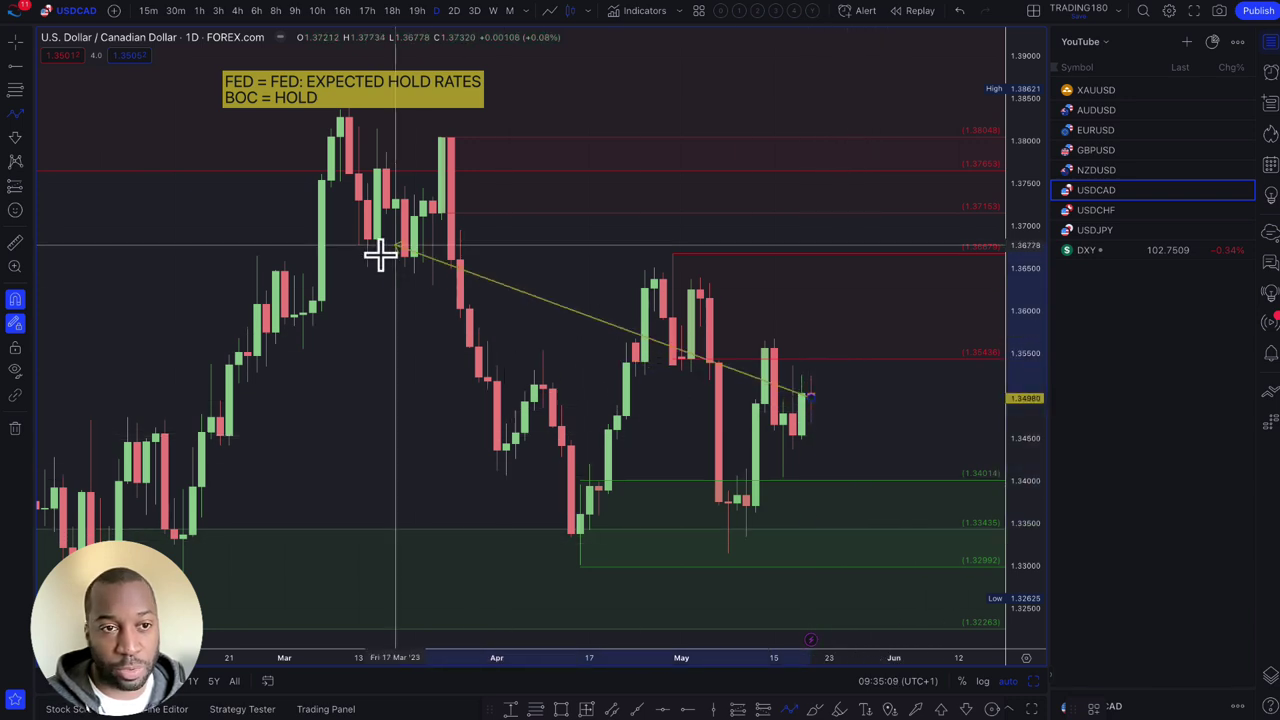
pyautogui.click(151, 68)
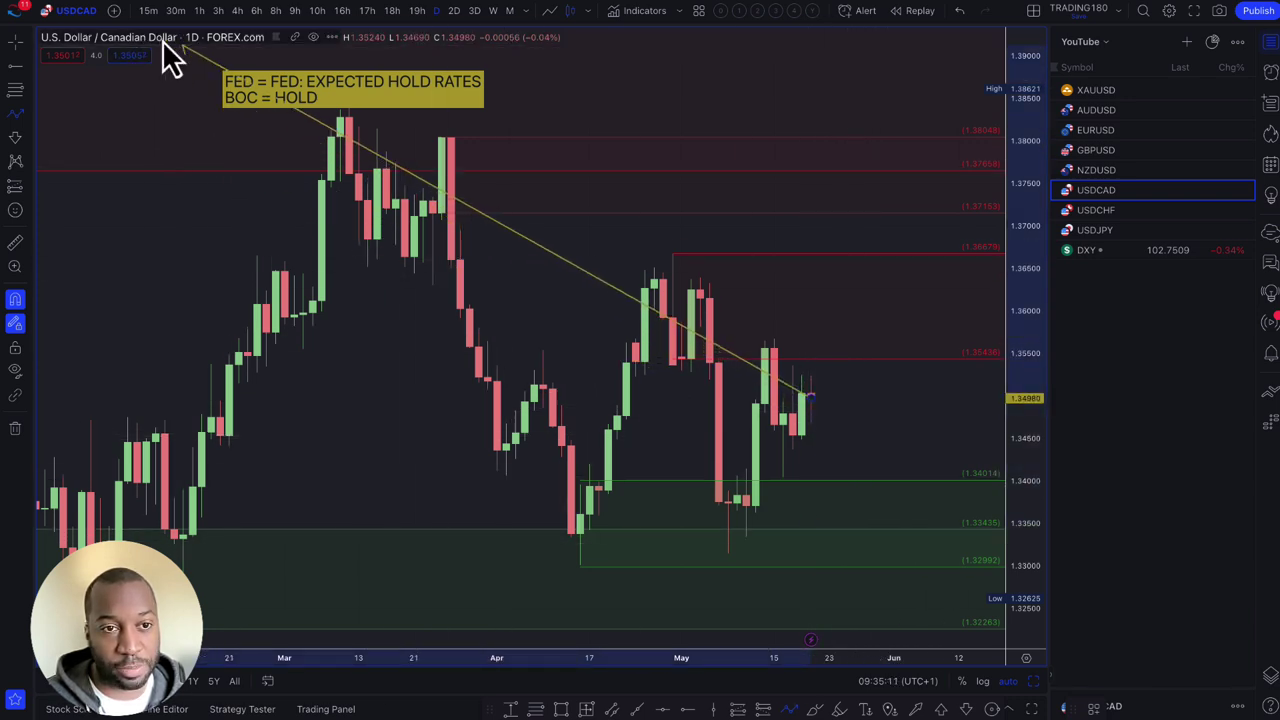
pyautogui.moveTo(154, 46); pyautogui.dragTo(460, 230)
pyautogui.moveTo(569, 298); pyautogui.dragTo(831, 516)
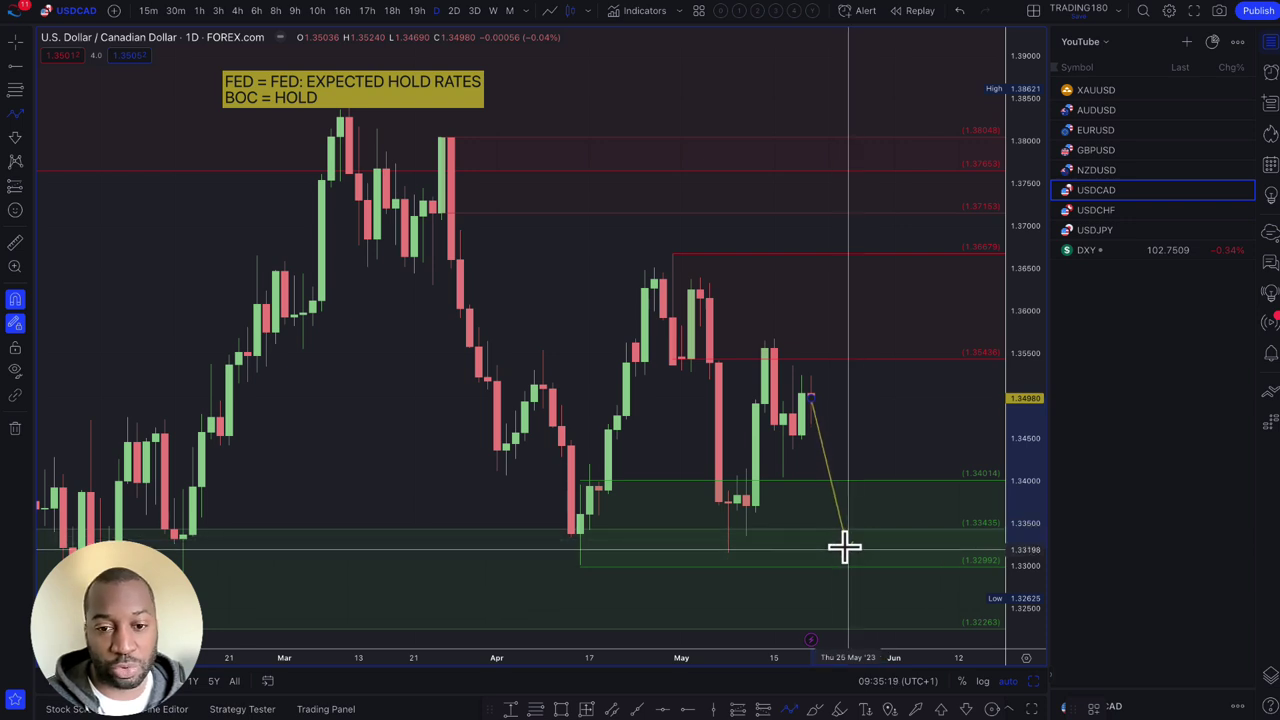
pyautogui.scroll(-2, 858, 570)
pyautogui.moveTo(856, 568); pyautogui.dragTo(827, 561)
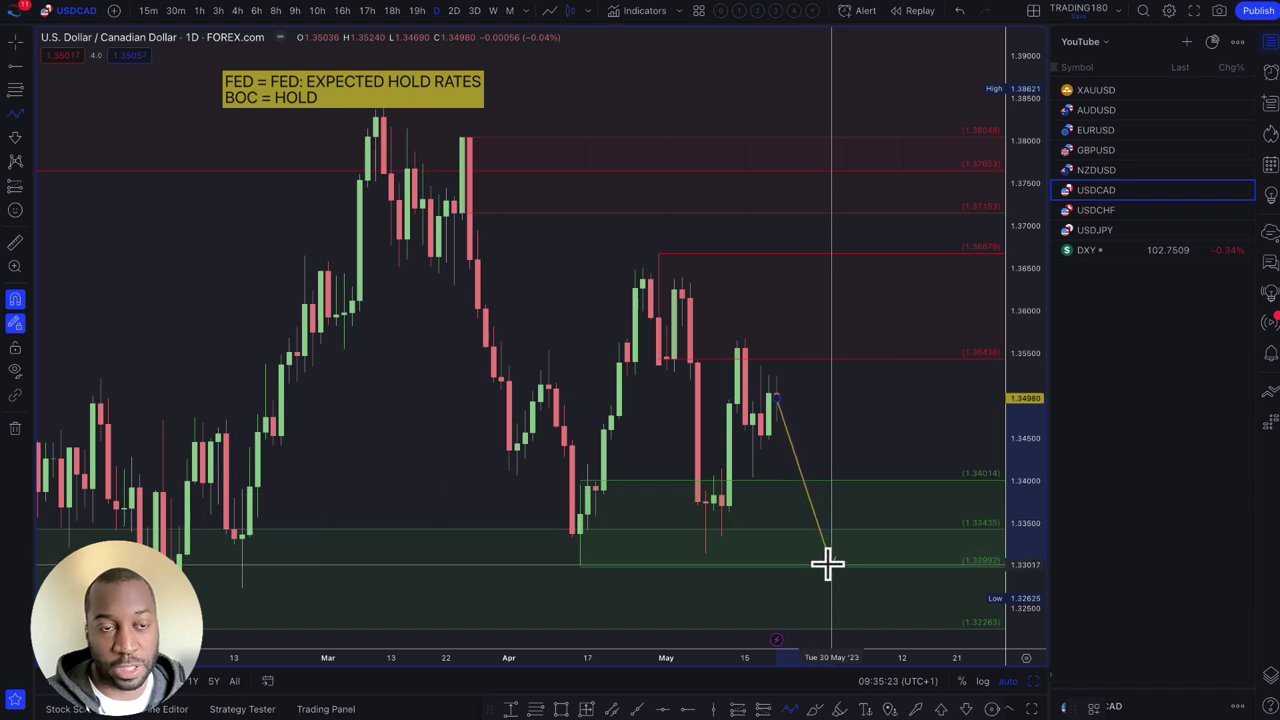
pyautogui.click(831, 565)
pyautogui.click(900, 380)
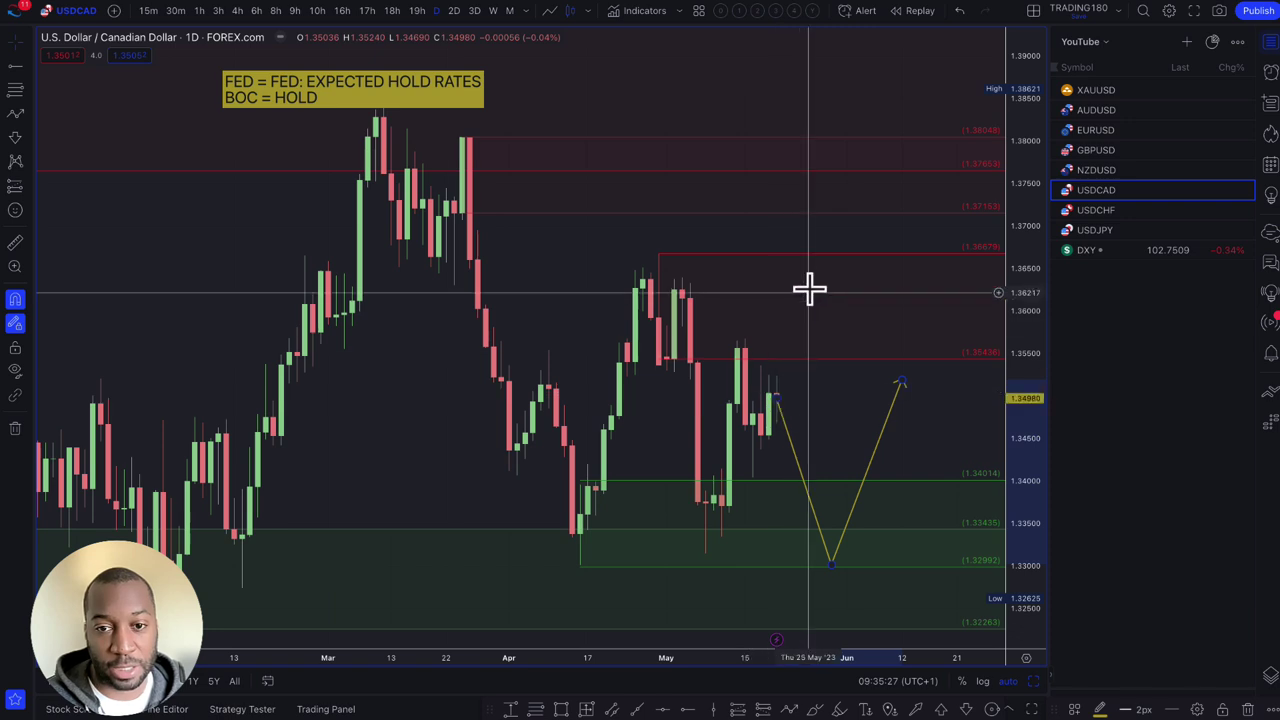
# - Draw a second USDCAD path rising from about 1.350 and returning to about 1.350, with its peak raised to about 1.373
pyautogui.click(15, 115)
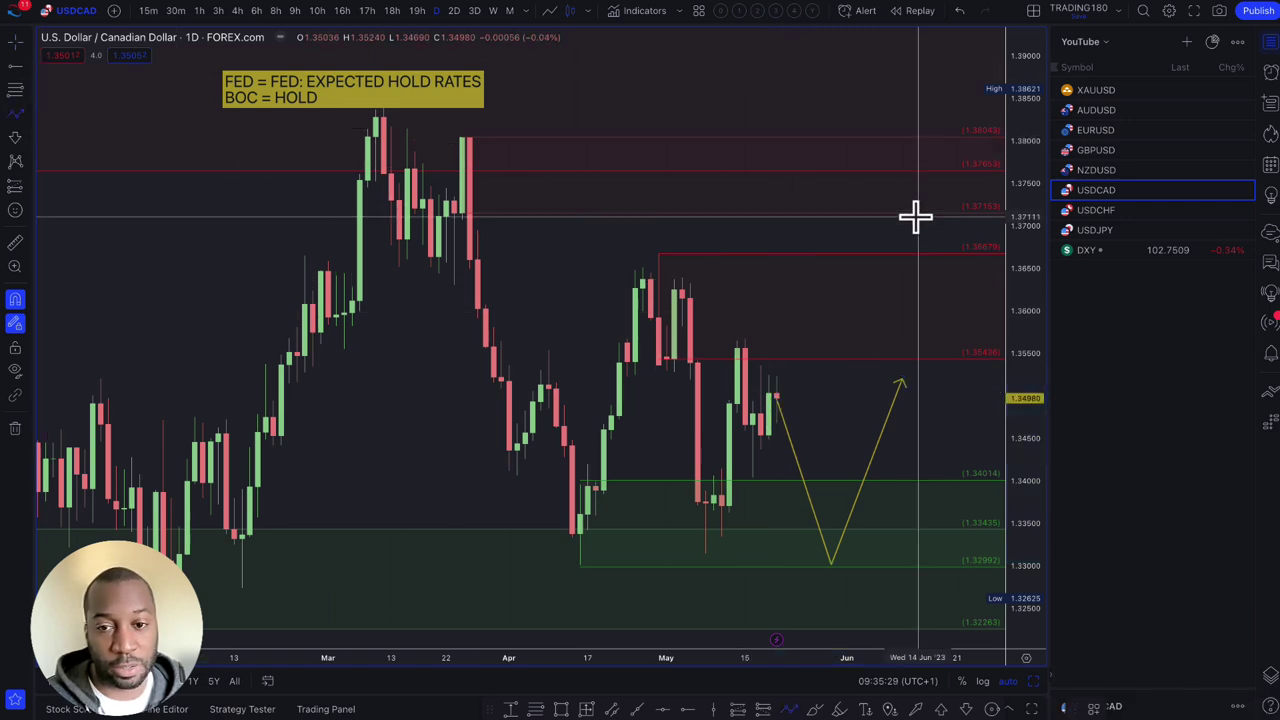
pyautogui.click(775, 392)
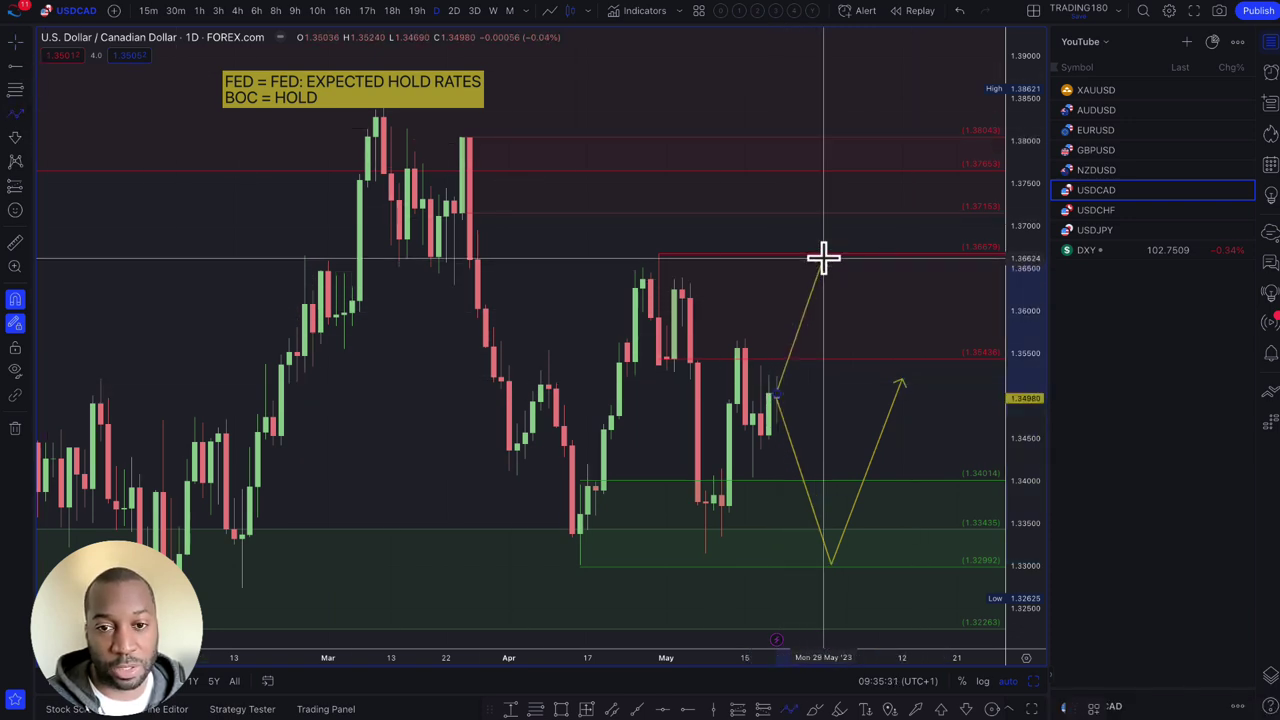
pyautogui.click(822, 260)
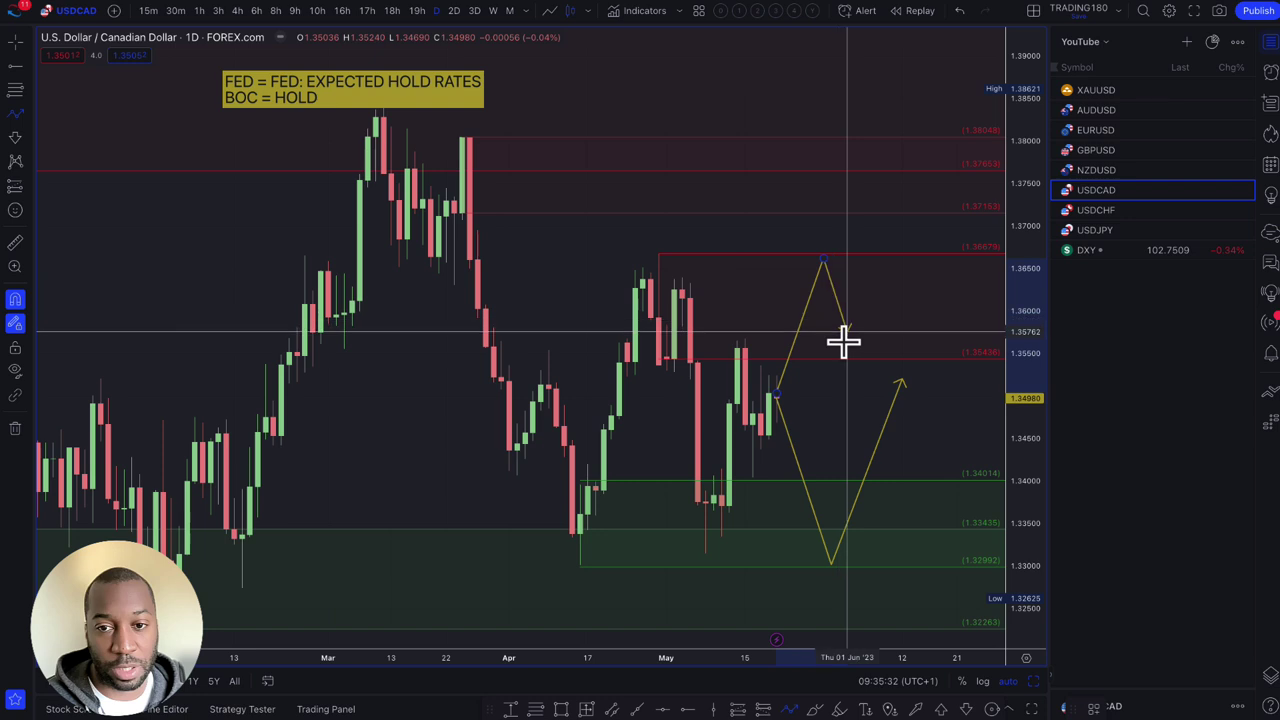
pyautogui.doubleClick(856, 399)
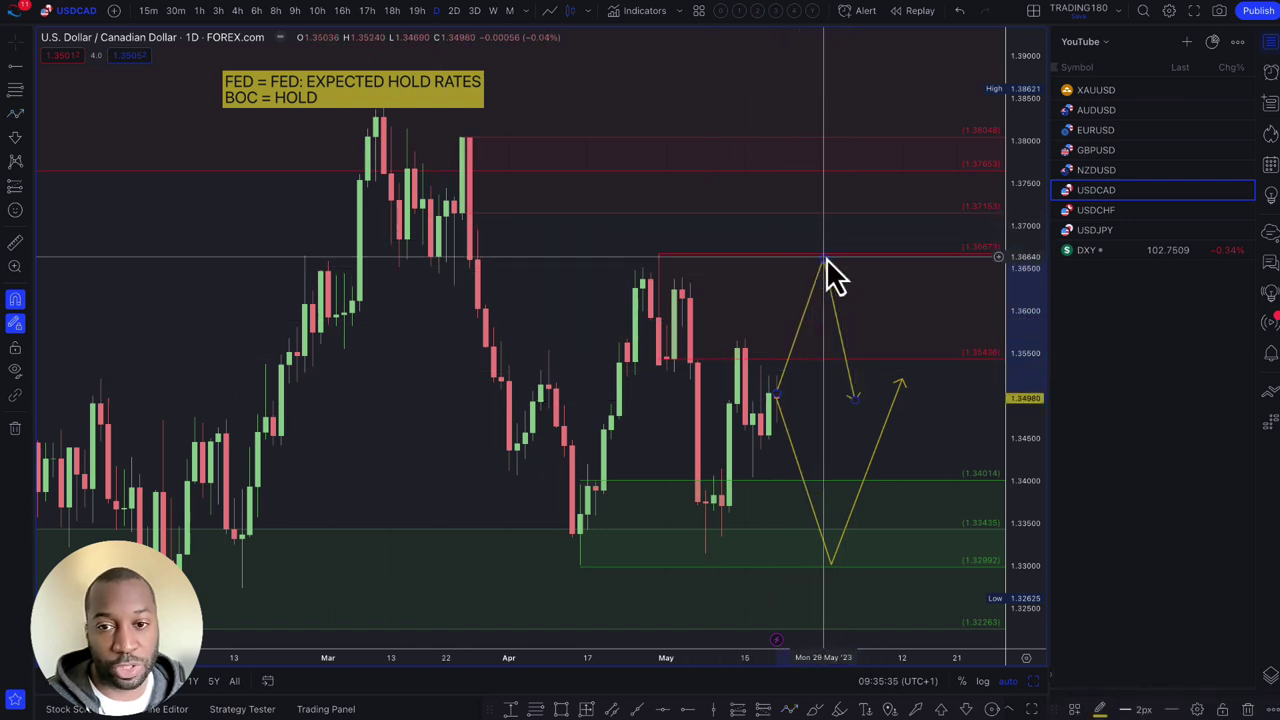
pyautogui.moveTo(823, 260); pyautogui.dragTo(808, 198)
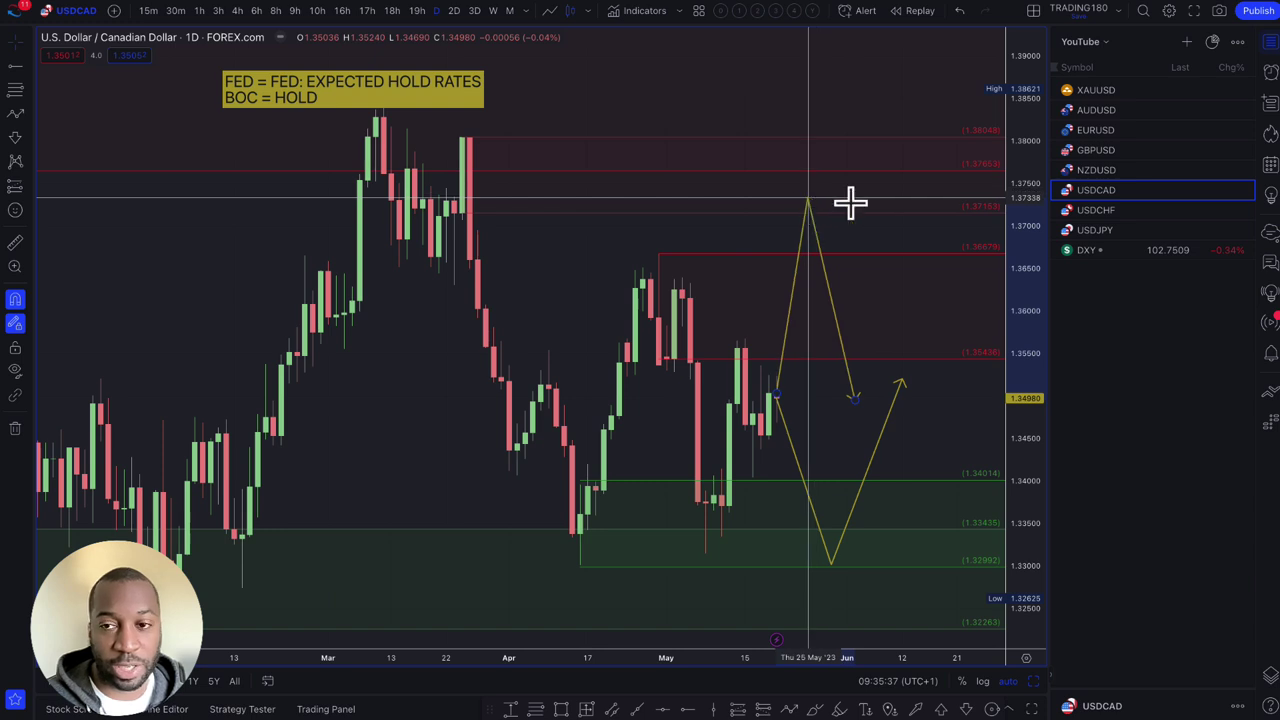
# - Switch to the NZDUSD chart and delete the old upward projection arrow
pyautogui.click(1124, 174)
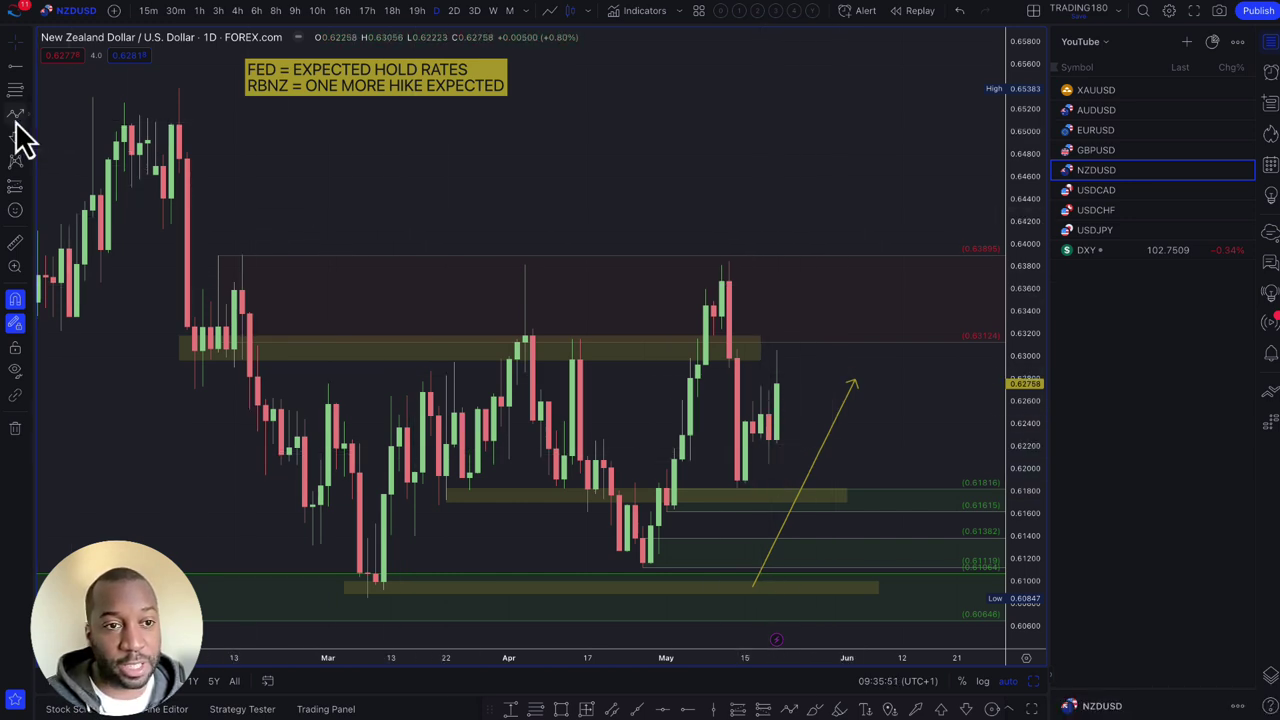
pyautogui.scroll(3, 794, 320)
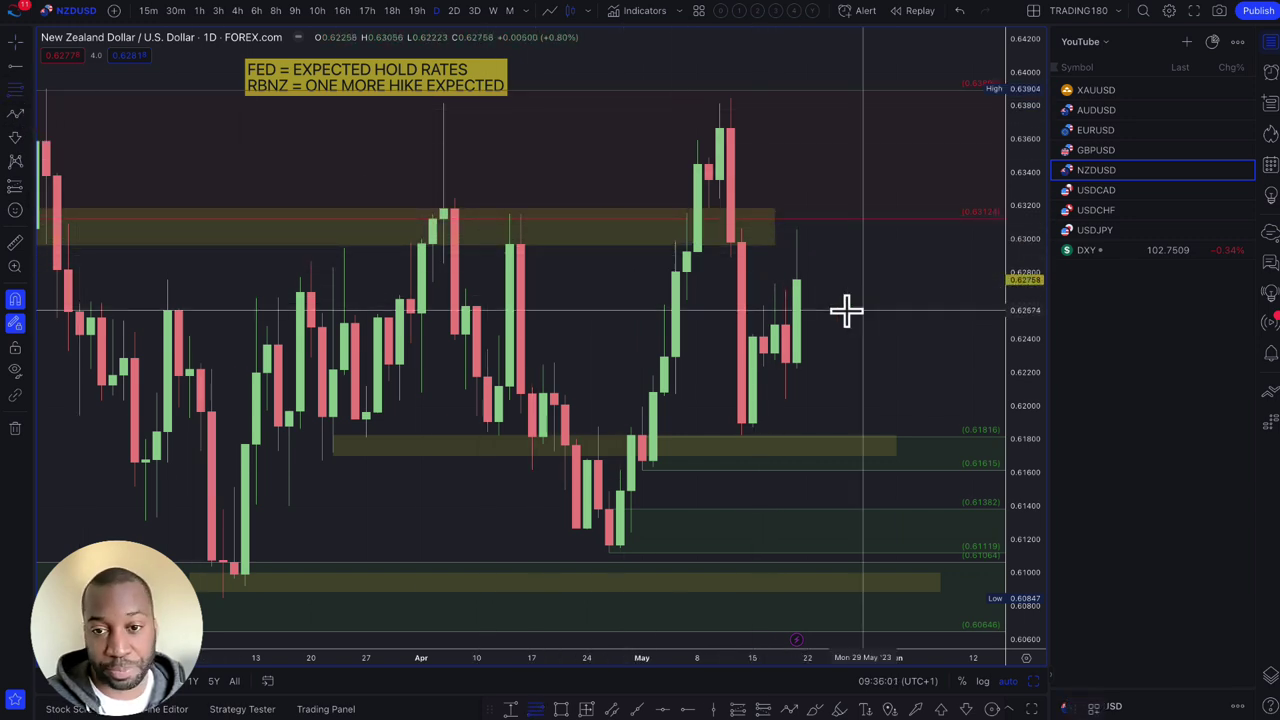
# - Mark an NZDUSD demand zone from 0.62486 on 18 May '23 to 0.61824 at the 12 May '23 low
pyautogui.click(785, 325)
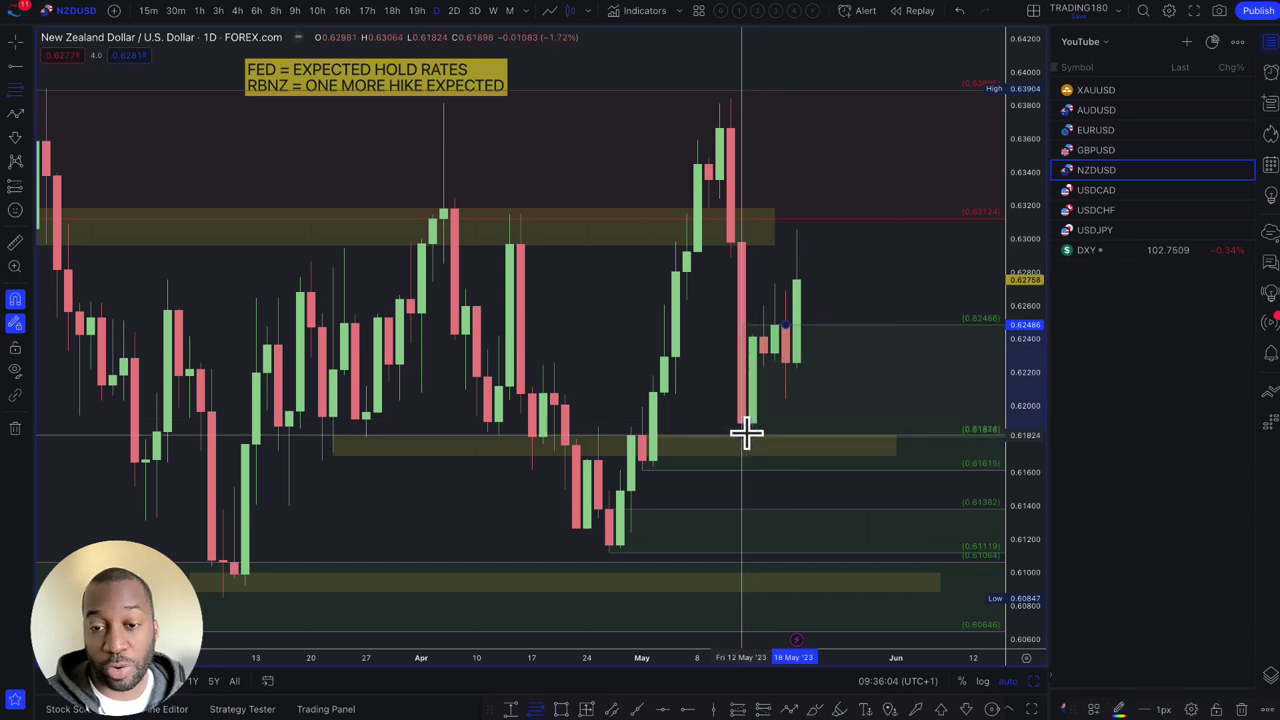
pyautogui.click(746, 432)
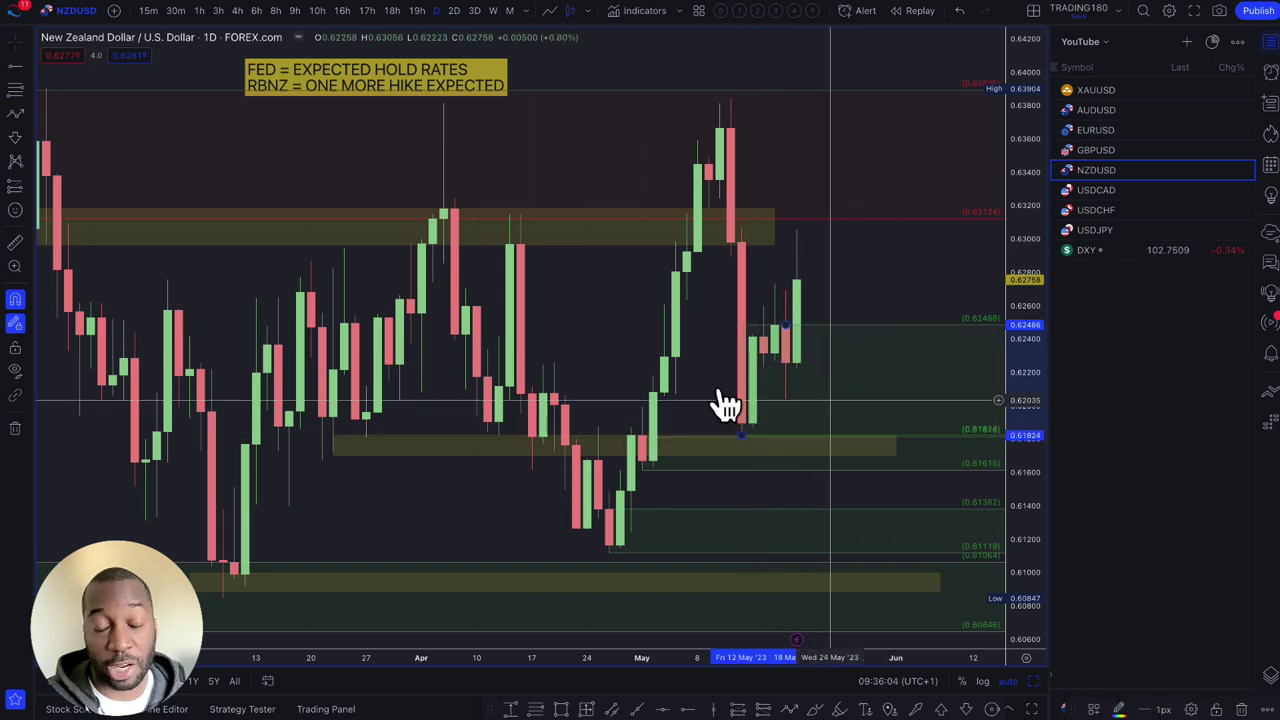
# - Draw an NZDUSD projection path from the latest candle's high at about 0.6305 down to about 0.621 and up to about 0.634
pyautogui.click(113, 146)
pyautogui.click(797, 232)
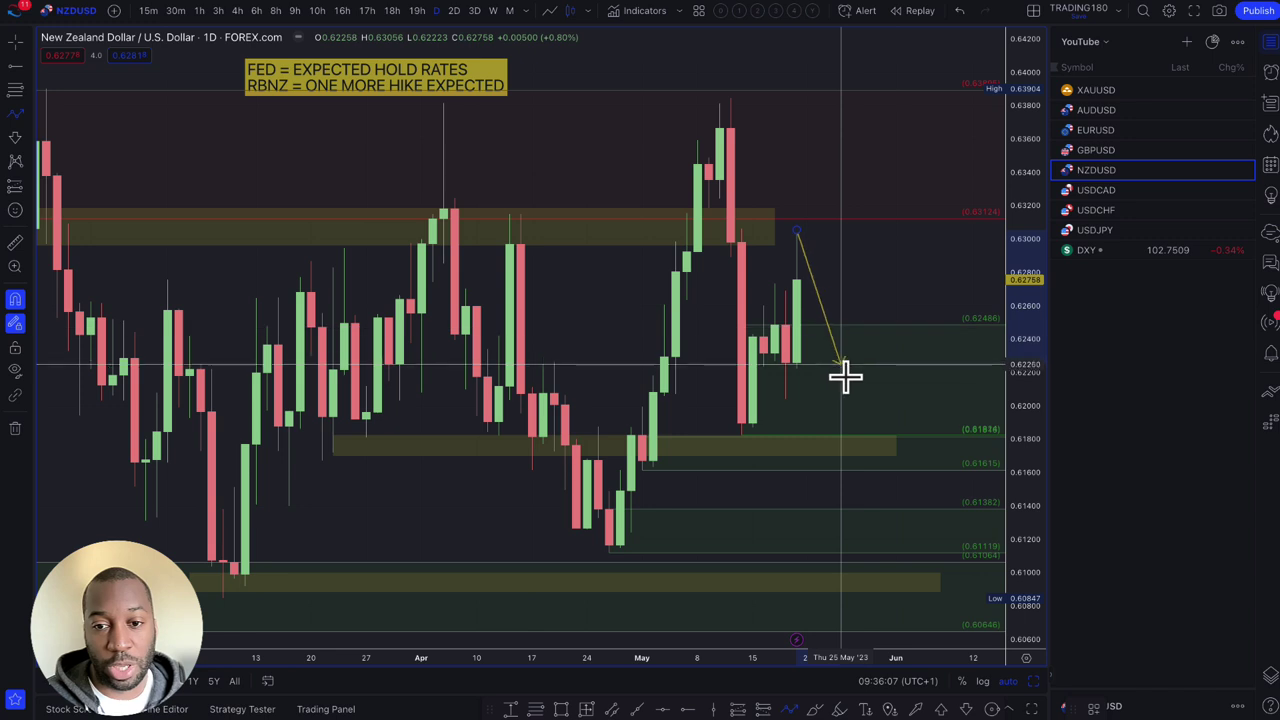
pyautogui.click(850, 383)
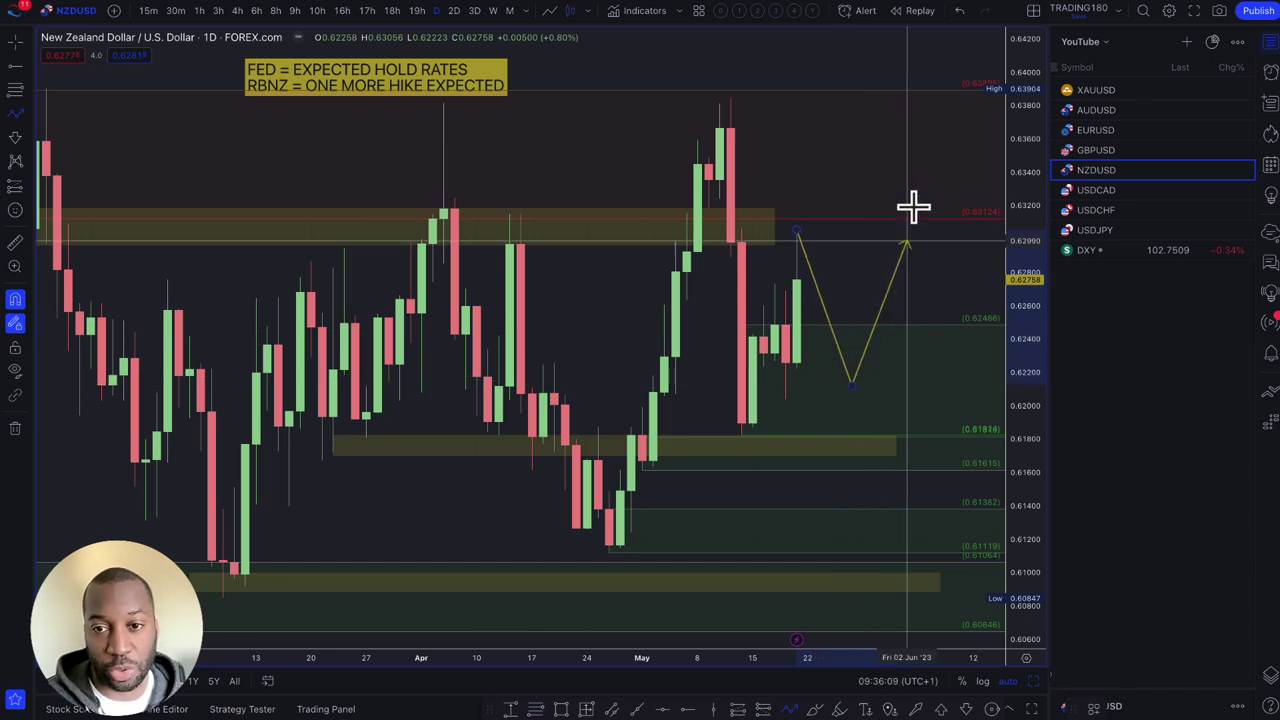
pyautogui.doubleClick(927, 177)
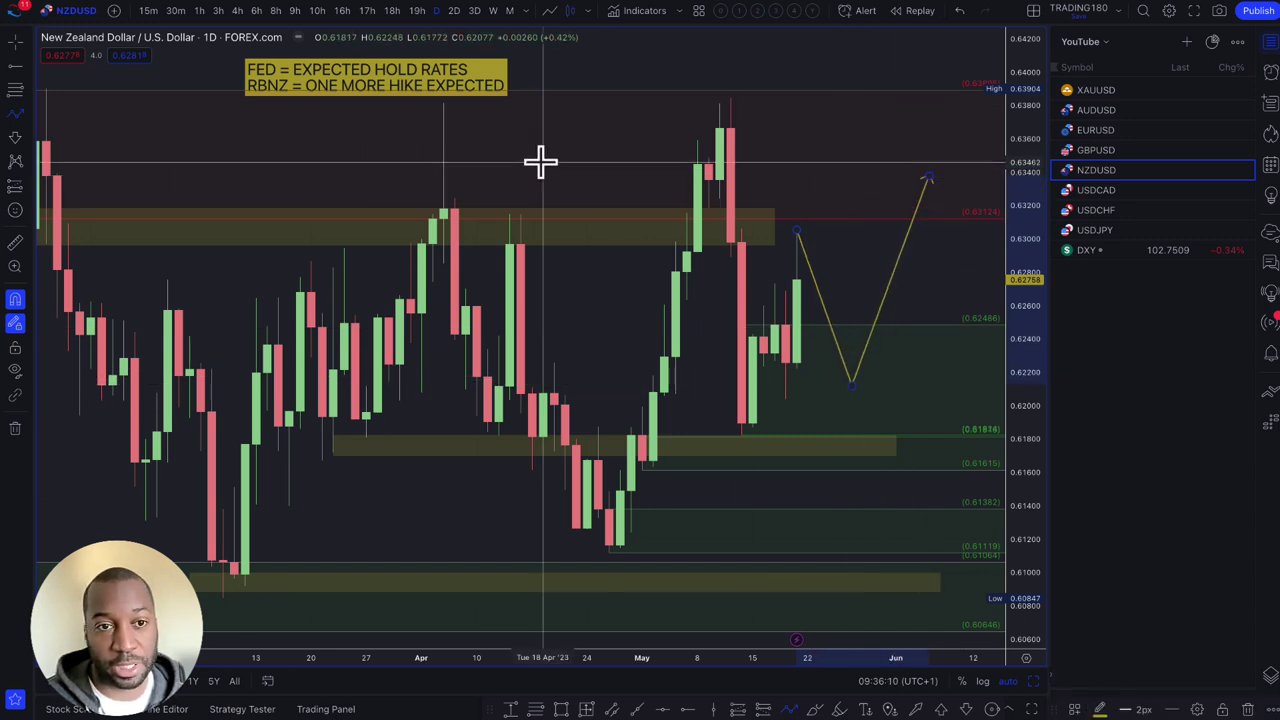
pyautogui.click(288, 86)
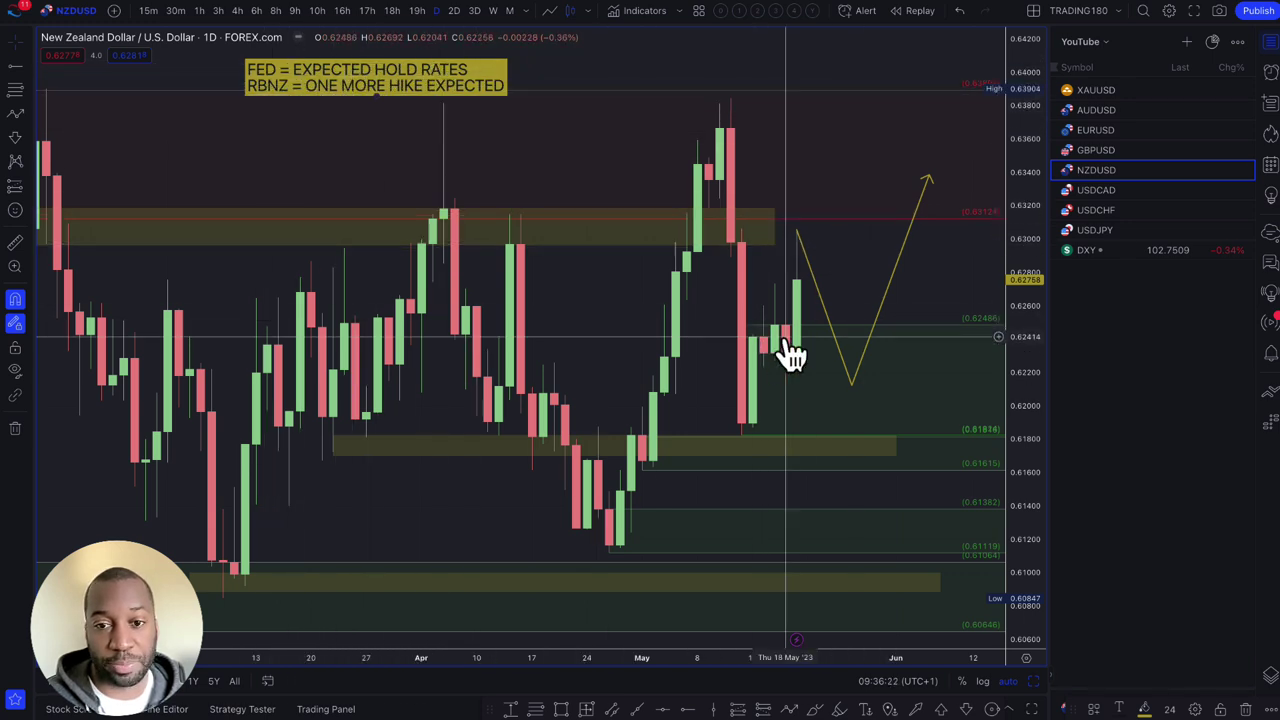
# - Draw a second NZDUSD path from the latest candle's high at about 0.6305 up to about 0.639 and back down to about 0.6345
pyautogui.scroll(-5, 823, 426)
pyautogui.rightClick(843, 437)
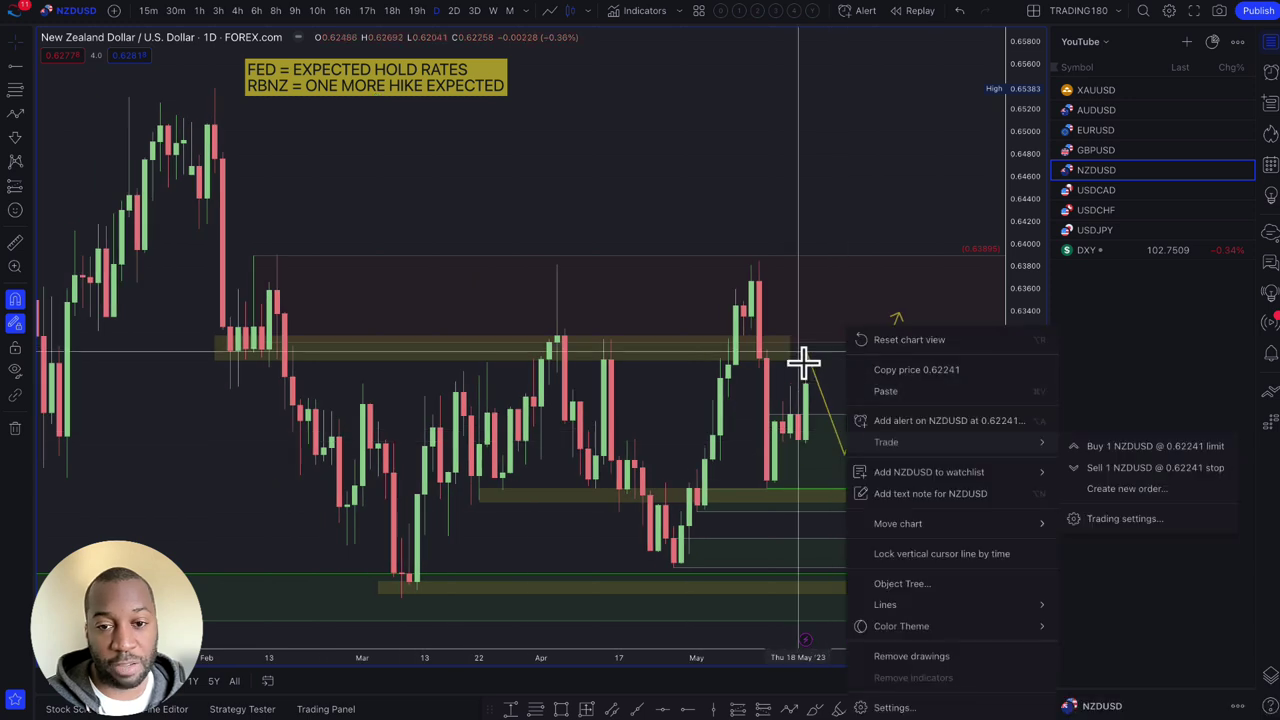
pyautogui.click(918, 285)
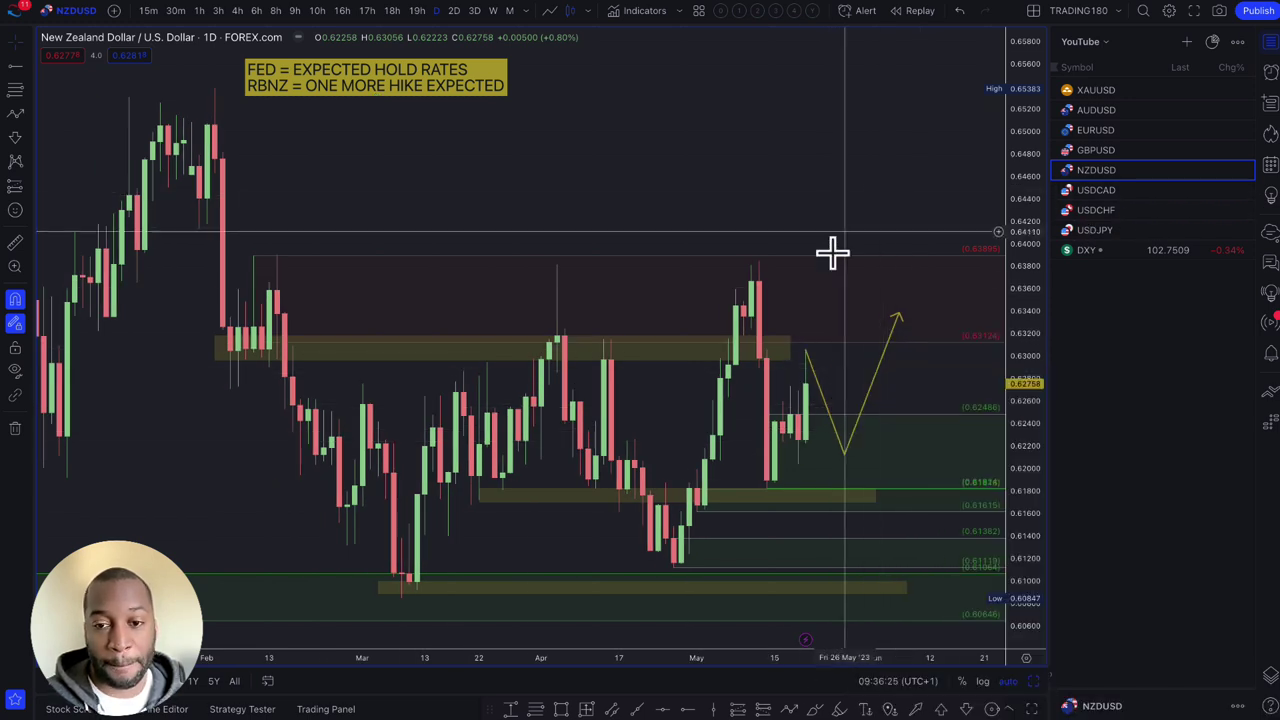
pyautogui.click(15, 118)
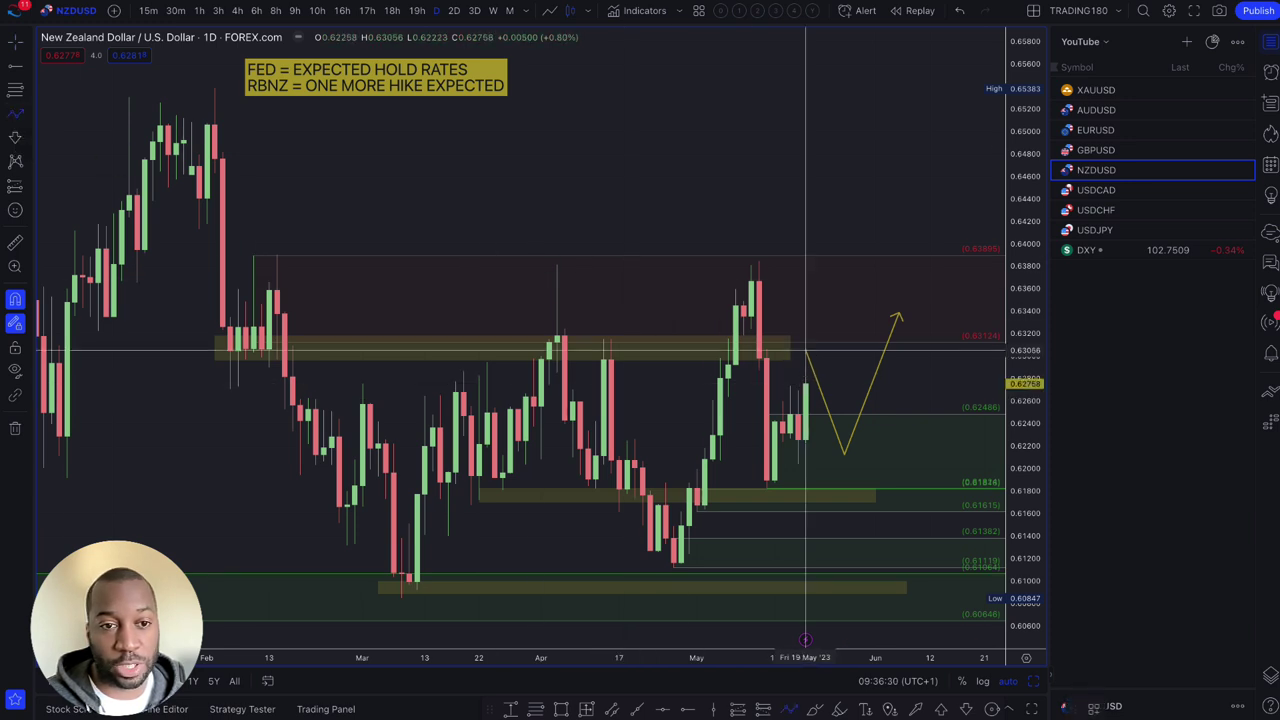
pyautogui.click(805, 350)
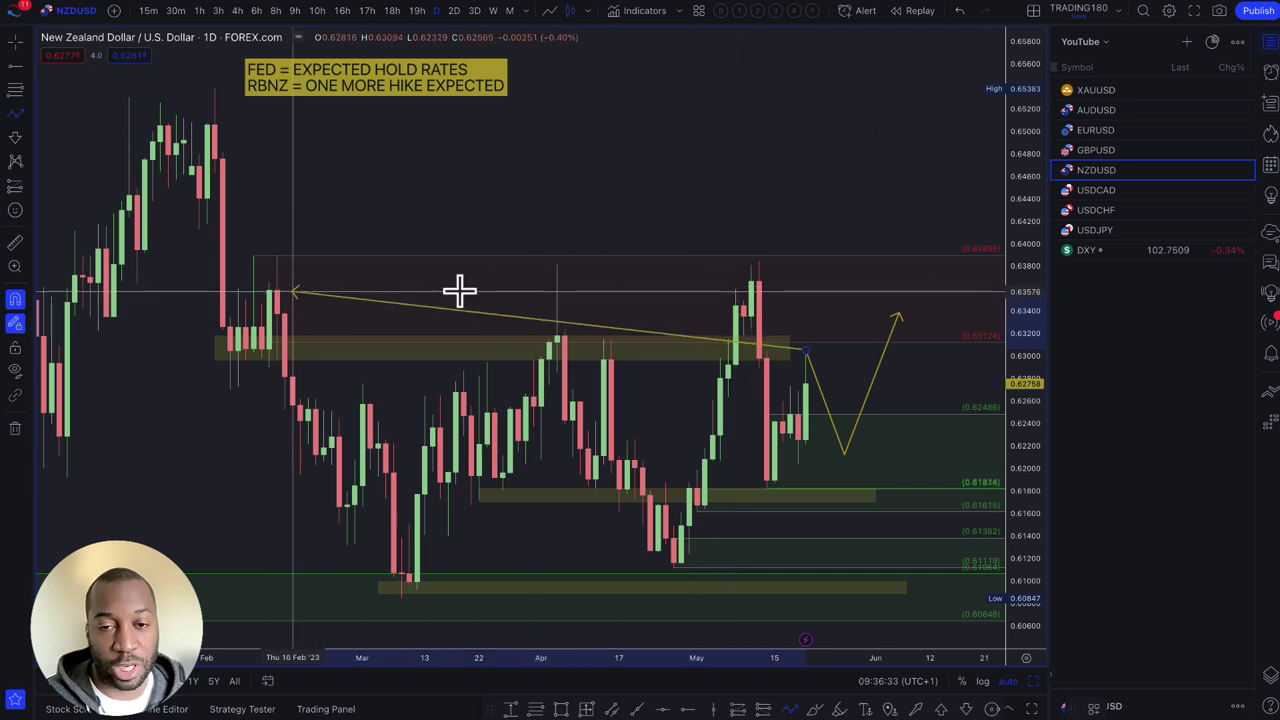
pyautogui.click(849, 258)
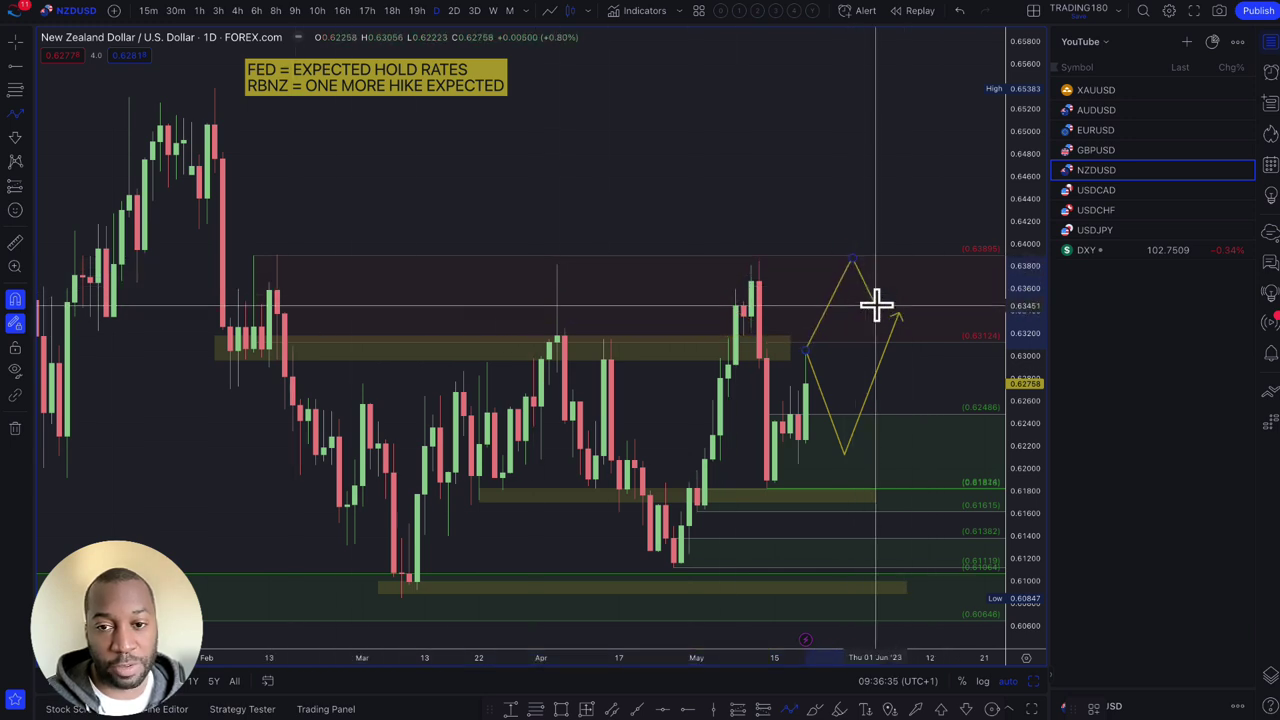
pyautogui.doubleClick(875, 304)
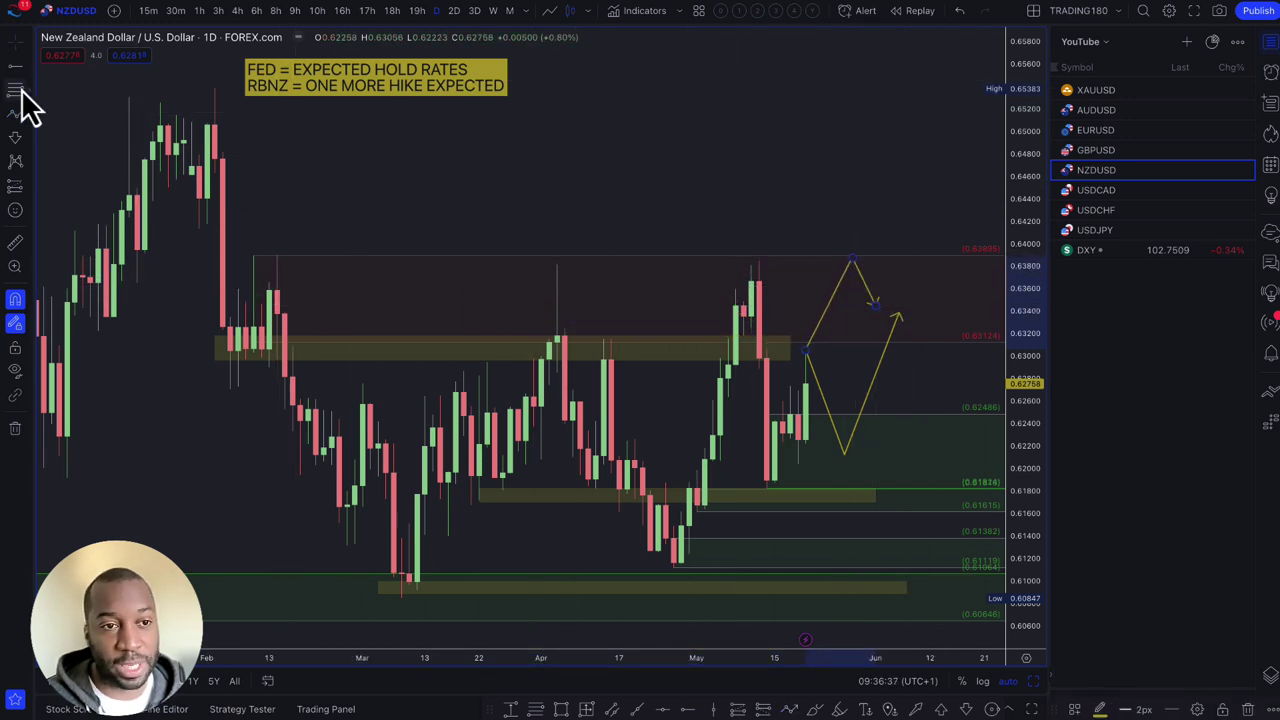
# - Mark a red NZDUSD supply zone from 0.64408 up to the early February high at 0.65383
pyautogui.click(206, 186)
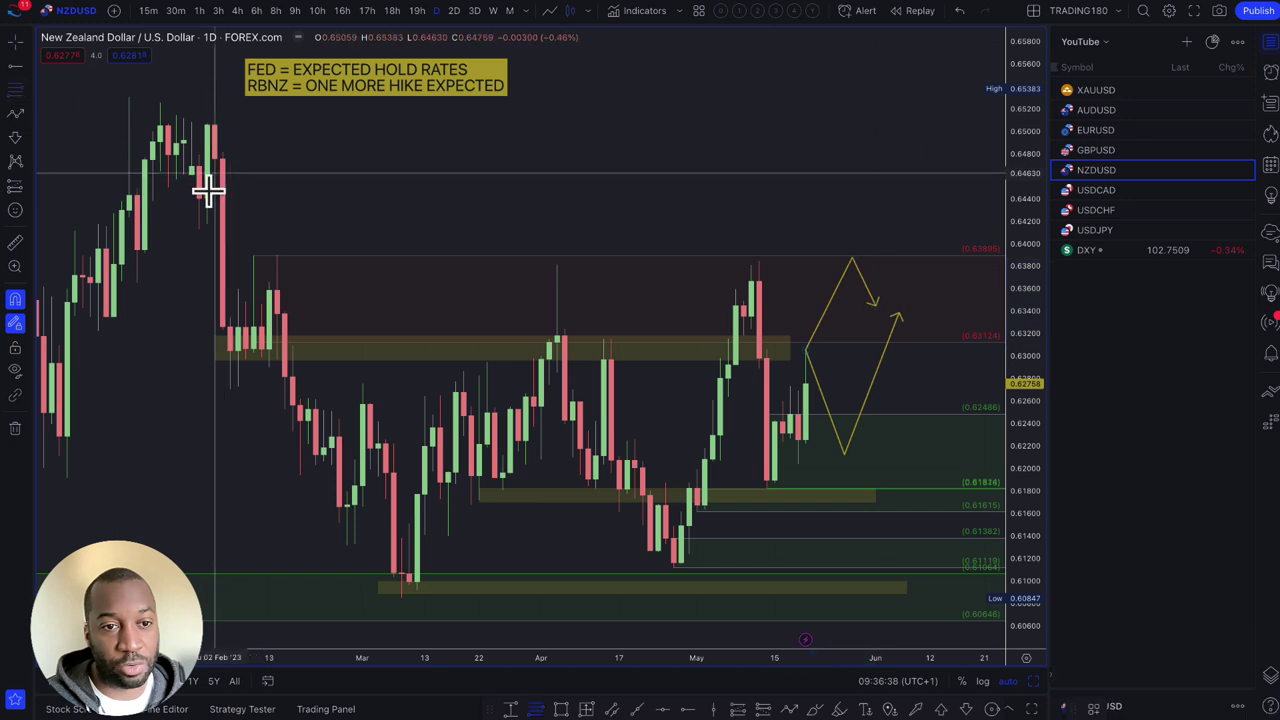
pyautogui.click(210, 89)
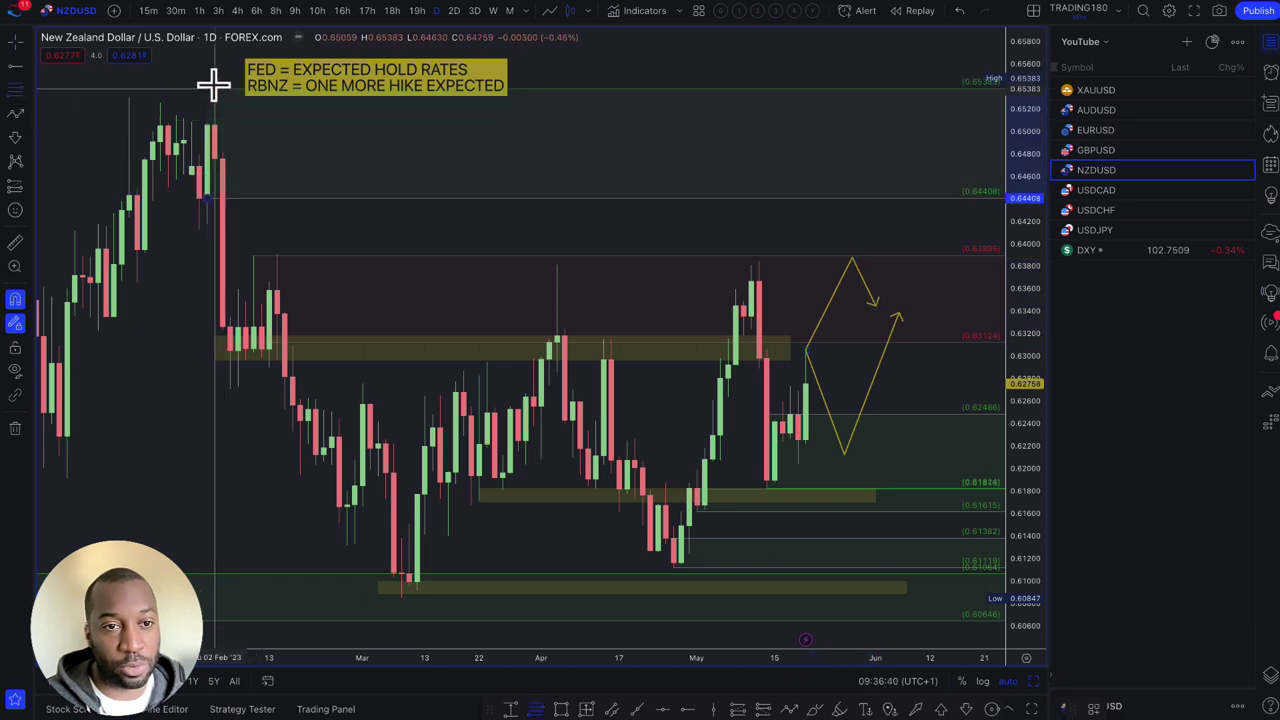
pyautogui.click(1094, 709)
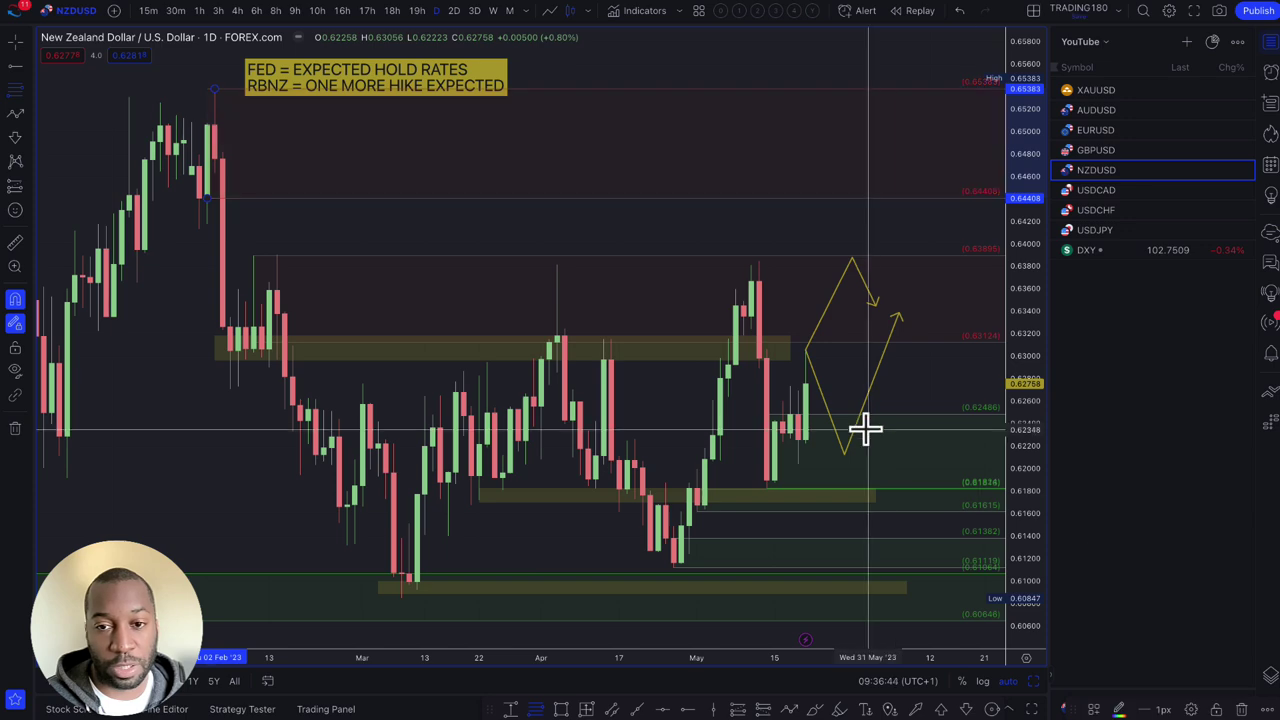
# - Raise the peak of the second NZDUSD path to about 0.6495, inside the early February supply zone
pyautogui.moveTo(851, 263); pyautogui.dragTo(846, 178)
pyautogui.scroll(-3, 845, 232)
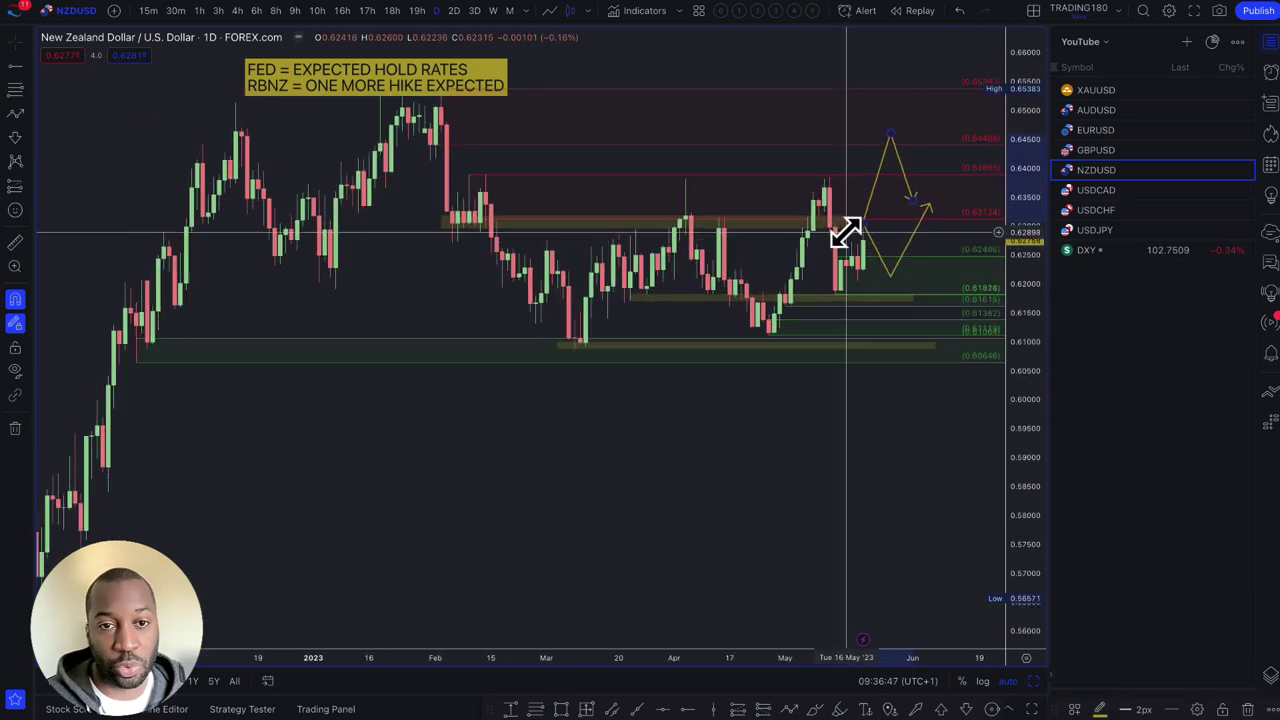
pyautogui.scroll(3, 846, 229)
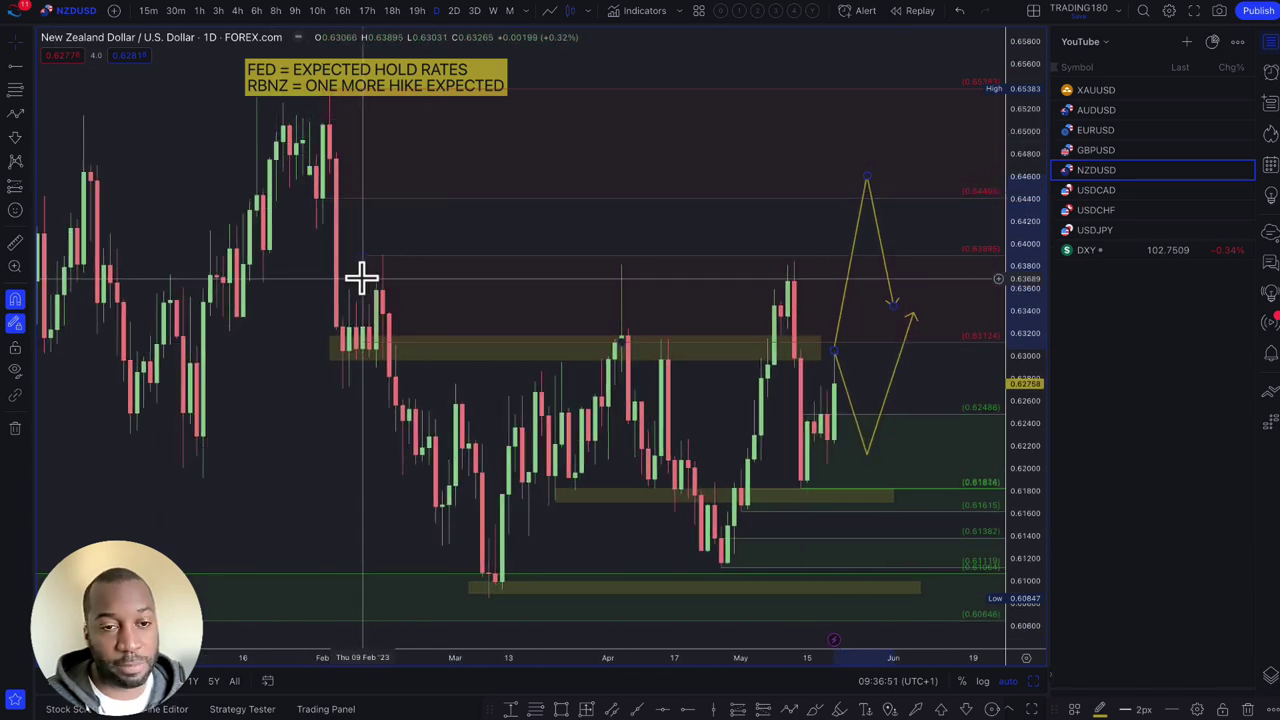
pyautogui.scroll(-1, 390, 310)
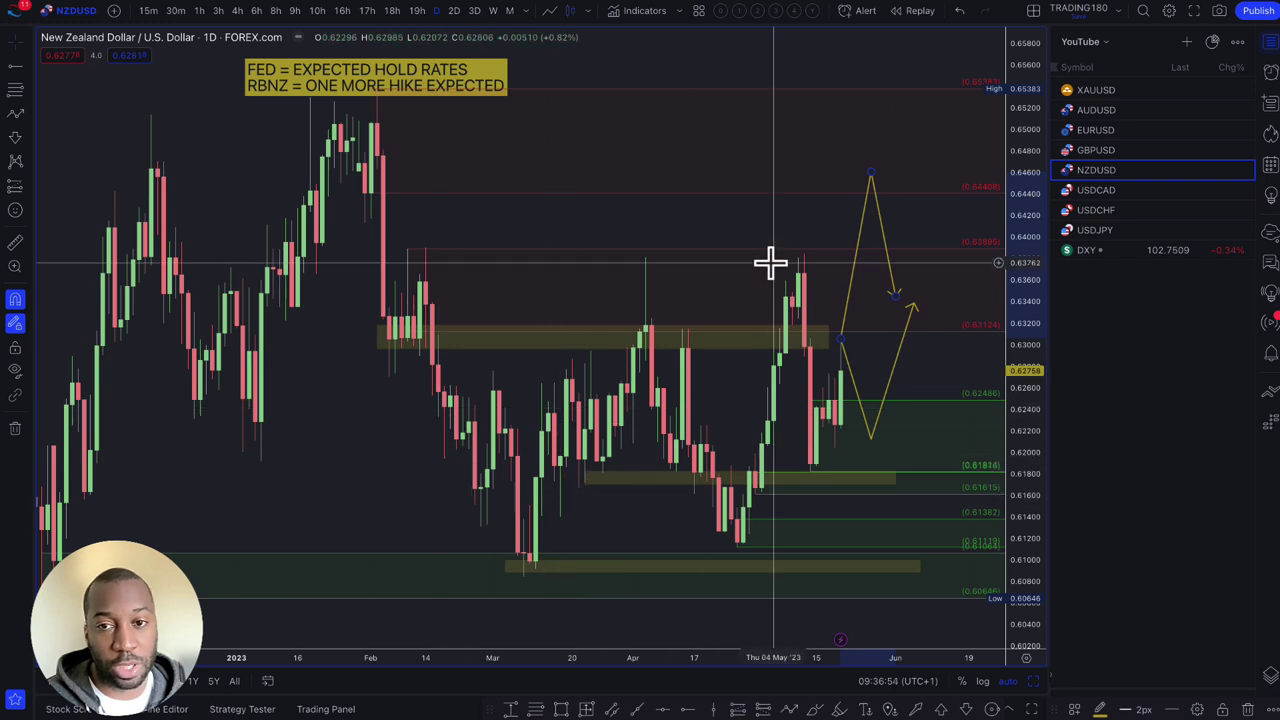
pyautogui.moveTo(872, 176); pyautogui.dragTo(872, 137)
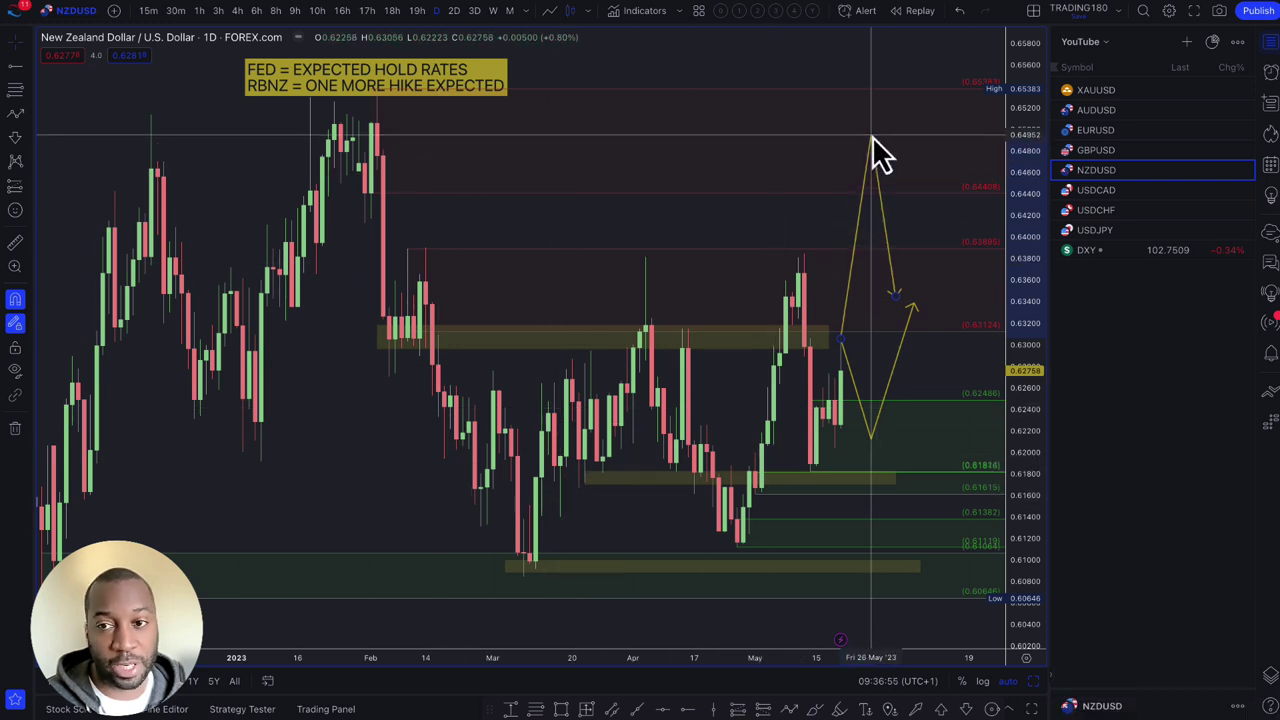
# - Select the GBPUSD chart, then read the Bloomberg articles on UK inflation at a 'Turning Point' and BofA's UK rate hike forecast
pyautogui.click(1104, 153)
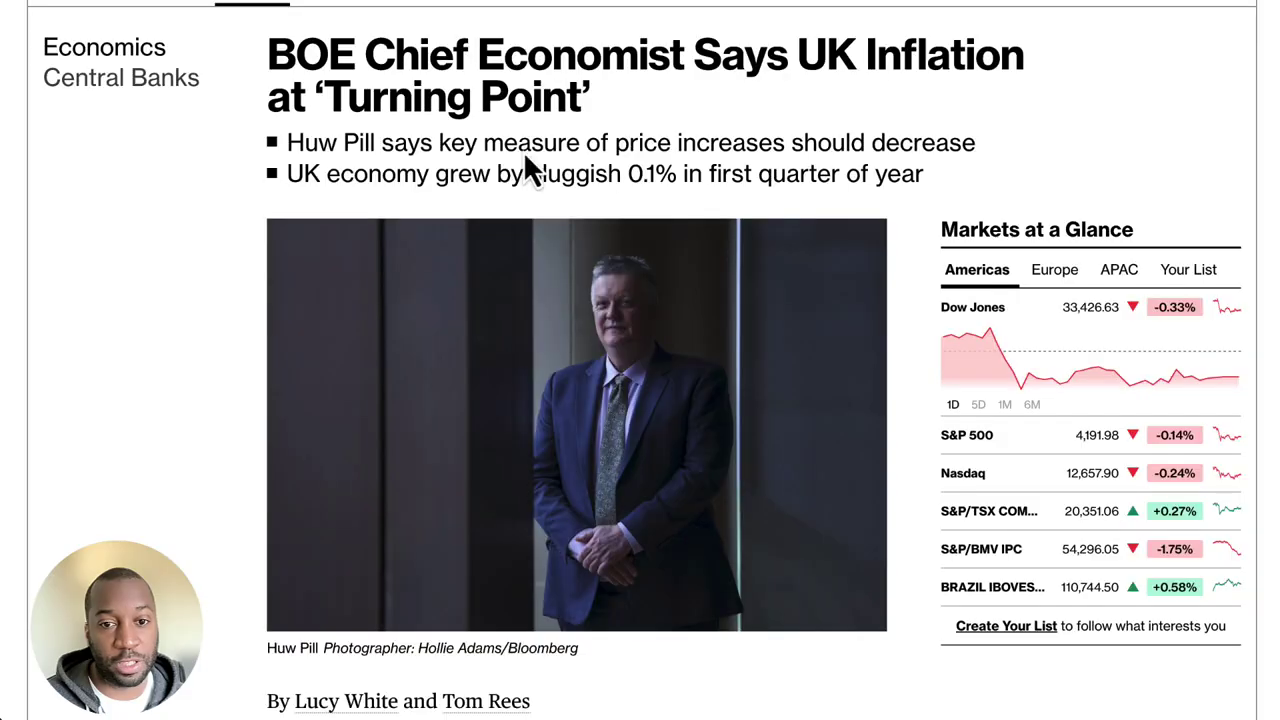
pyautogui.scroll(2, 560, 130)
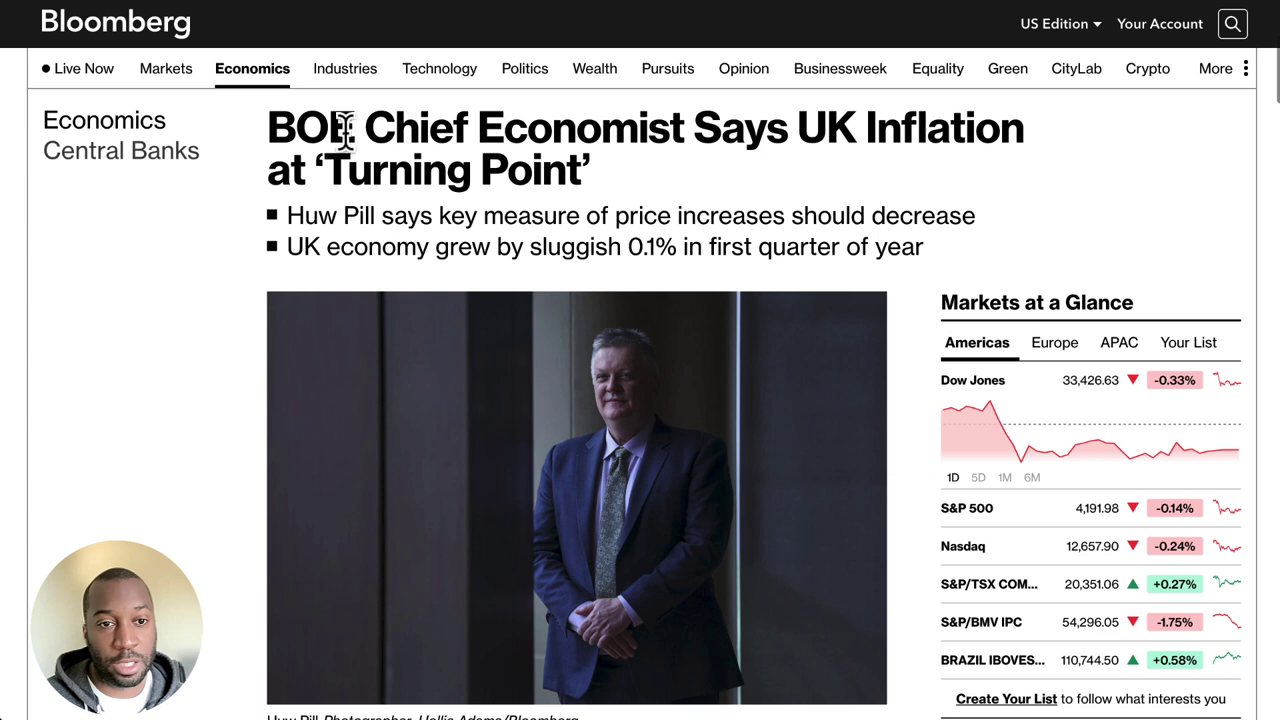
pyautogui.moveTo(272, 135); pyautogui.dragTo(555, 135)
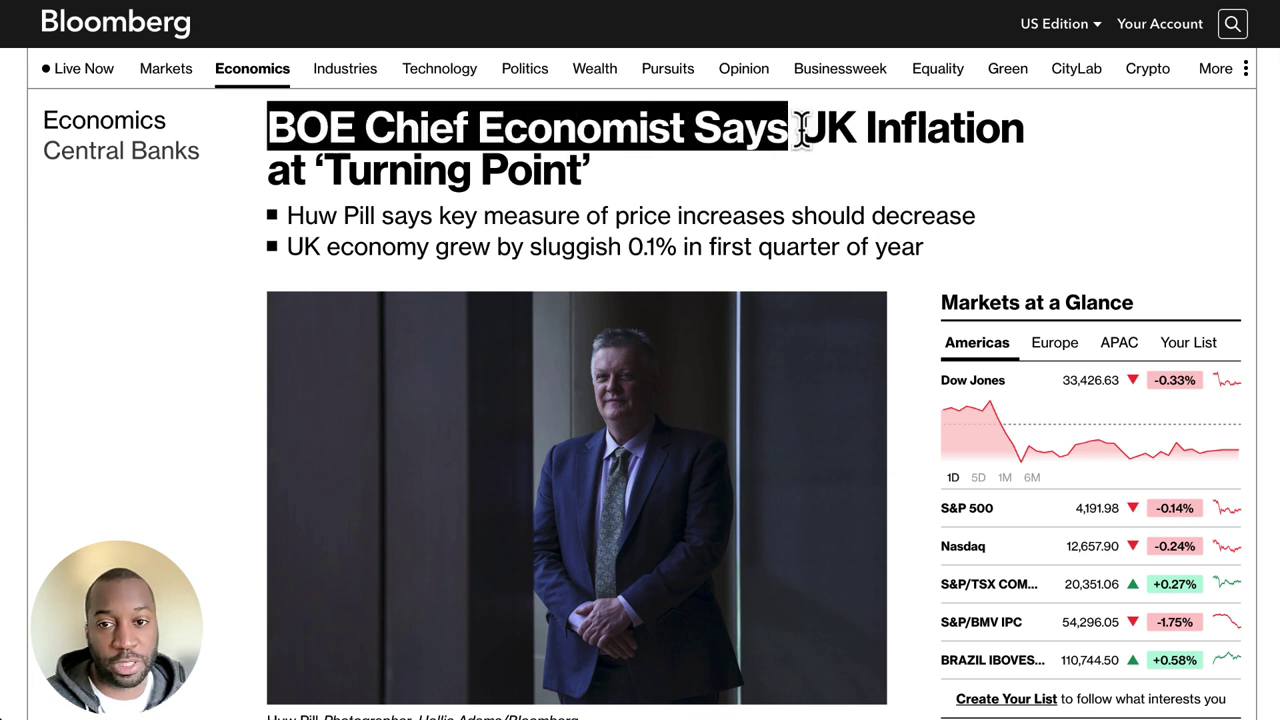
pyautogui.moveTo(800, 130); pyautogui.dragTo(576, 172)
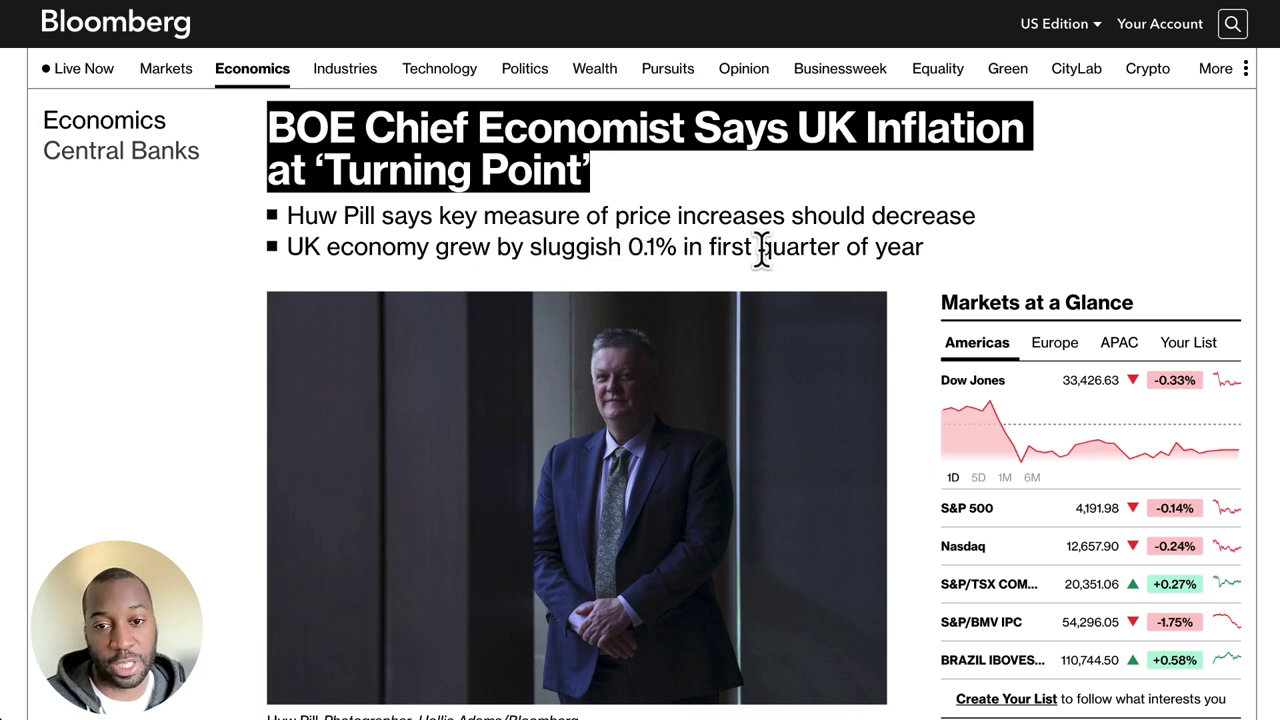
pyautogui.scroll(-5, 906, 320)
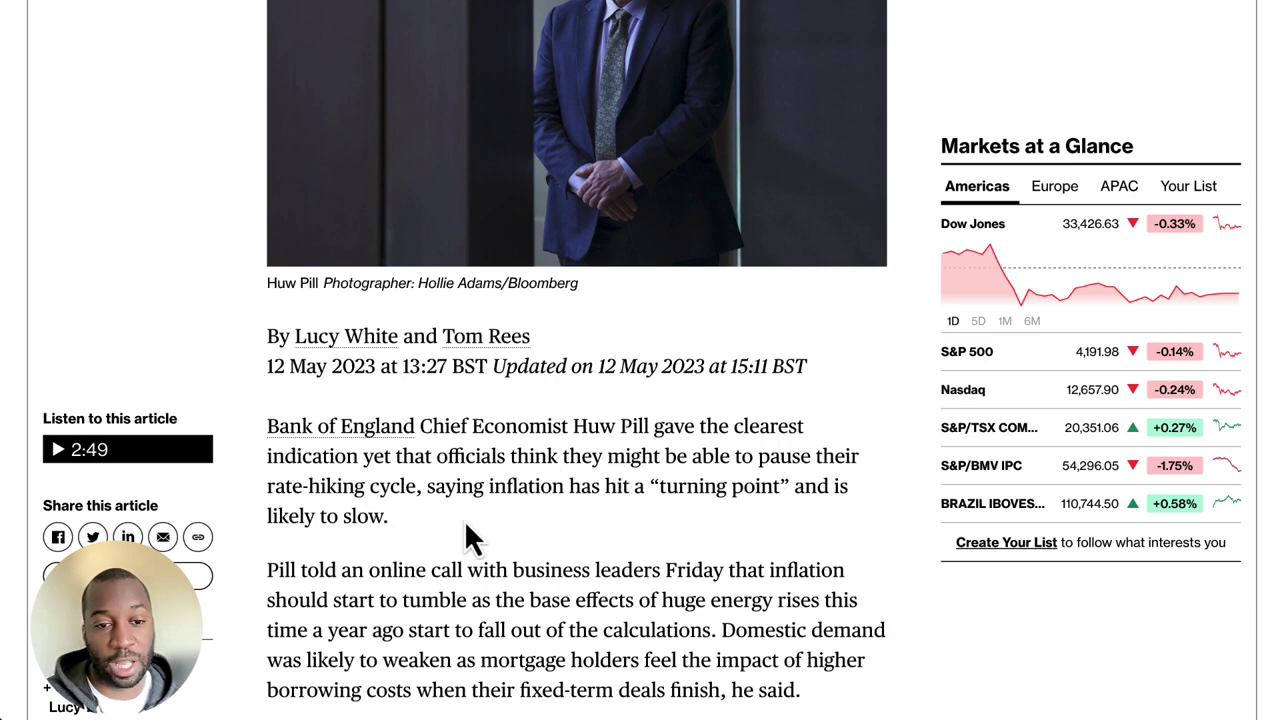
pyautogui.scroll(1, 490, 105)
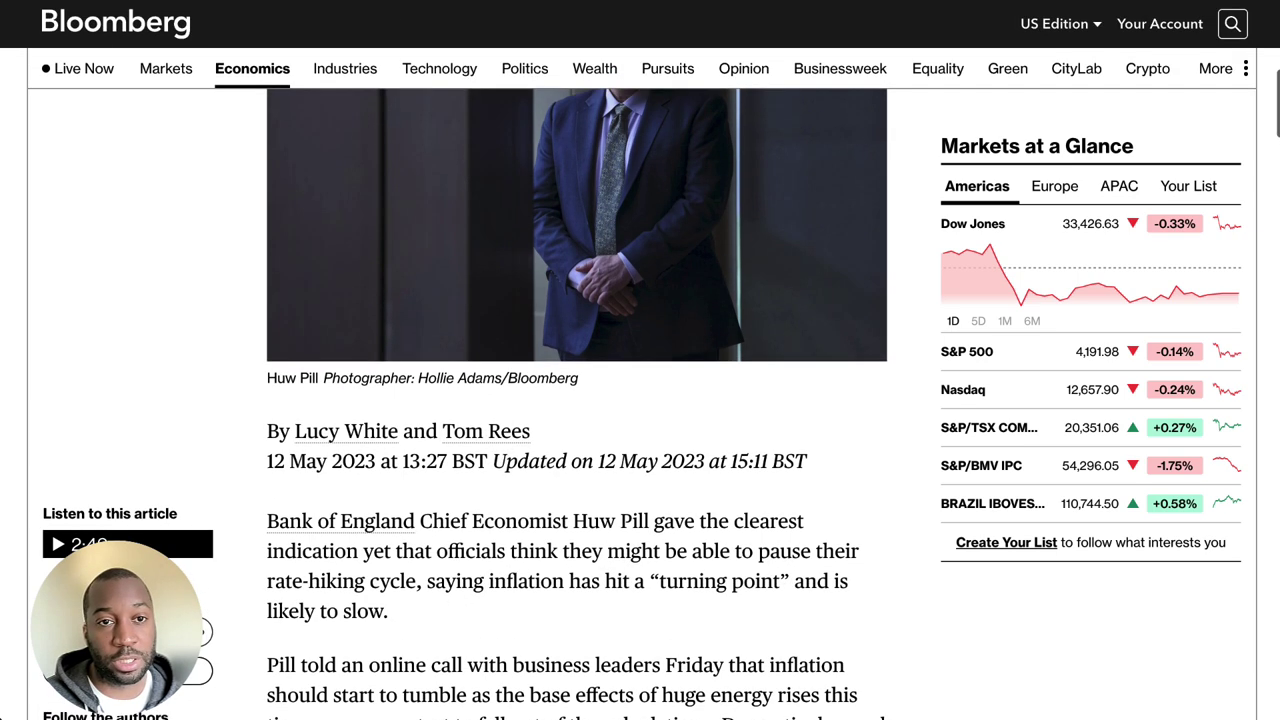
pyautogui.scroll(3, 425, 170)
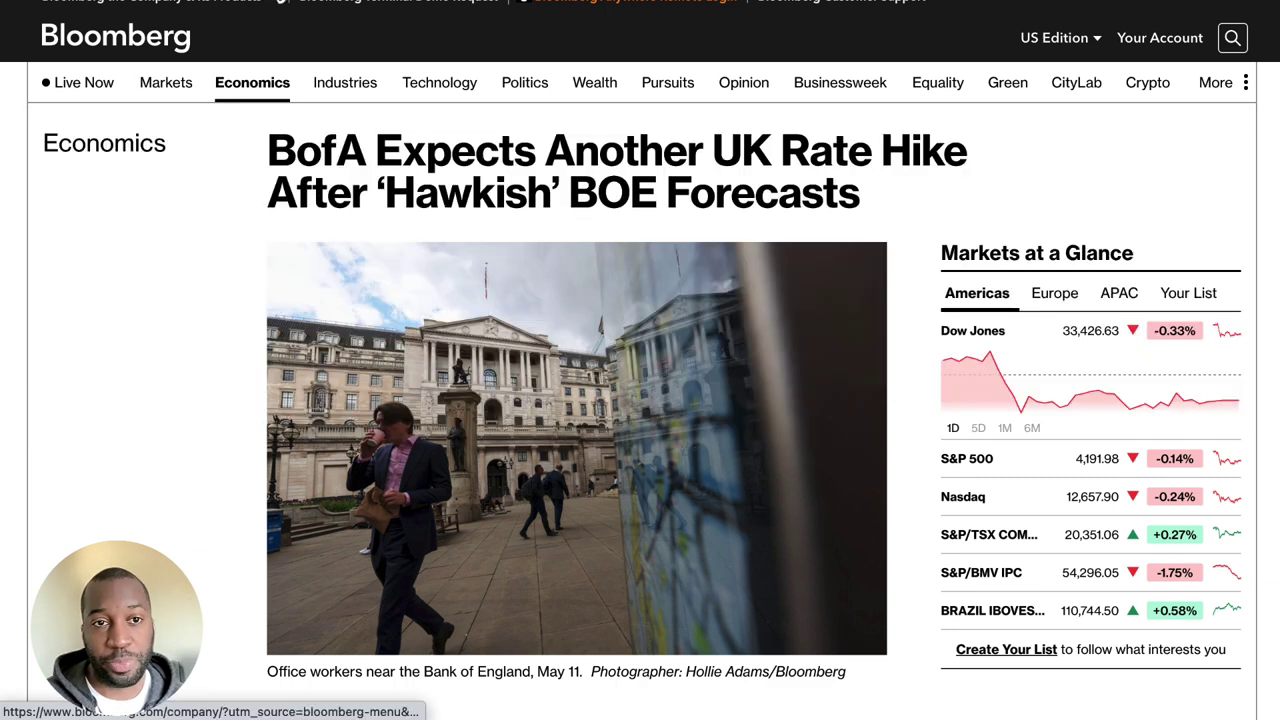
# - Return to the GBPUSD chart in TradingView and delete the old projection arrows
pyautogui.moveTo(405, 100)
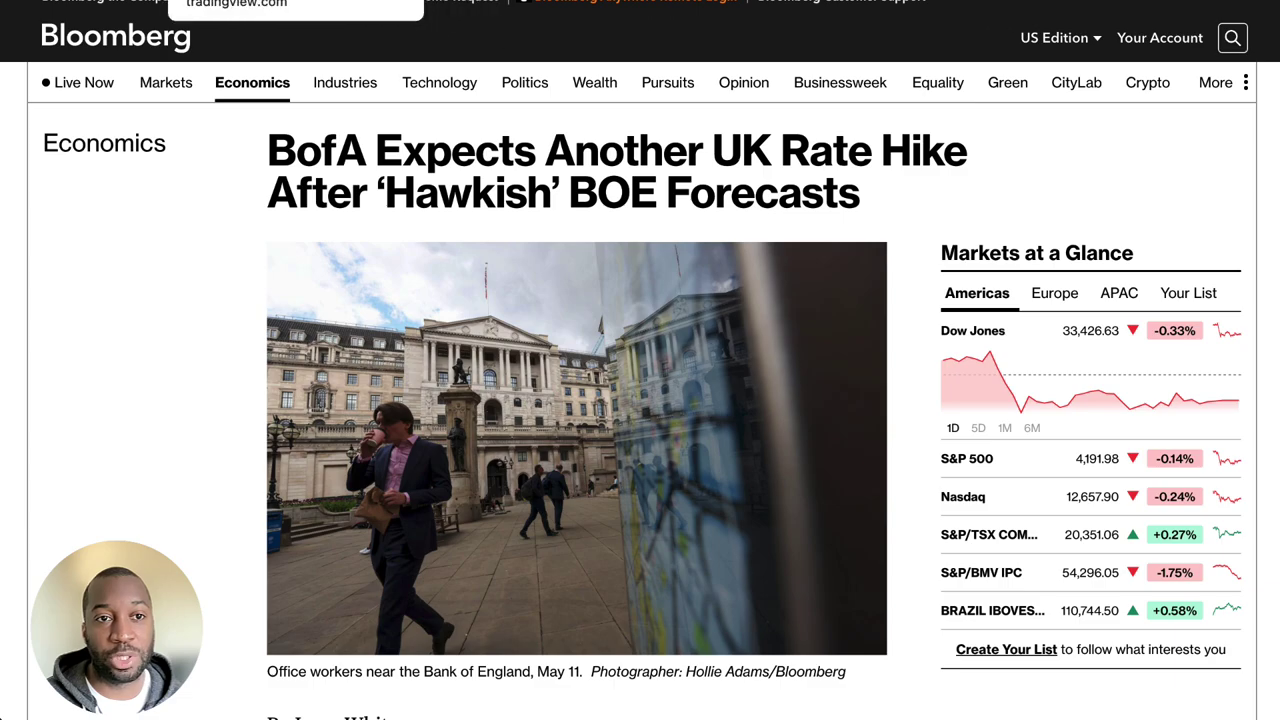
pyautogui.click(230, 0)
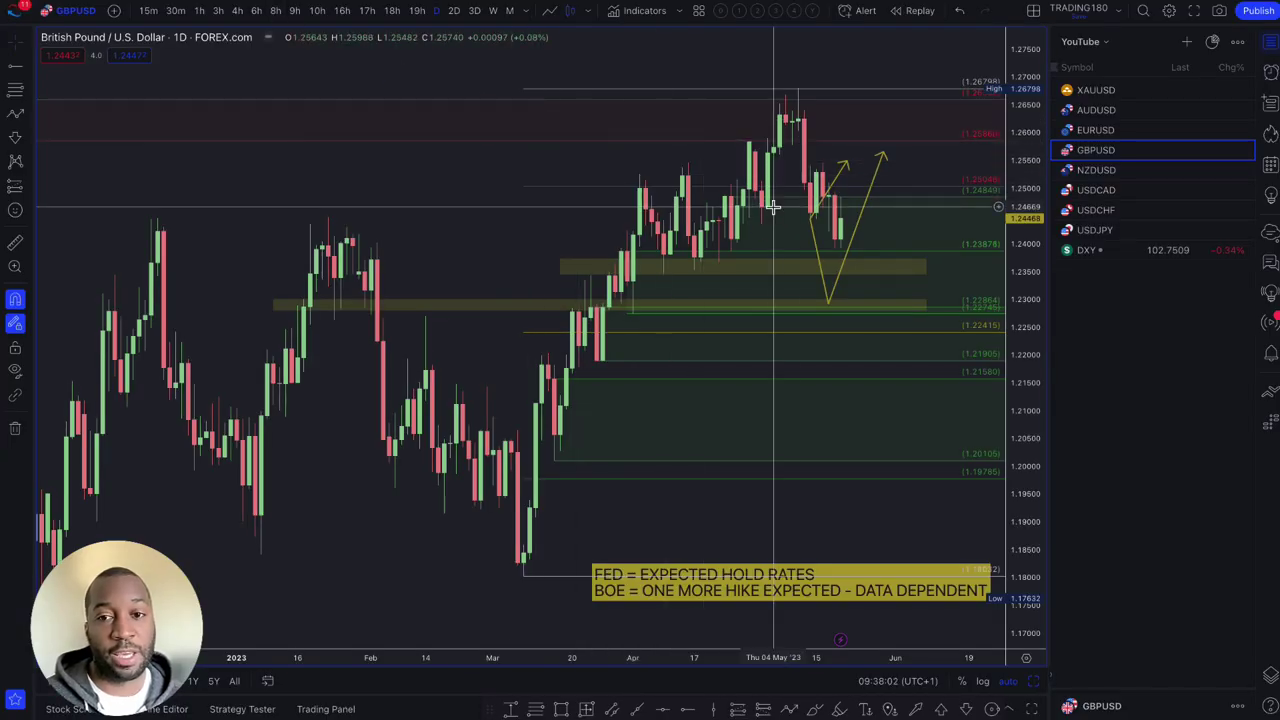
pyautogui.rightClick(880, 210)
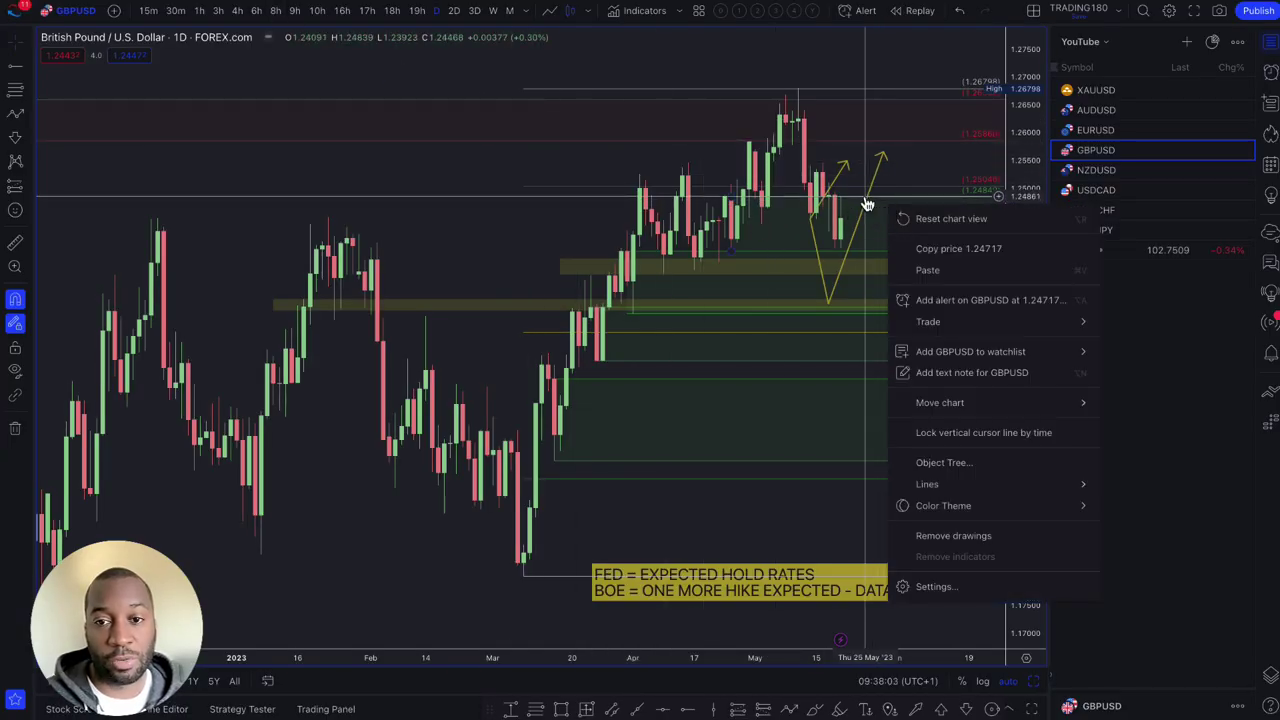
pyautogui.click(868, 210)
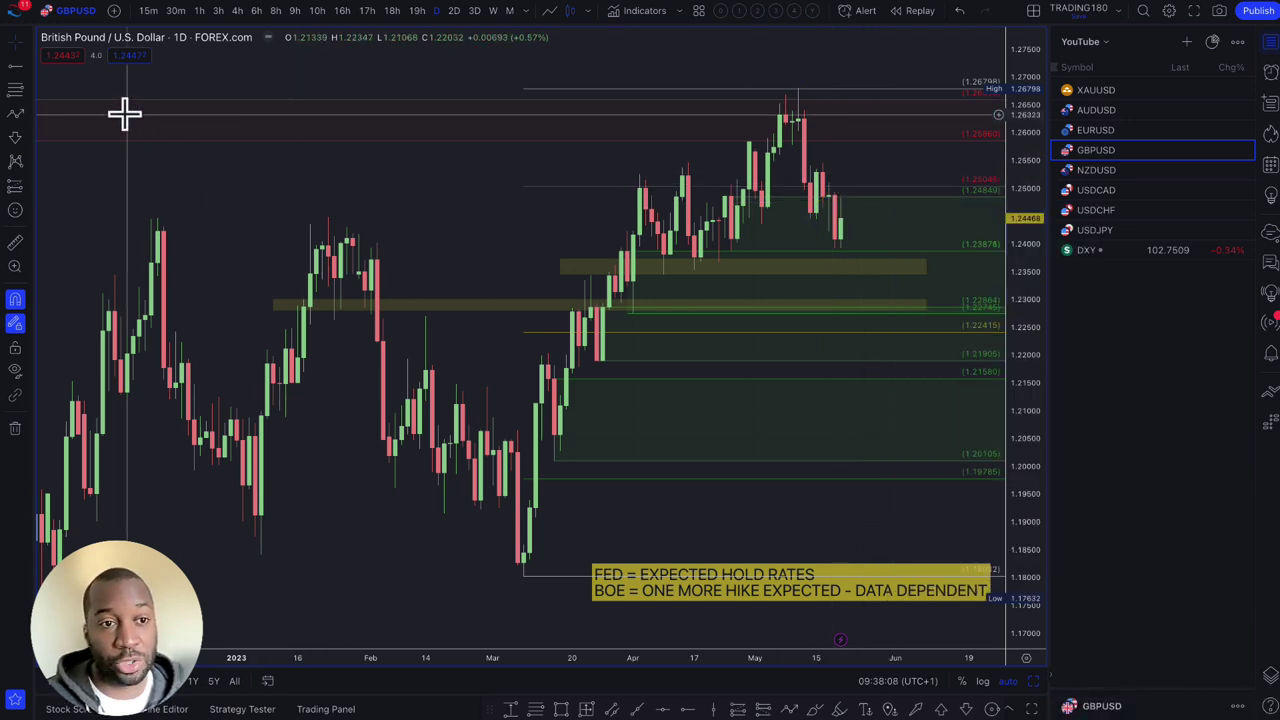
# - Draw a GBPUSD projection arrow from the latest candle at about 1.245 up to about 1.2575
pyautogui.click(15, 113)
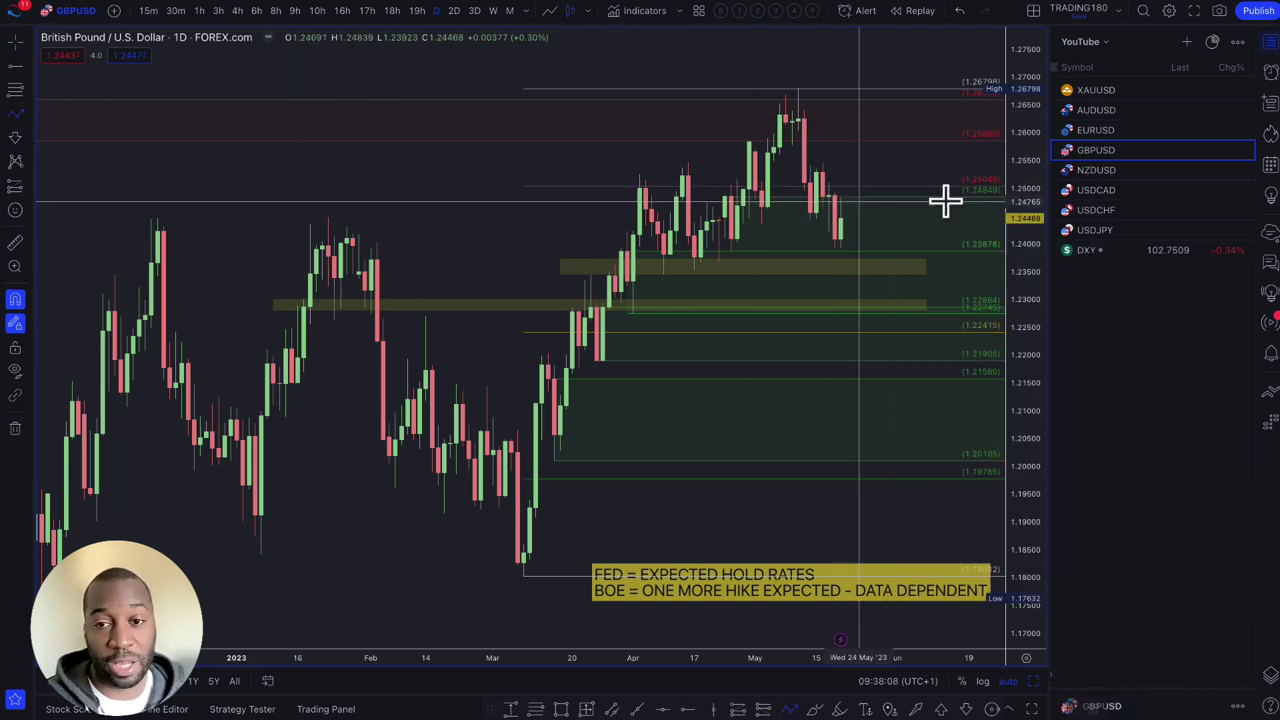
pyautogui.click(855, 198)
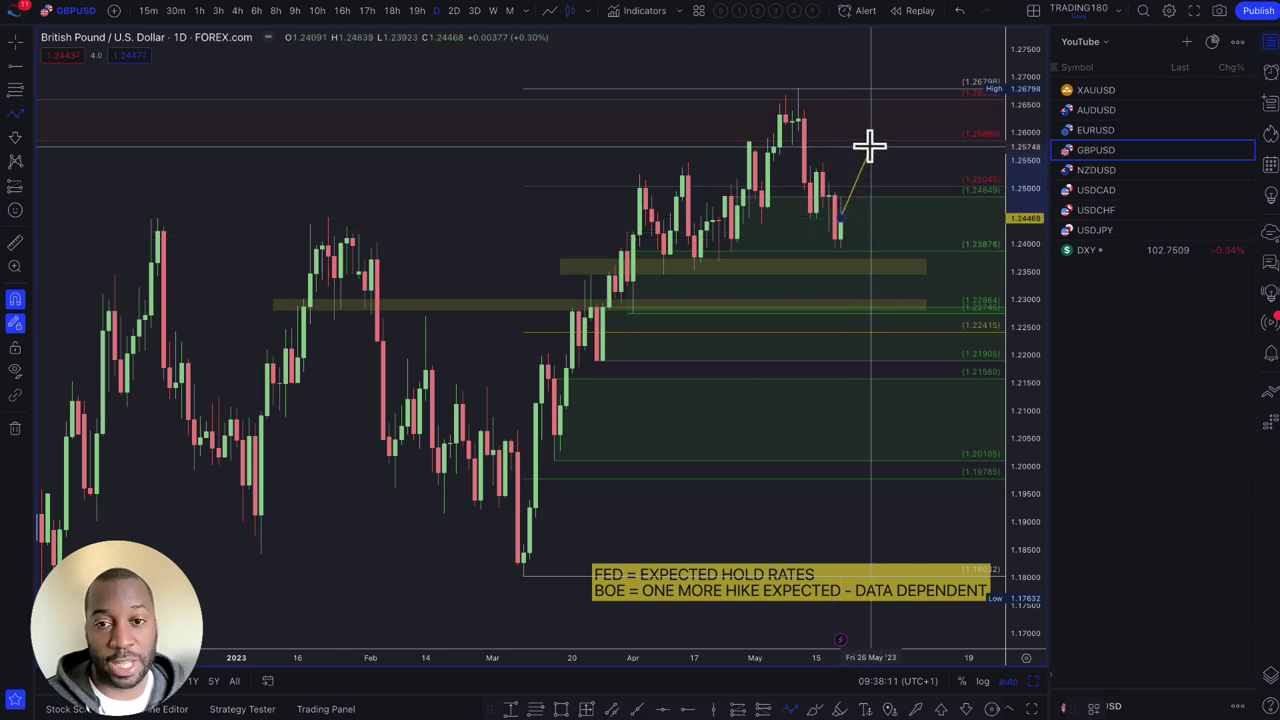
pyautogui.click(869, 147)
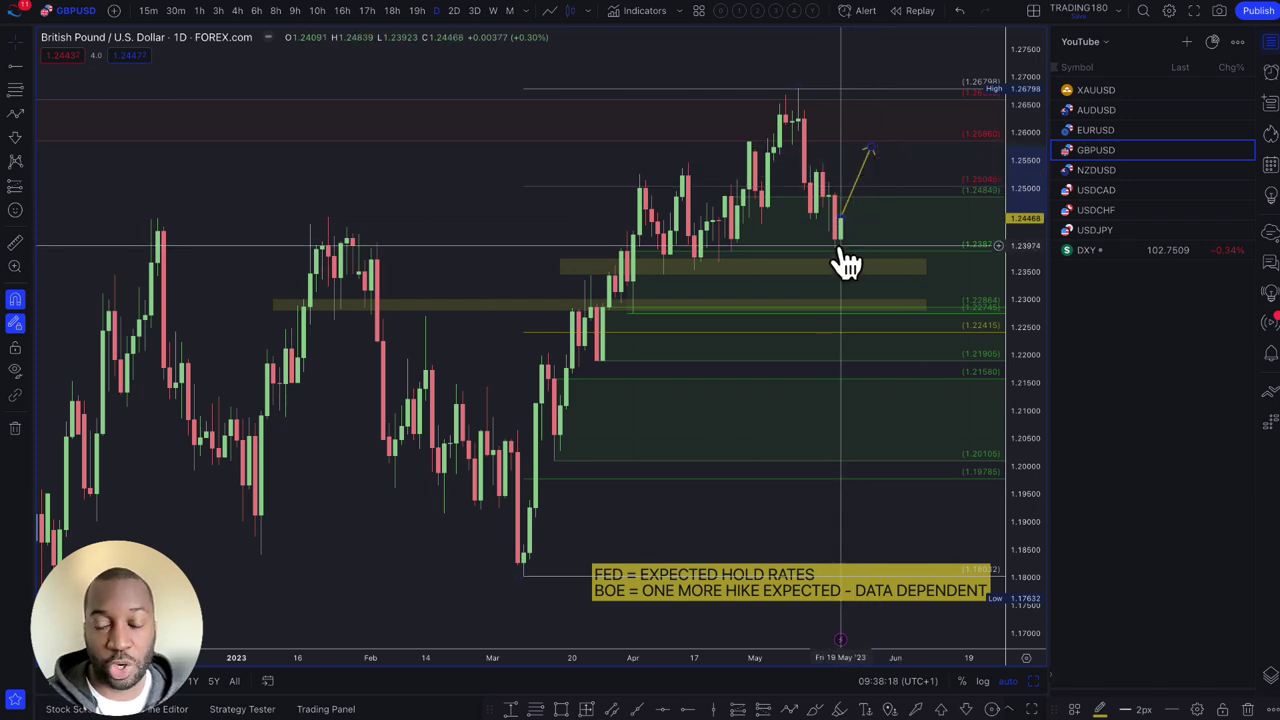
# - Draw a second GBPUSD path from the latest candle at about 1.241 down to about 1.228 and up to about 1.248
pyautogui.scroll(1, 838, 244)
pyautogui.scroll(2, 838, 244)
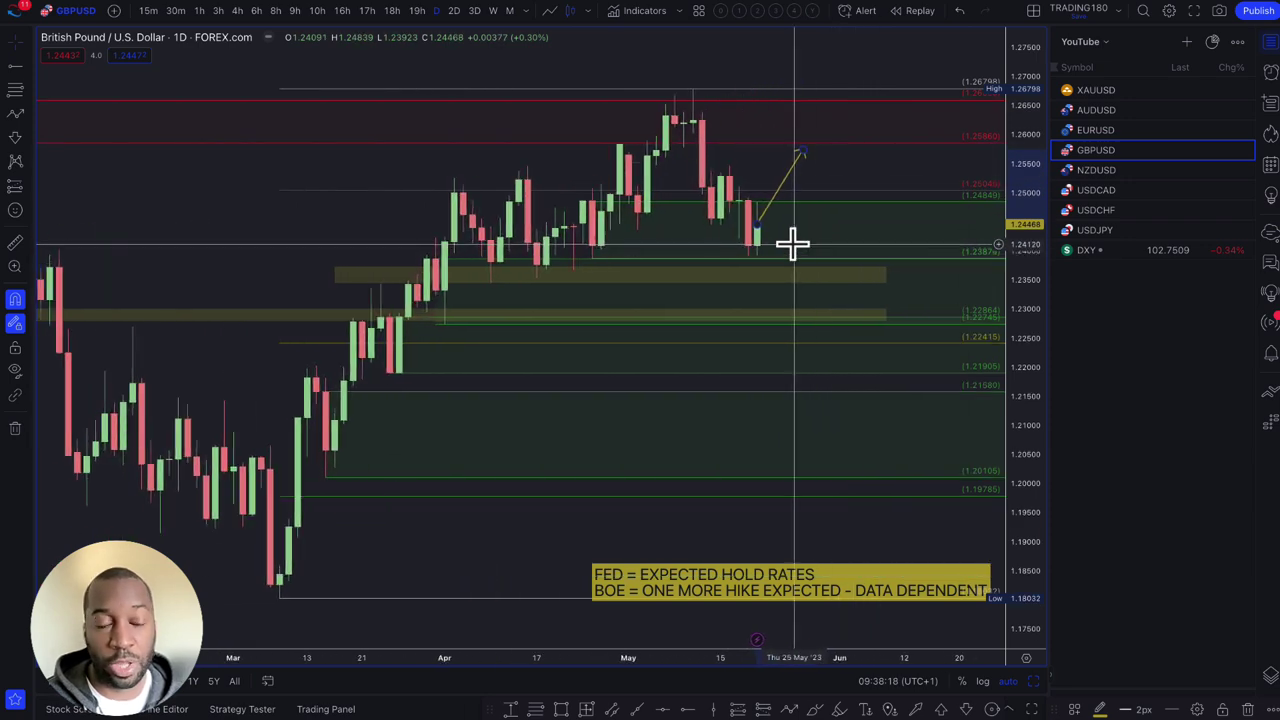
pyautogui.click(16, 136)
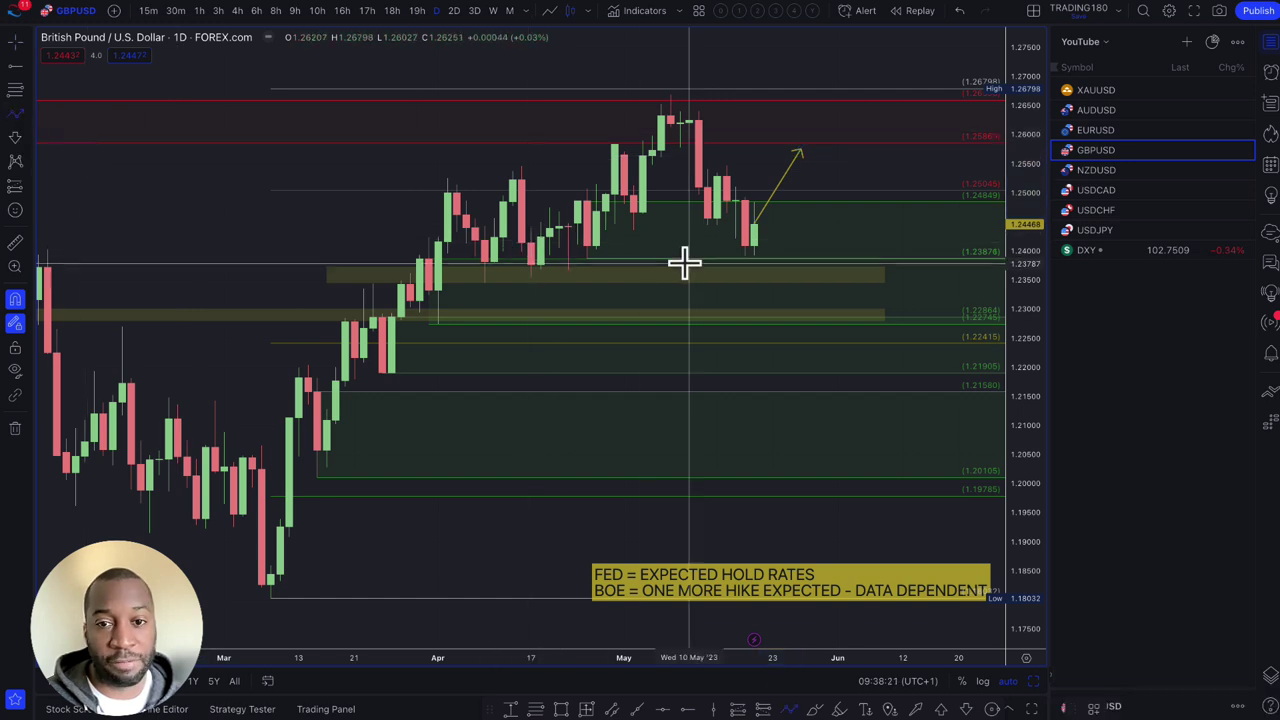
pyautogui.click(754, 245)
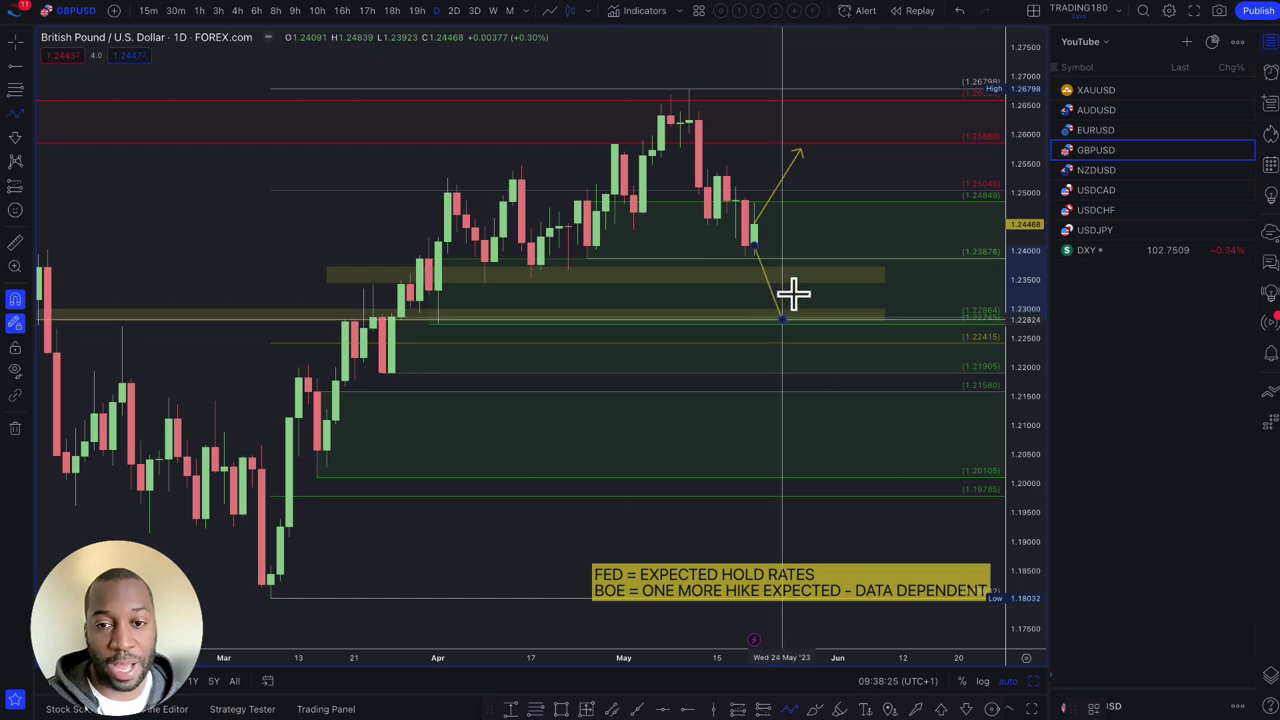
pyautogui.doubleClick(836, 205)
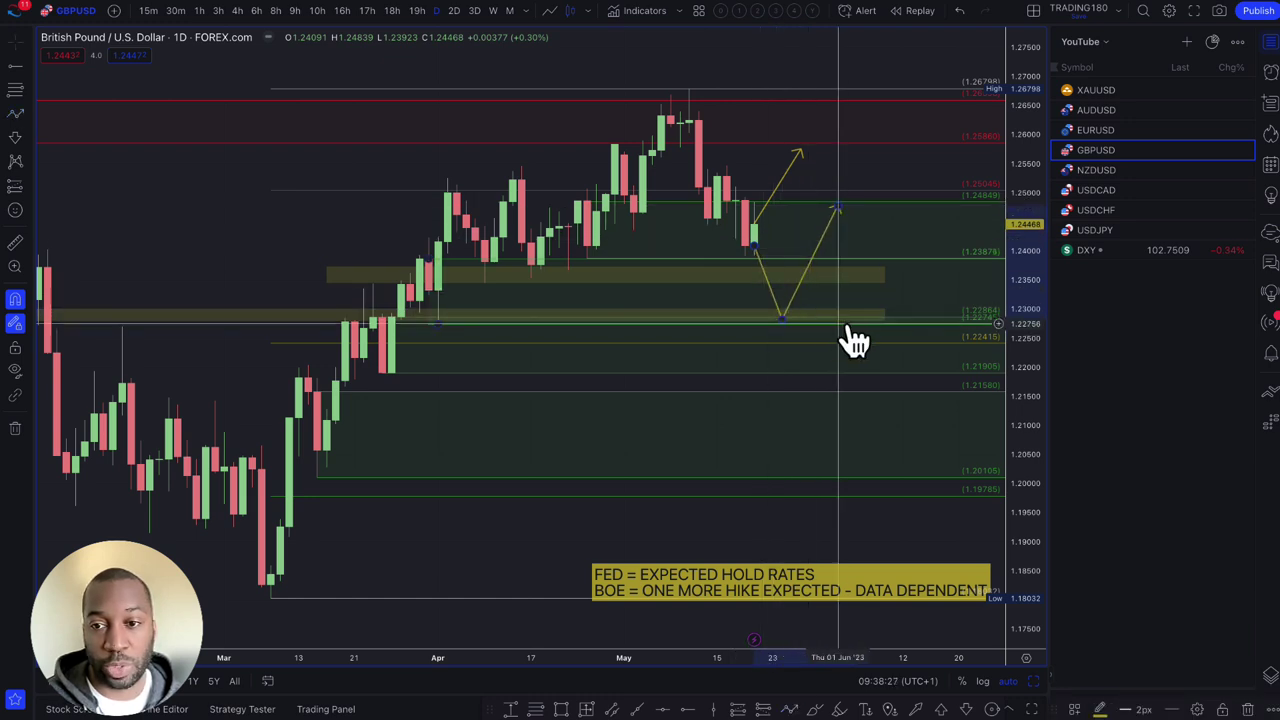
# - Replace the old GBPUSD supply zone with new zones from 1.26207 to 1.26798 and from 1.24865 to 1.25466
pyautogui.rightClick(805, 293)
pyautogui.scroll(-3, 771, 271)
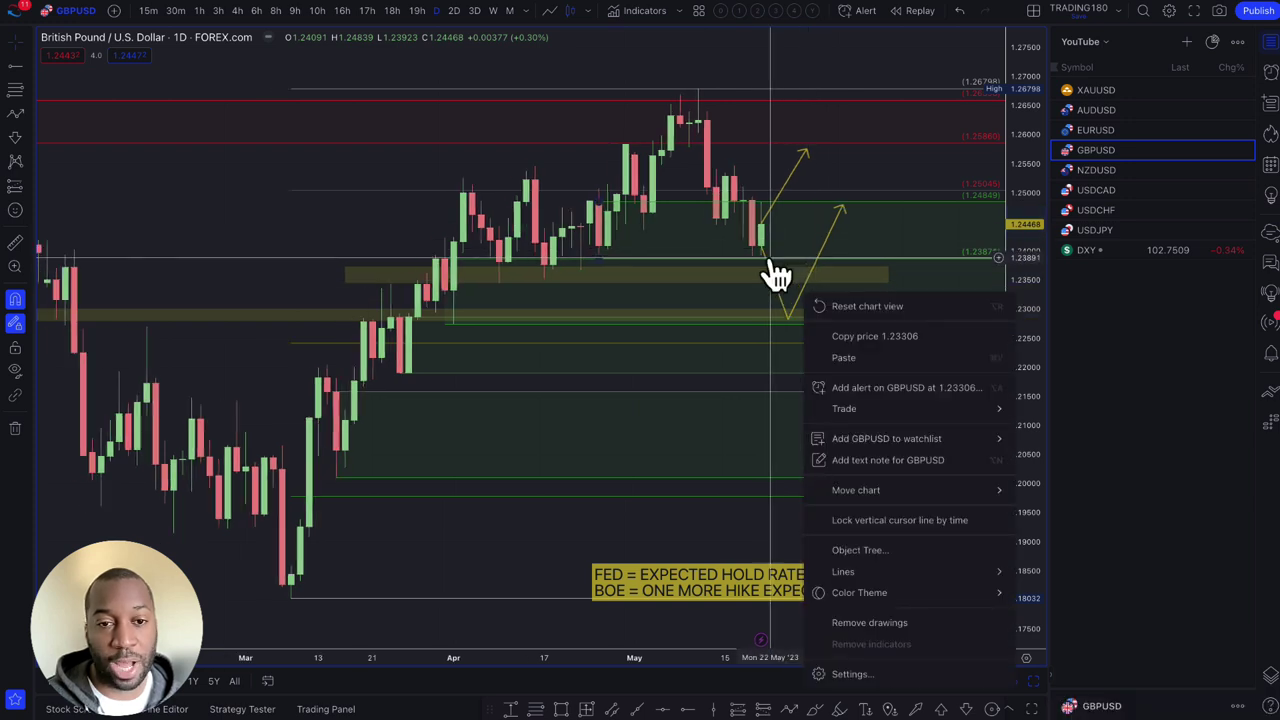
pyautogui.click(771, 277)
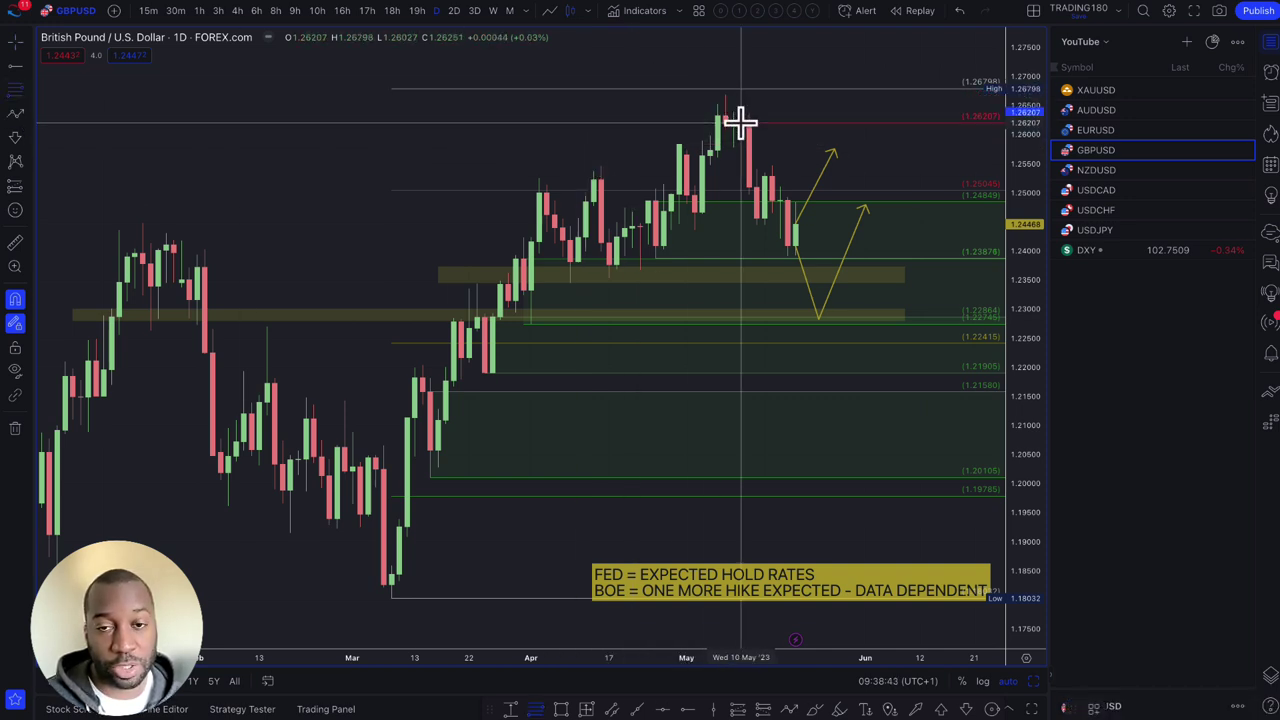
pyautogui.moveTo(740, 122); pyautogui.dragTo(743, 92)
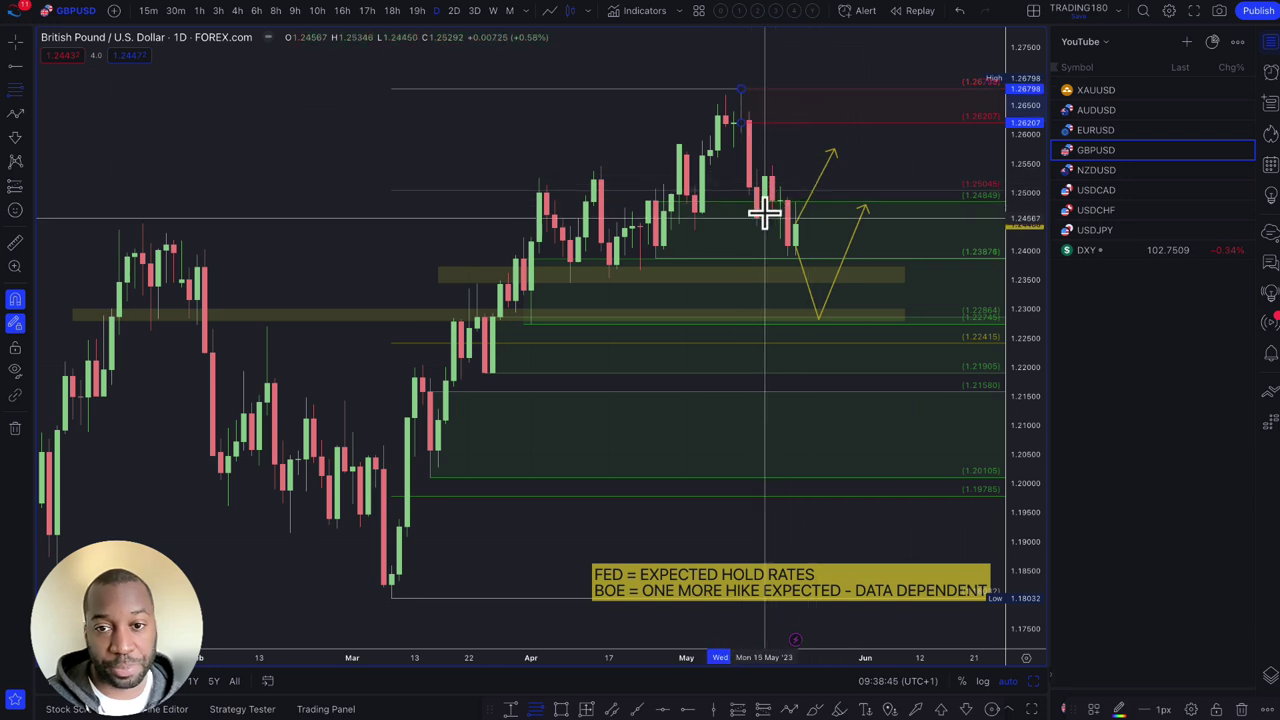
pyautogui.moveTo(779, 200); pyautogui.dragTo(774, 166)
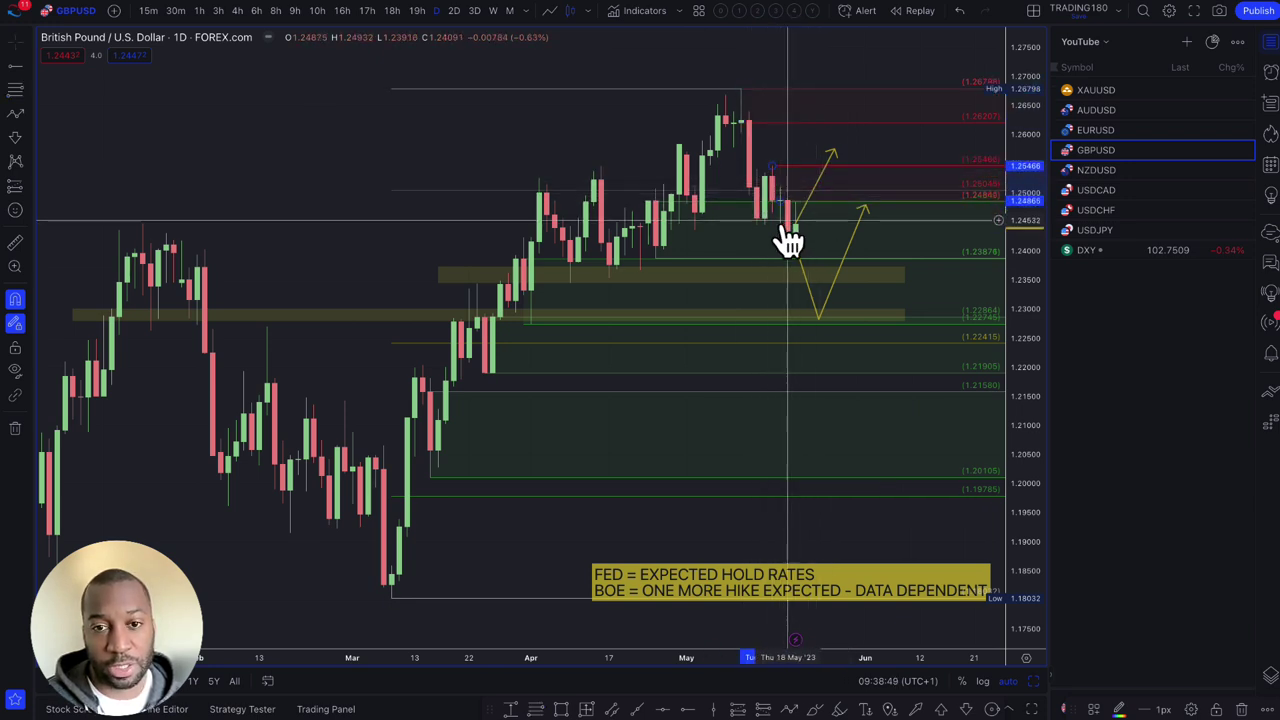
# - Lower the upper edge of the 1.23876 demand zone to 1.24428 and shorten the upward projection arrow to about 1.2528
pyautogui.rightClick(722, 220)
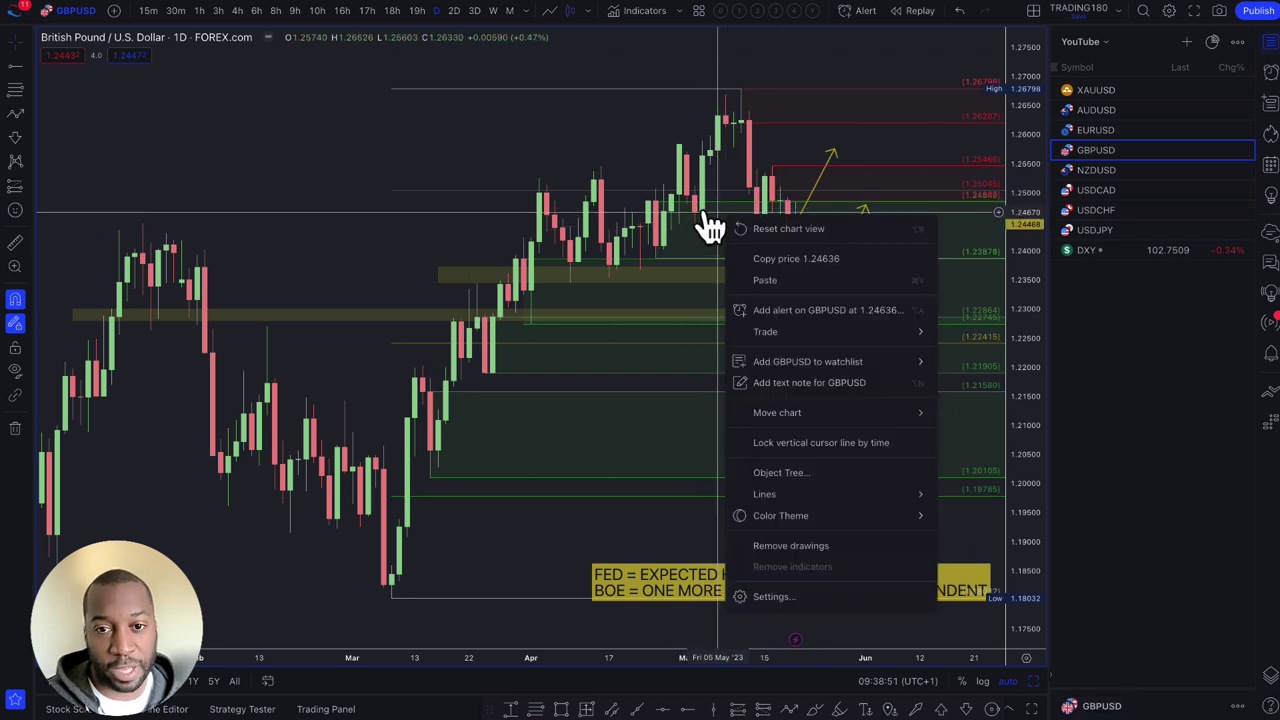
pyautogui.click(656, 228)
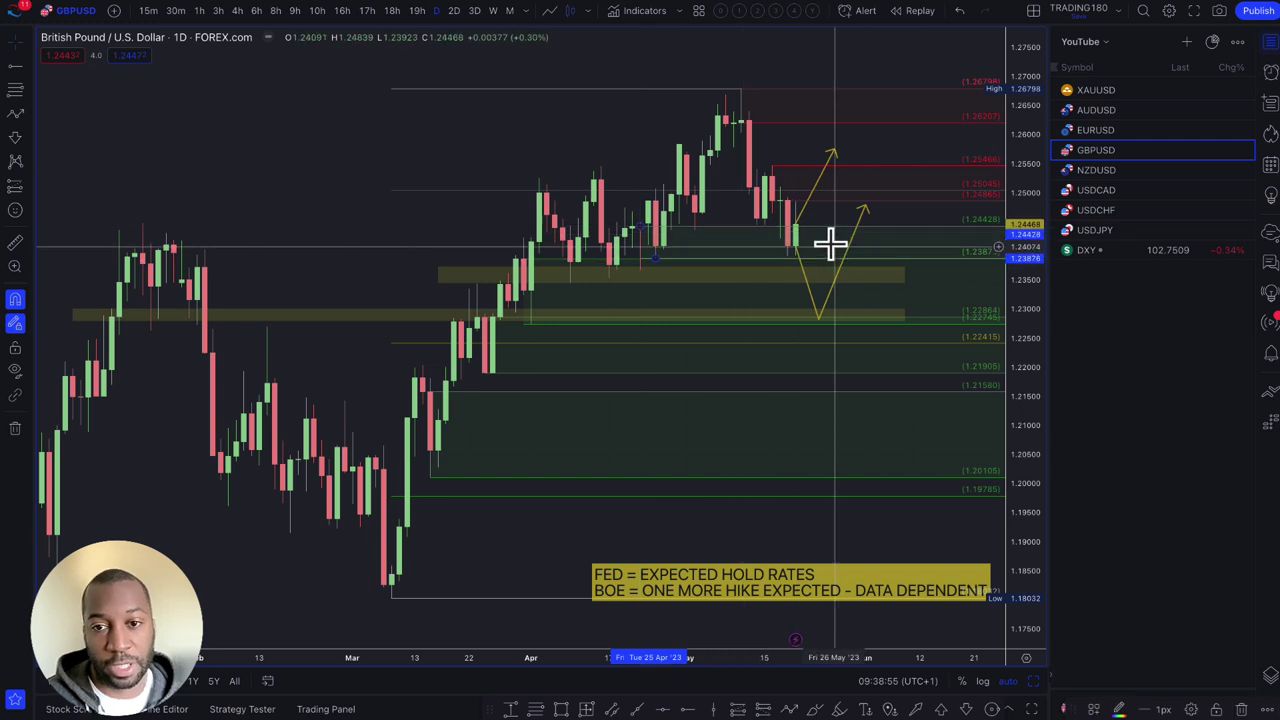
pyautogui.scroll(3, 857, 252)
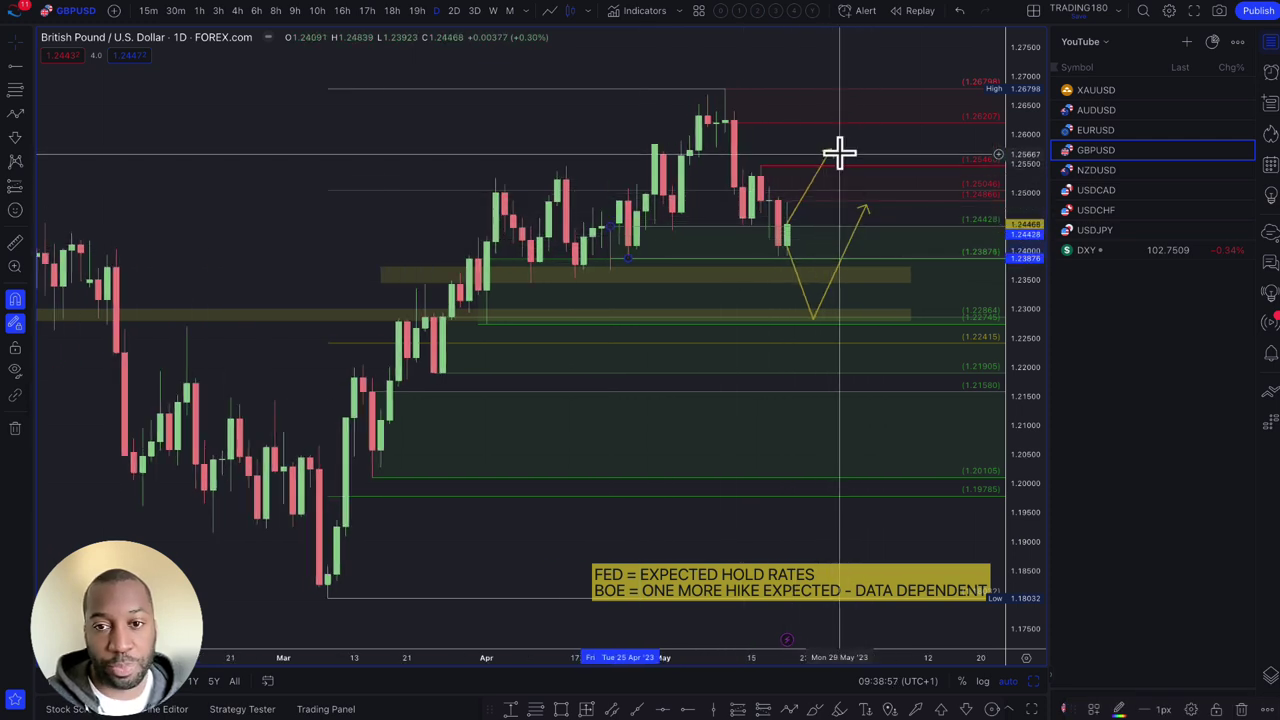
pyautogui.click(811, 178)
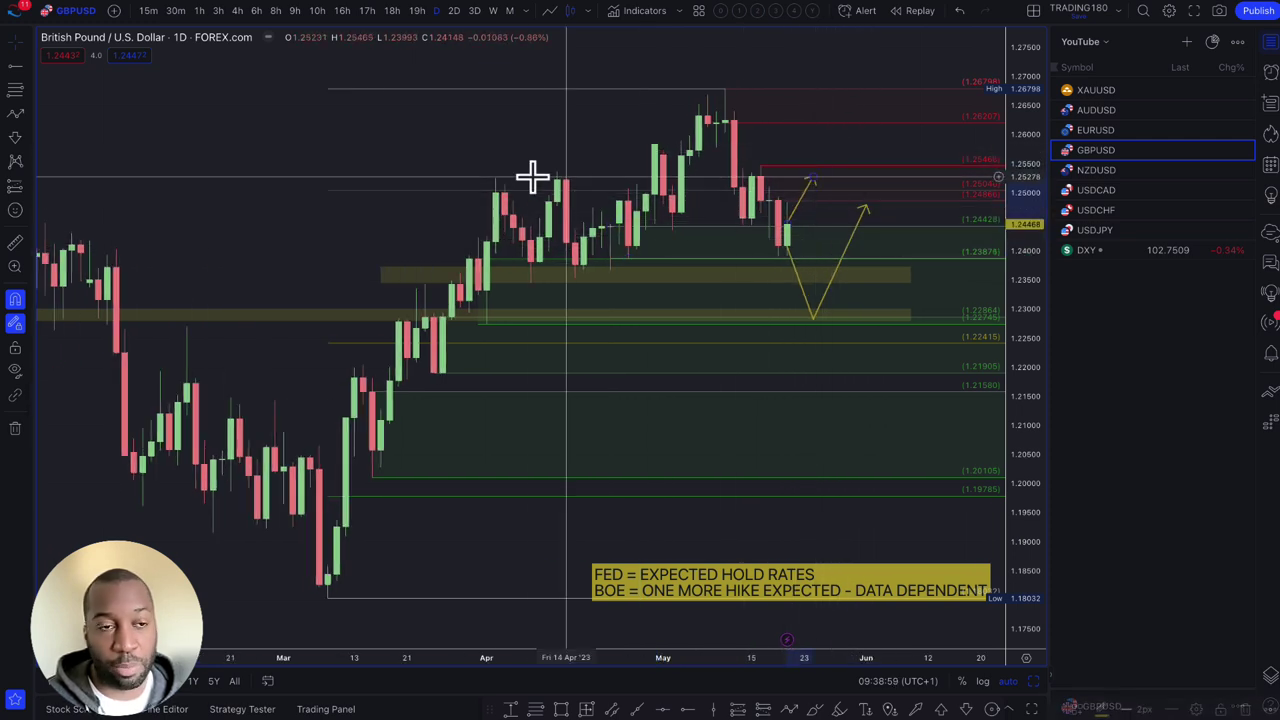
# - Draw two downward GBPUSD arrows, one from about 1.2525 to 1.245 and one from about 1.265 to 1.2564
pyautogui.click(15, 114)
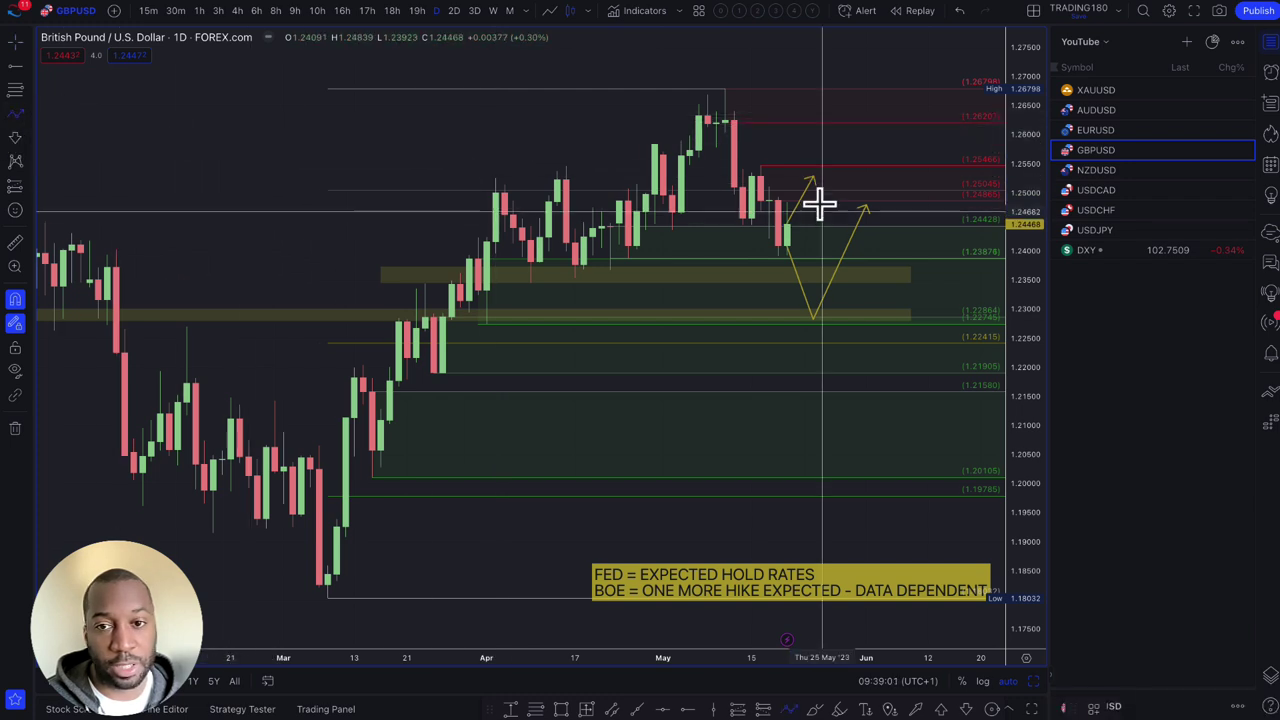
pyautogui.click(818, 180)
pyautogui.click(838, 217)
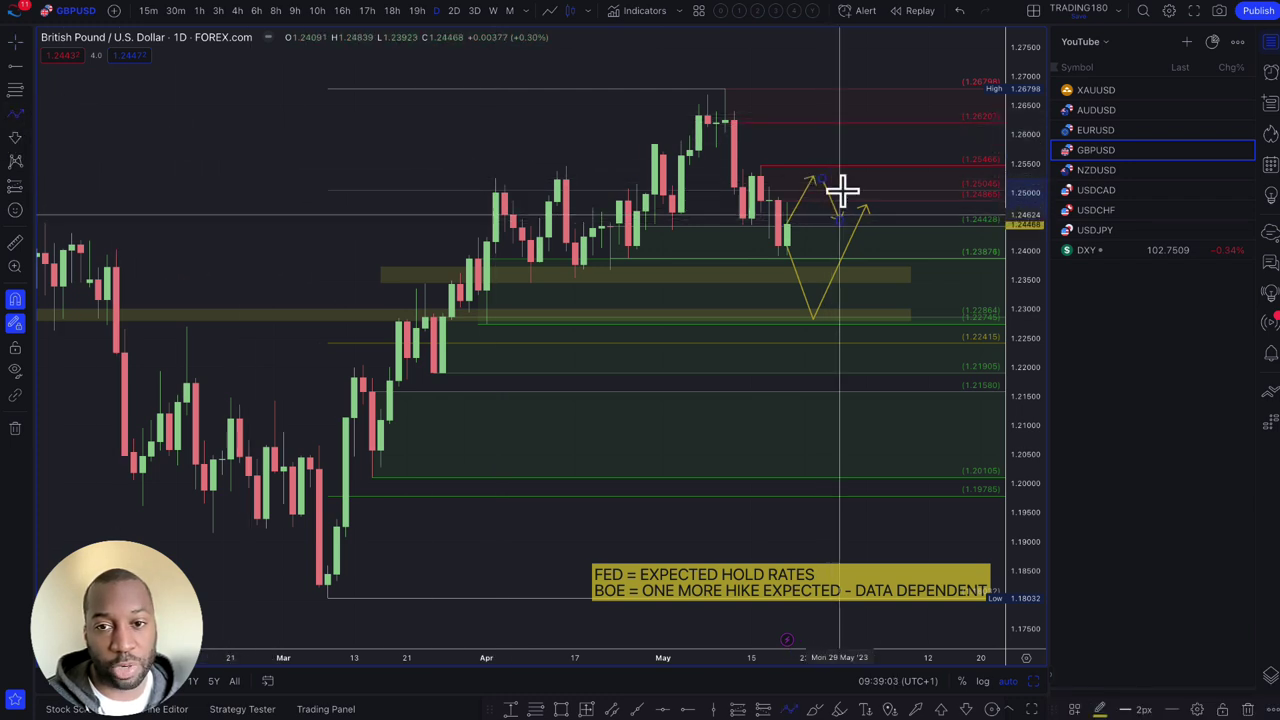
pyautogui.click(830, 104)
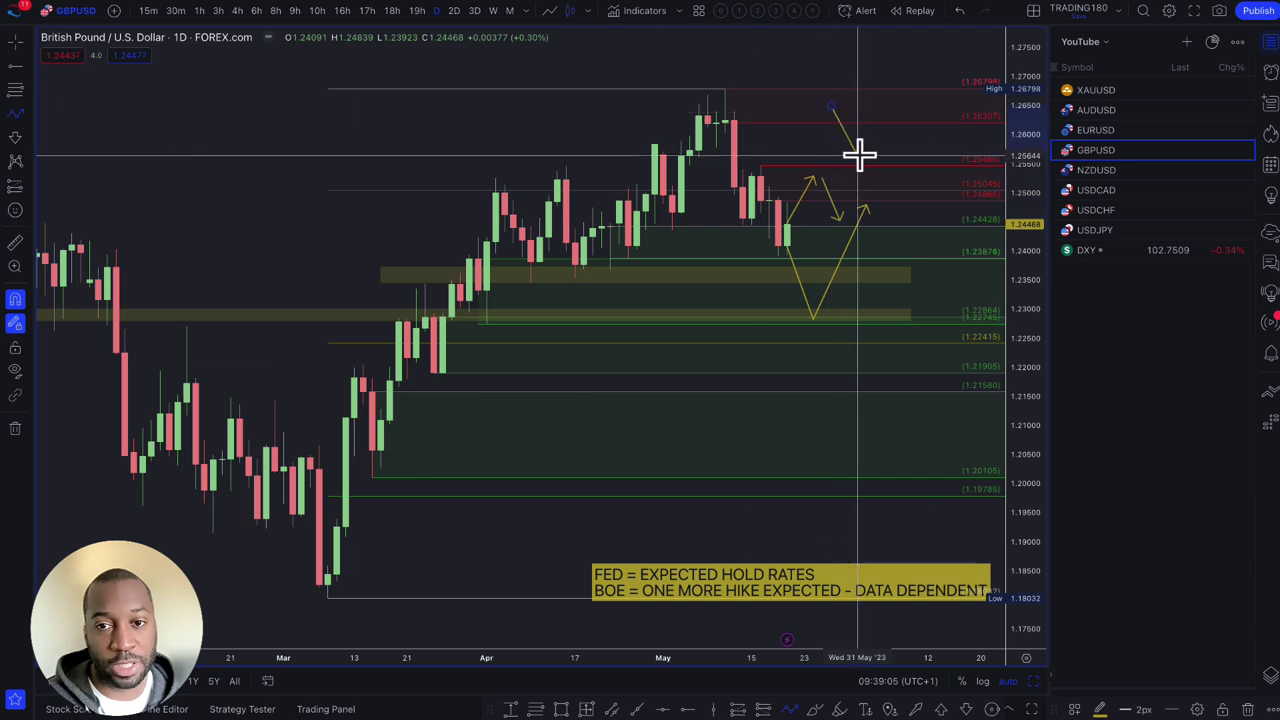
pyautogui.click(858, 155)
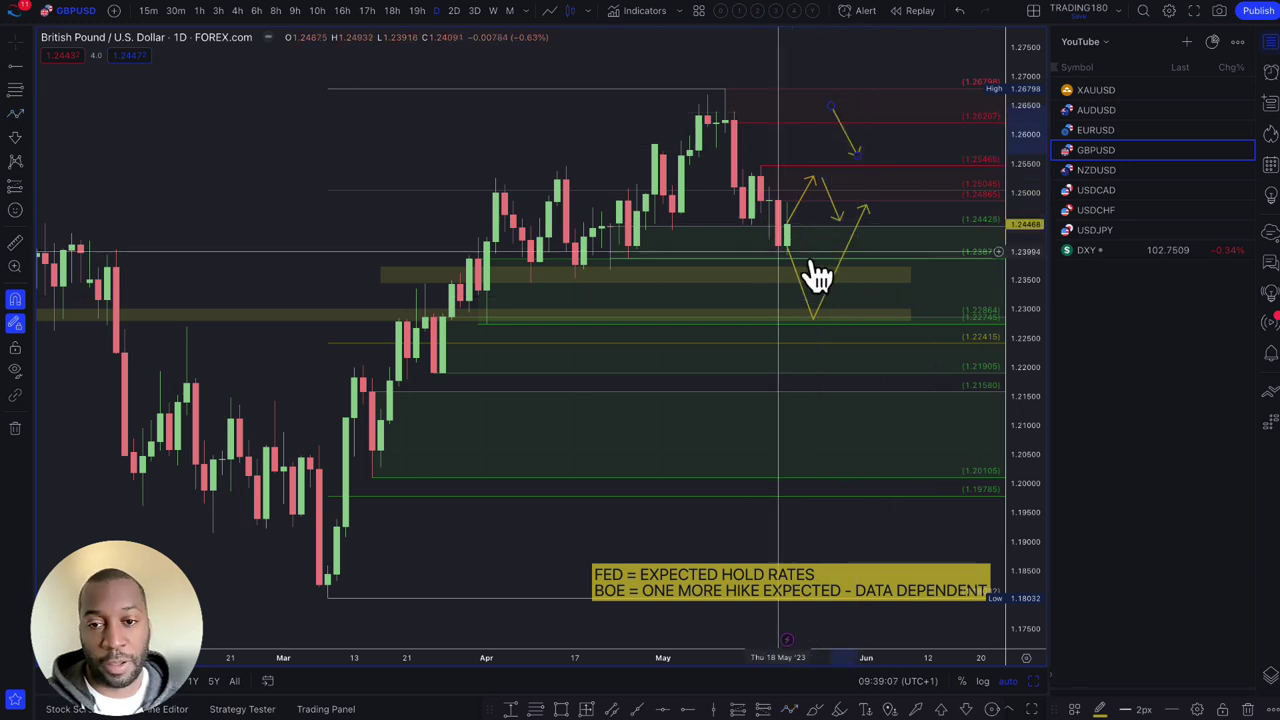
# - Move the FED and BOE rate expectations note up above the price action, near the 1.27 level
pyautogui.rightClick(750, 468)
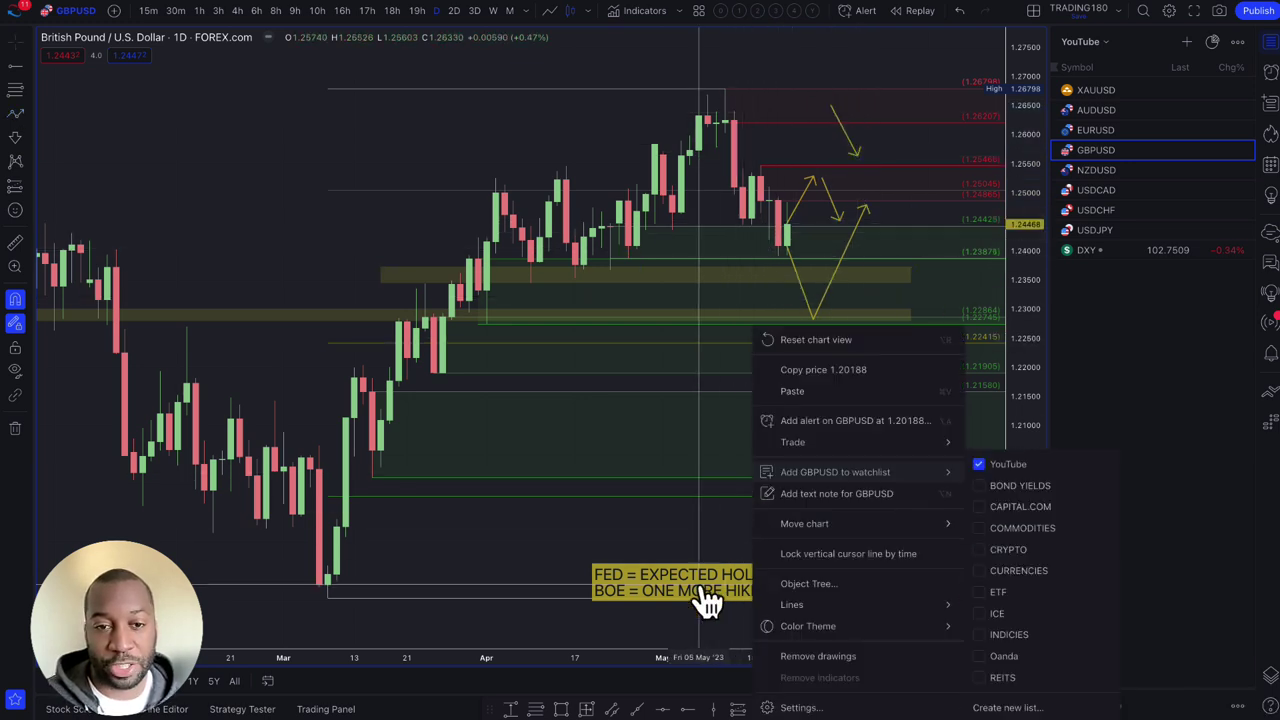
pyautogui.moveTo(703, 595); pyautogui.dragTo(418, 320)
pyautogui.moveTo(370, 245); pyautogui.dragTo(334, 80)
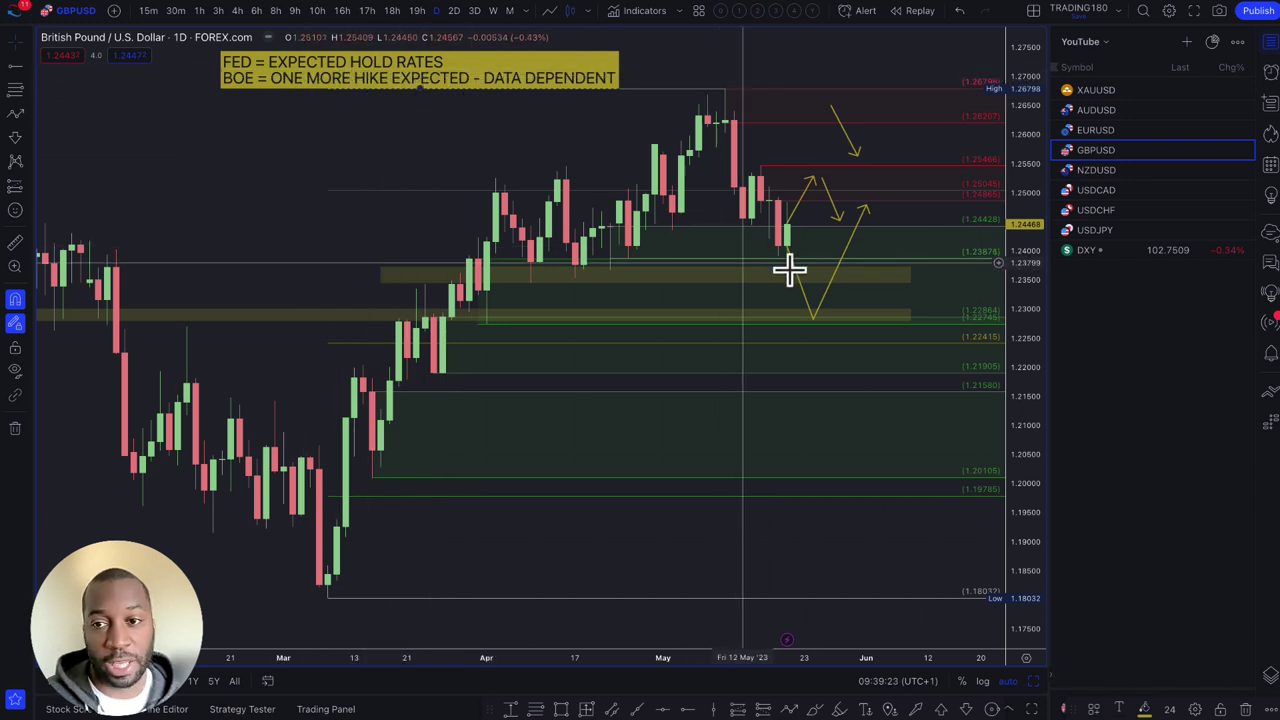
# - Switch to the EURUSD chart and delete the demand zone based at 1.07883
pyautogui.click(1126, 129)
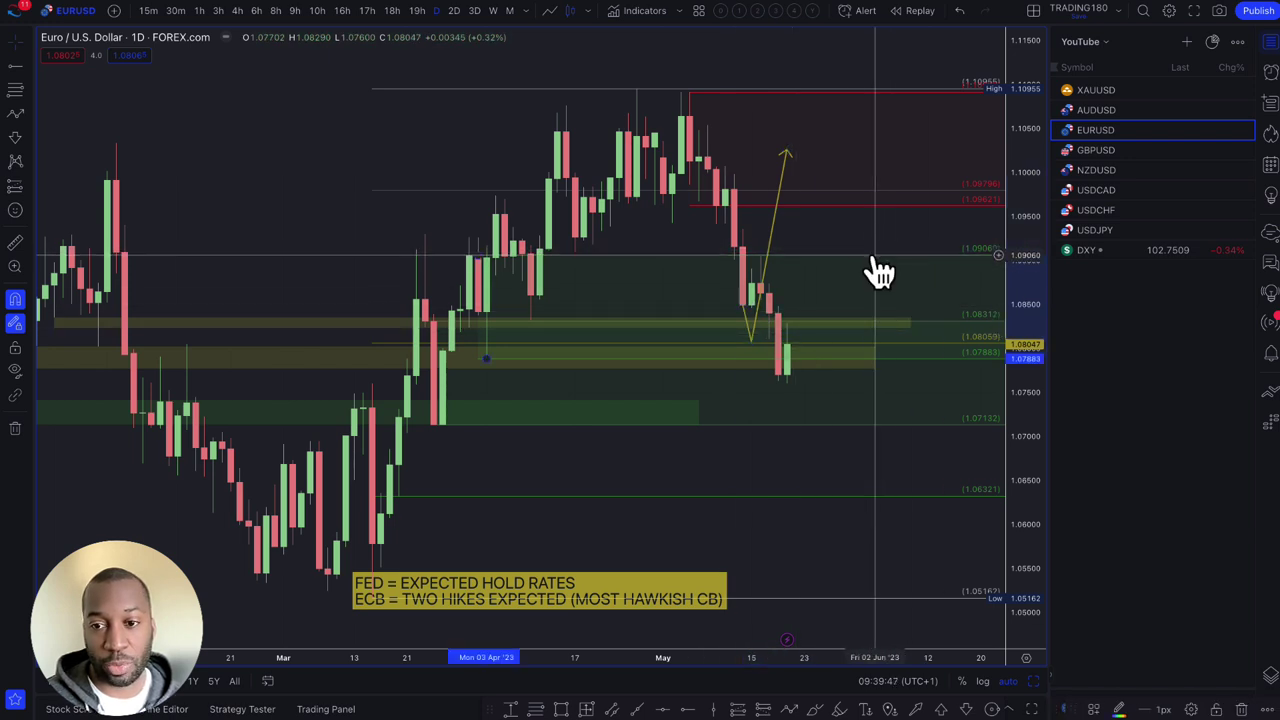
pyautogui.moveTo(869, 255)
pyautogui.mouseDown()
pyautogui.moveTo(869, 363)
pyautogui.moveTo(740, 378)
pyautogui.mouseUp()
pyautogui.scroll(-3, 700, 440)
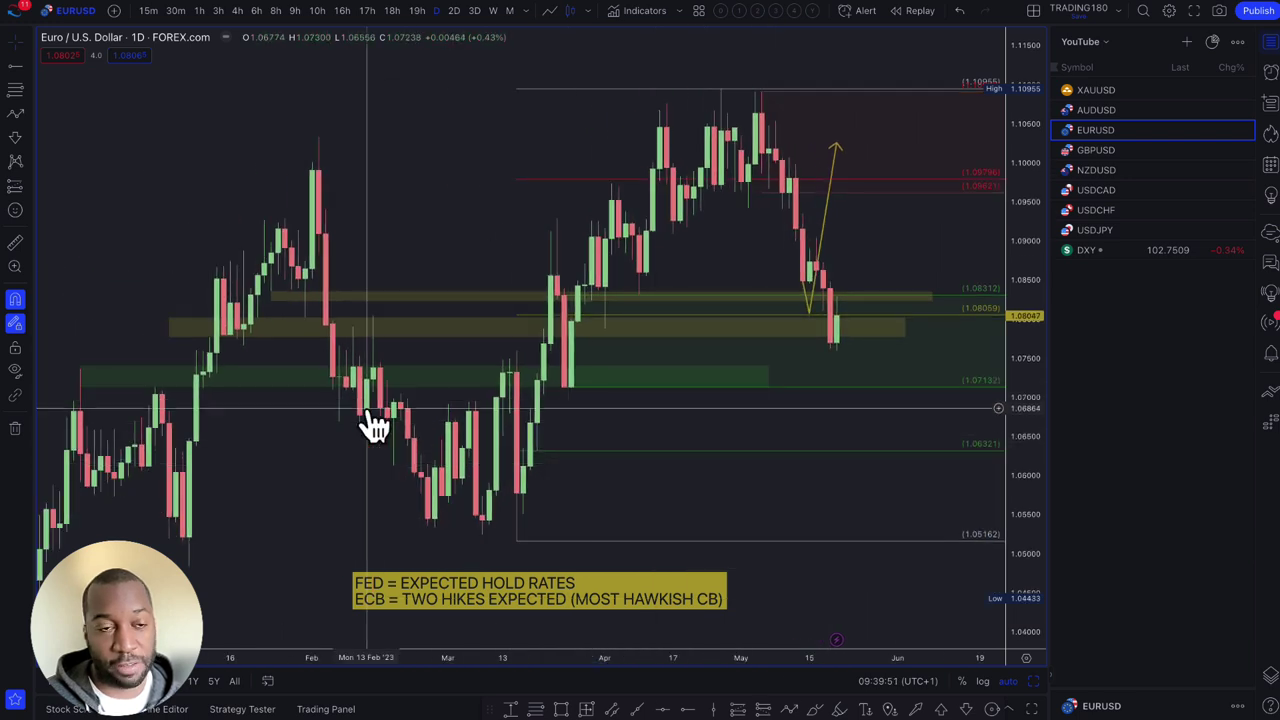
# - Circle the EURUSD swing low at 1.05162 and the swing high at 1.10955 with the Brush tool
pyautogui.click(32, 120)
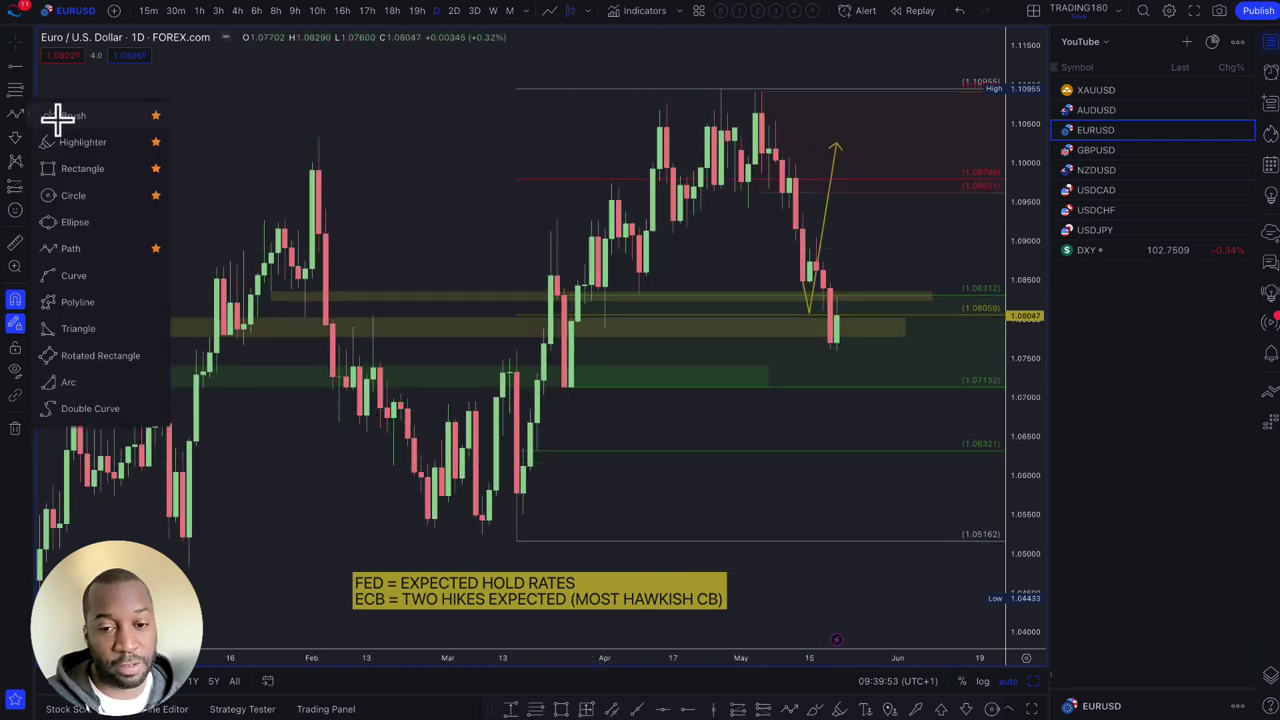
pyautogui.click(57, 118)
pyautogui.moveTo(526, 514)
pyautogui.mouseDown()
pyautogui.moveTo(494, 522)
pyautogui.moveTo(537, 545)
pyautogui.moveTo(515, 522)
pyautogui.mouseUp()
pyautogui.moveTo(713, 69); pyautogui.dragTo(691, 63)
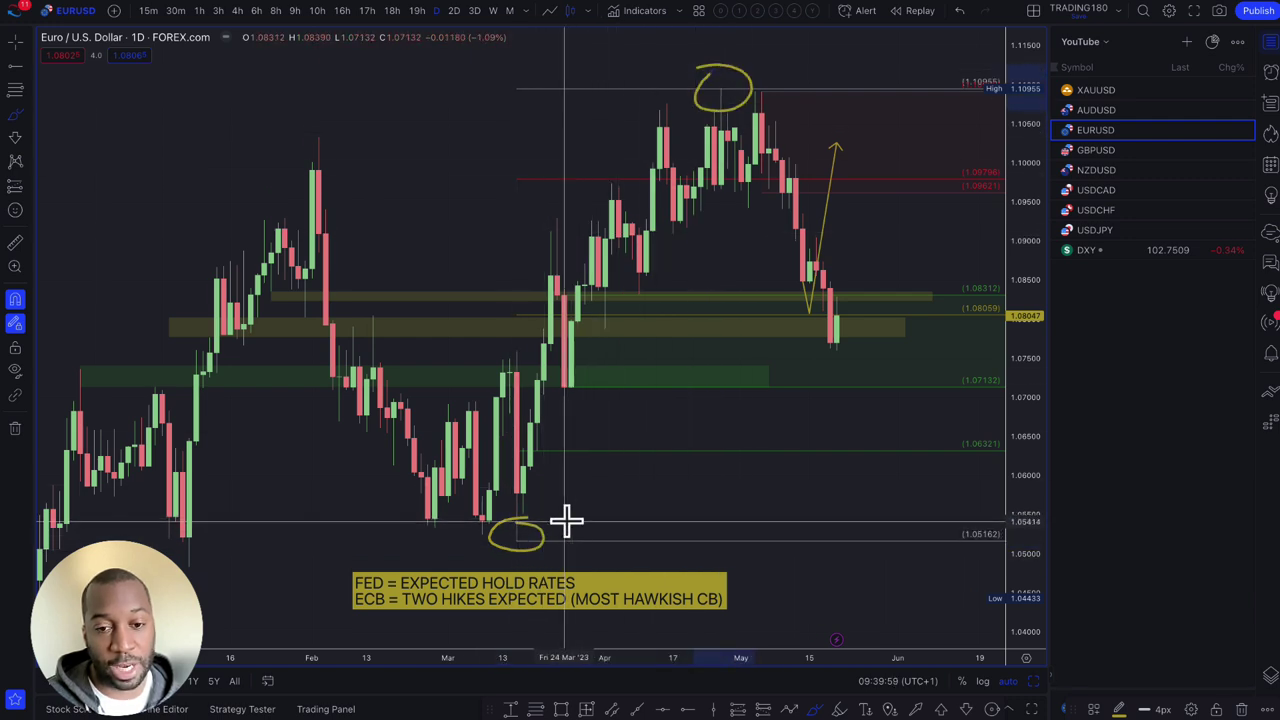
# - Handwrite a B beside the circled low and an E beside the circled high, and circle the latest candles
pyautogui.moveTo(566, 497)
pyautogui.mouseDown()
pyautogui.moveTo(569, 546)
pyautogui.moveTo(586, 500)
pyautogui.moveTo(577, 537)
pyautogui.mouseUp()
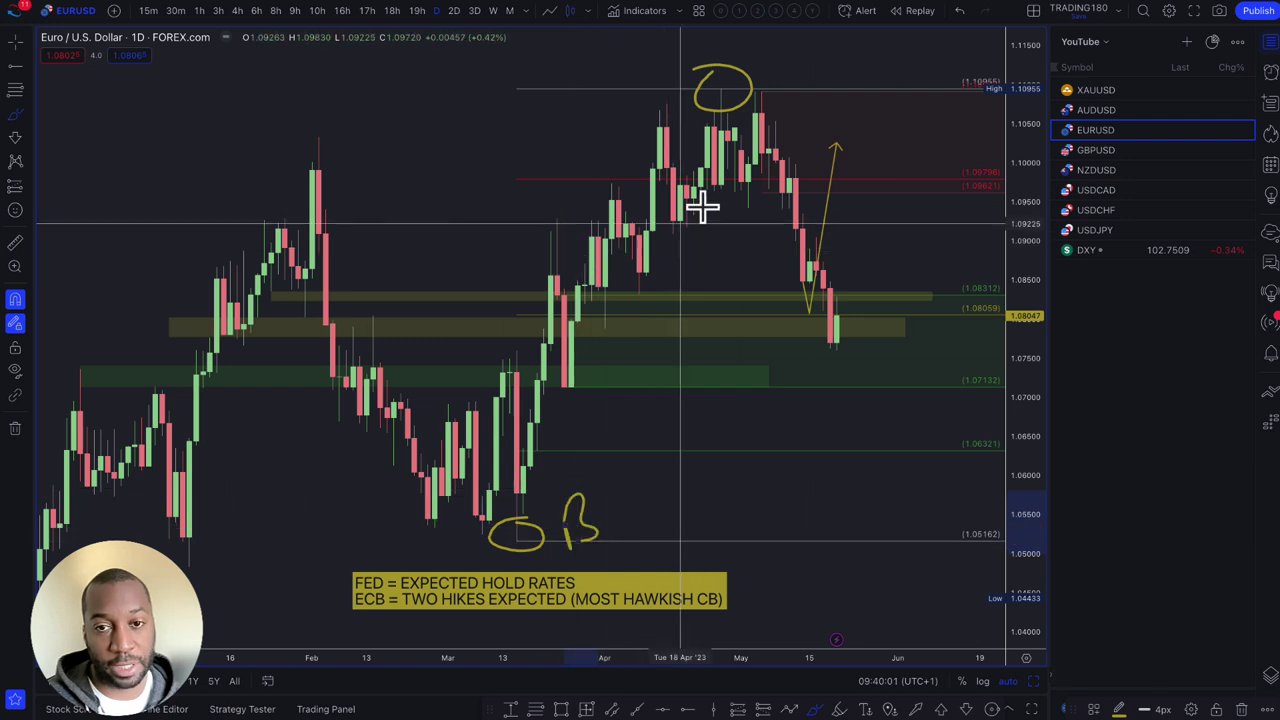
pyautogui.moveTo(782, 62)
pyautogui.mouseDown()
pyautogui.moveTo(783, 95)
pyautogui.moveTo(810, 93)
pyautogui.moveTo(831, 52)
pyautogui.mouseUp()
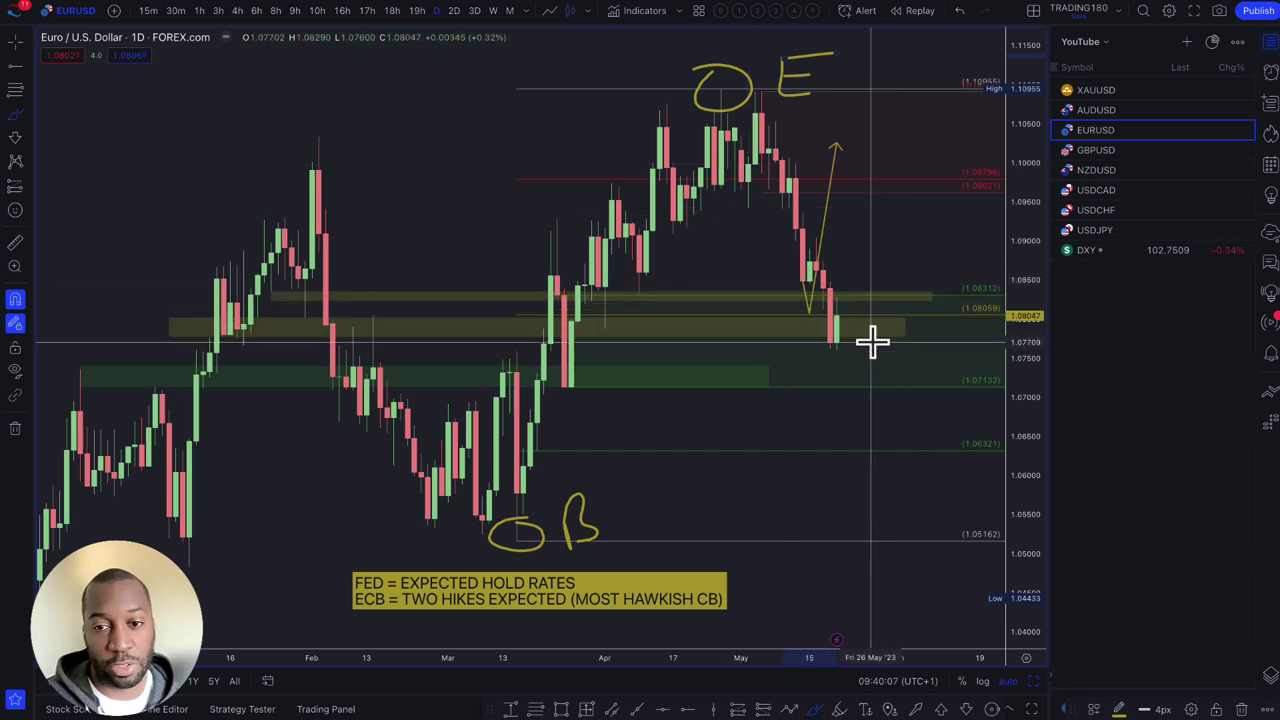
pyautogui.moveTo(838, 316)
pyautogui.mouseDown()
pyautogui.moveTo(807, 327)
pyautogui.moveTo(849, 351)
pyautogui.moveTo(832, 322)
pyautogui.mouseUp()
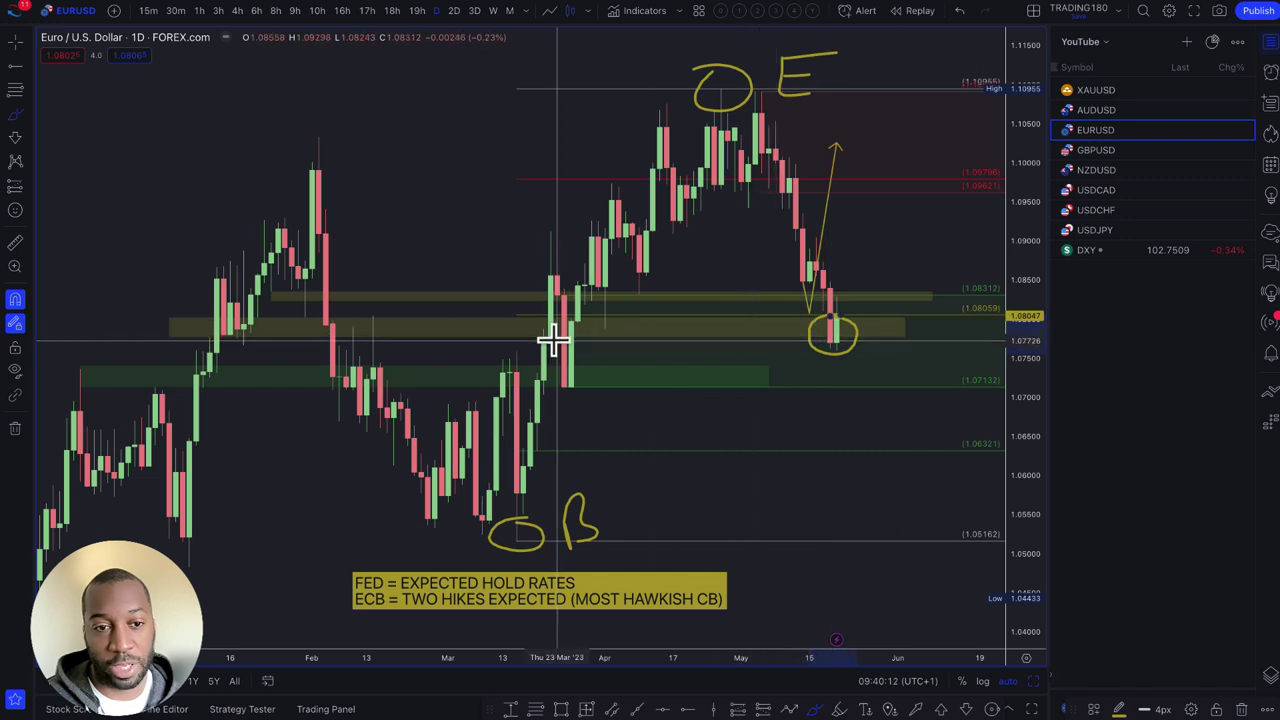
pyautogui.click(459, 337)
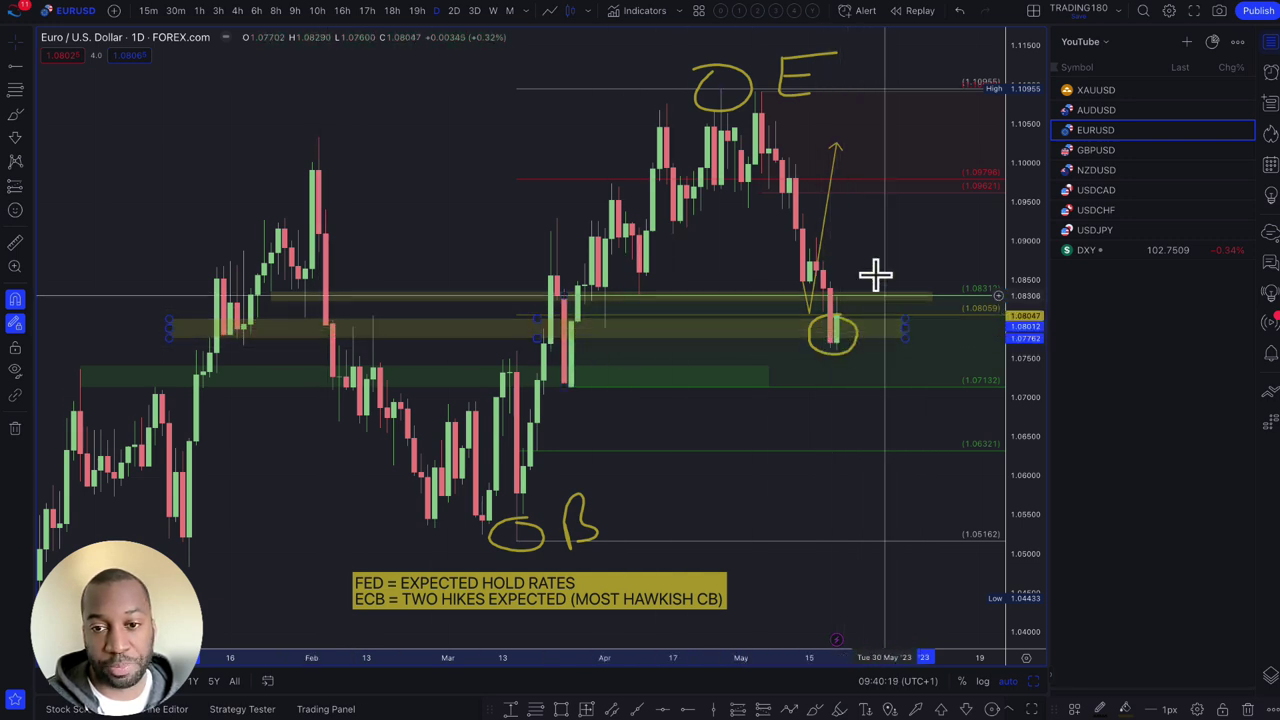
# - Draw a EURUSD projection path from the latest candle at about 1.0805 up to about 1.095
pyautogui.click(26, 113)
pyautogui.click(84, 246)
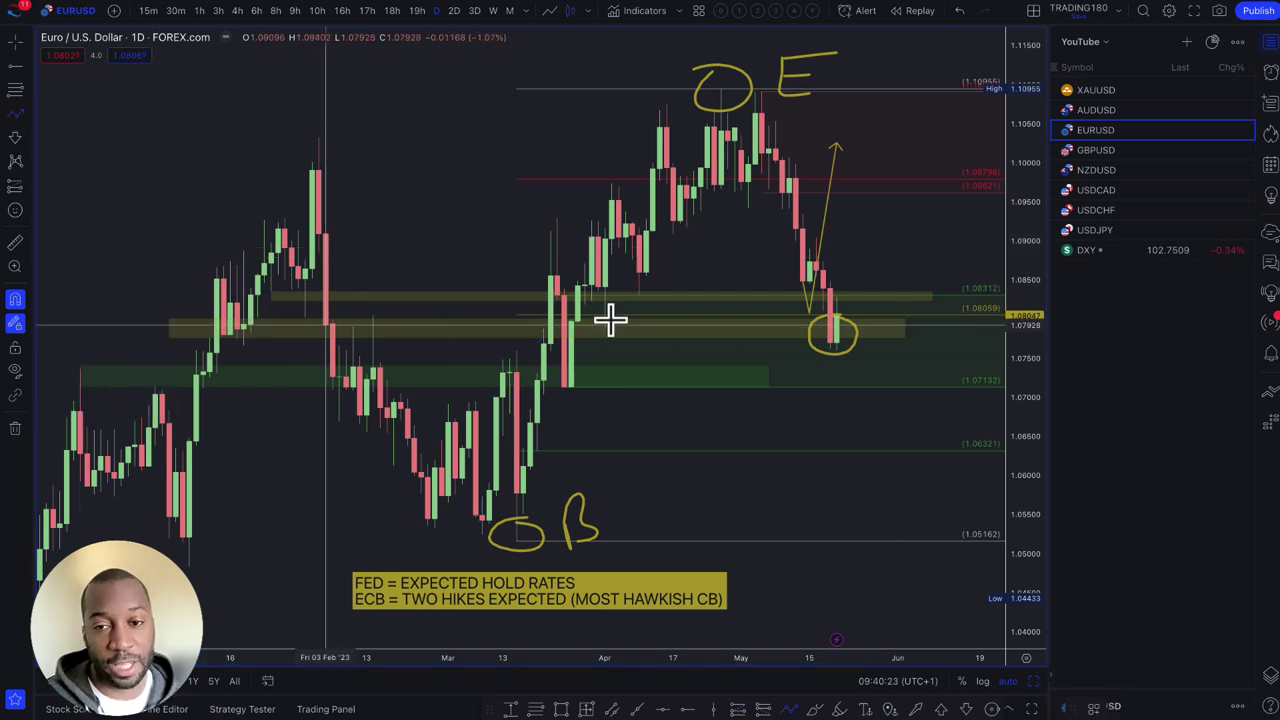
pyautogui.click(837, 316)
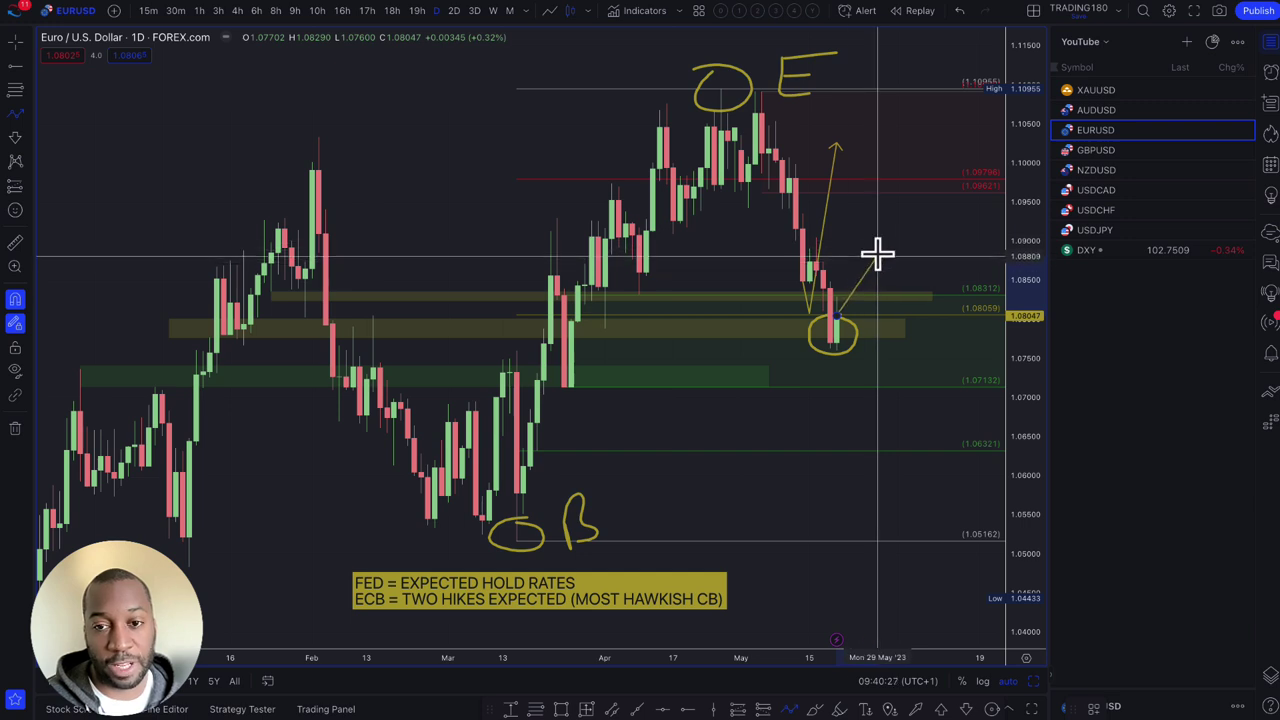
pyautogui.doubleClick(892, 203)
pyautogui.scroll(2, 870, 330)
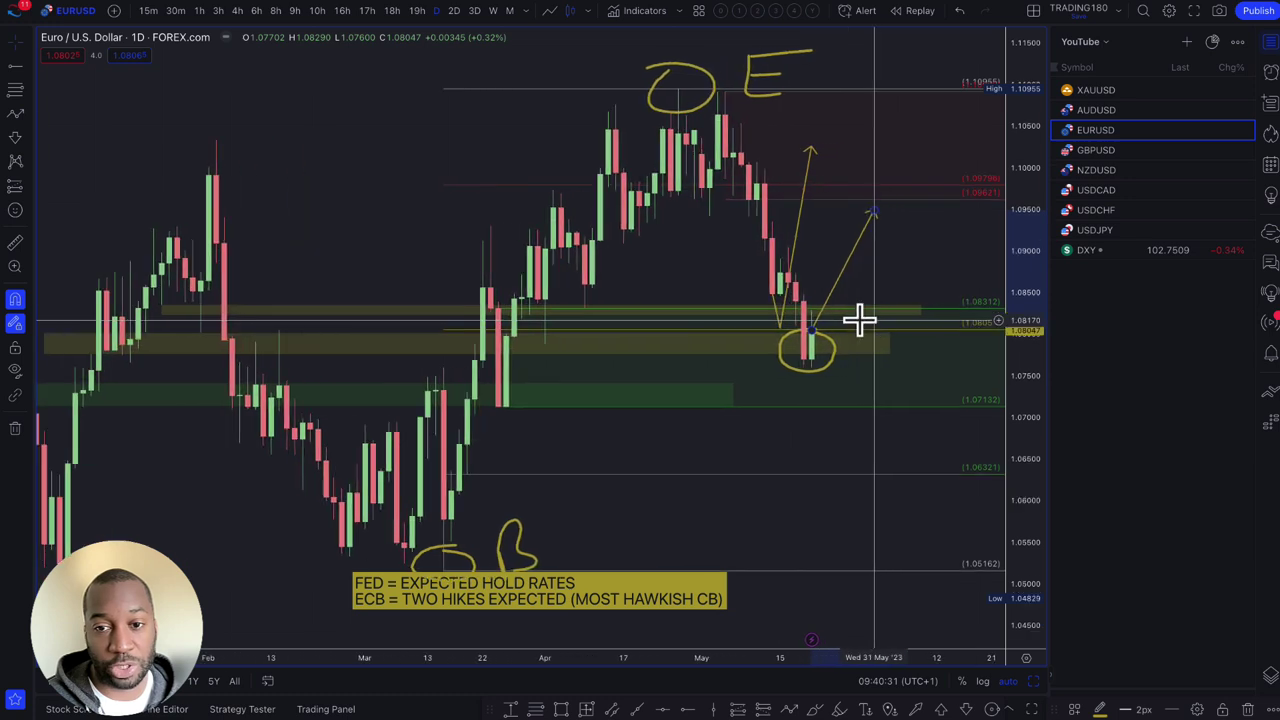
# - Add a EURUSD supply zone from 1.08491 to 1.09047 at the mid-May candles
pyautogui.click(16, 102)
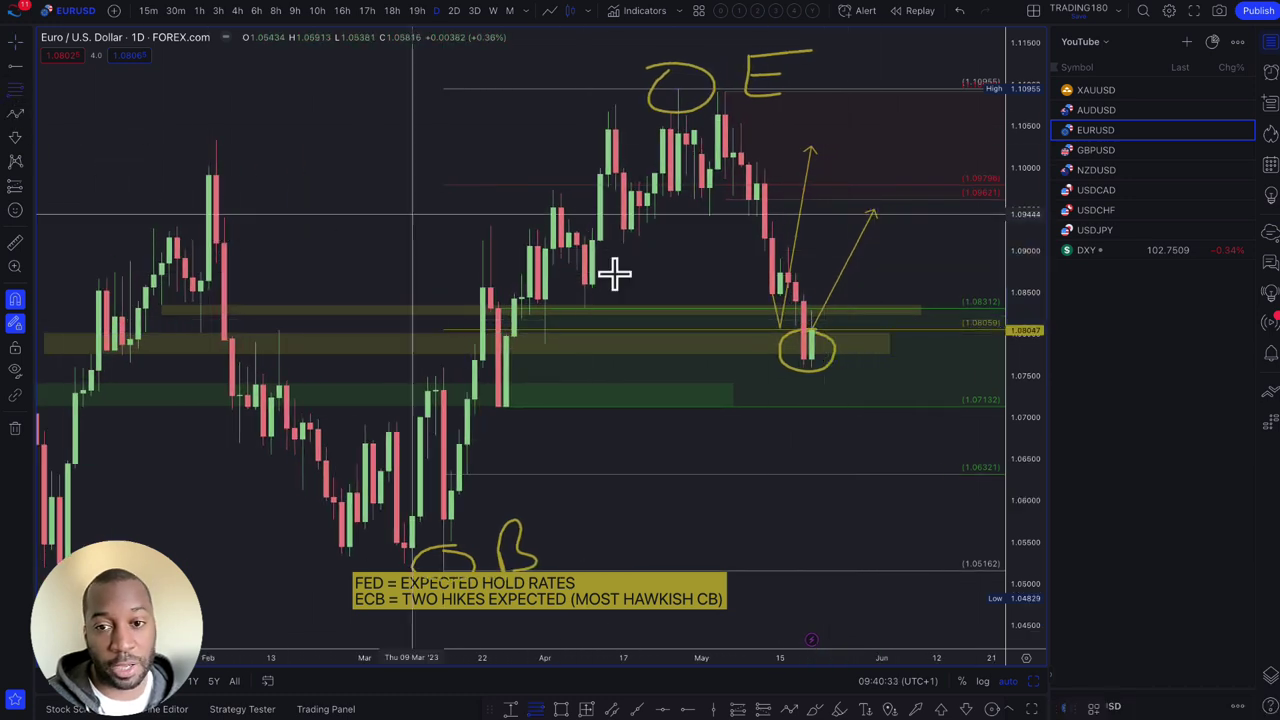
pyautogui.click(776, 288)
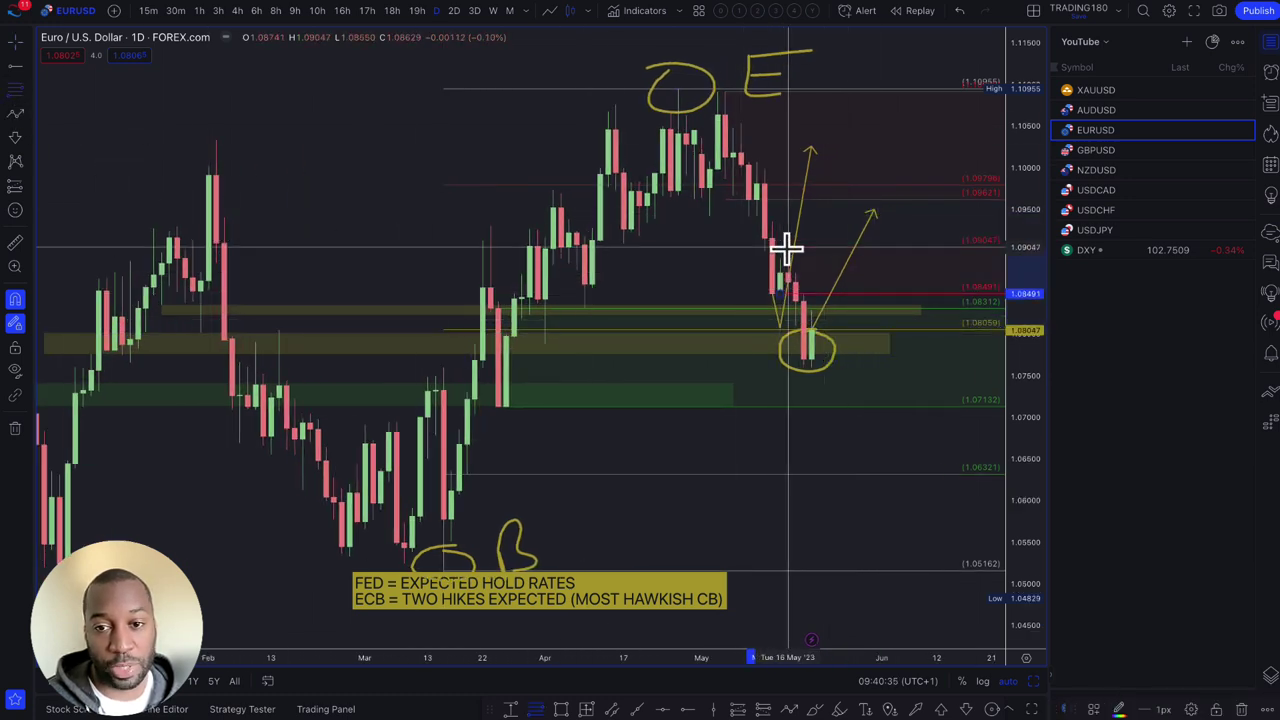
pyautogui.rightClick(873, 218)
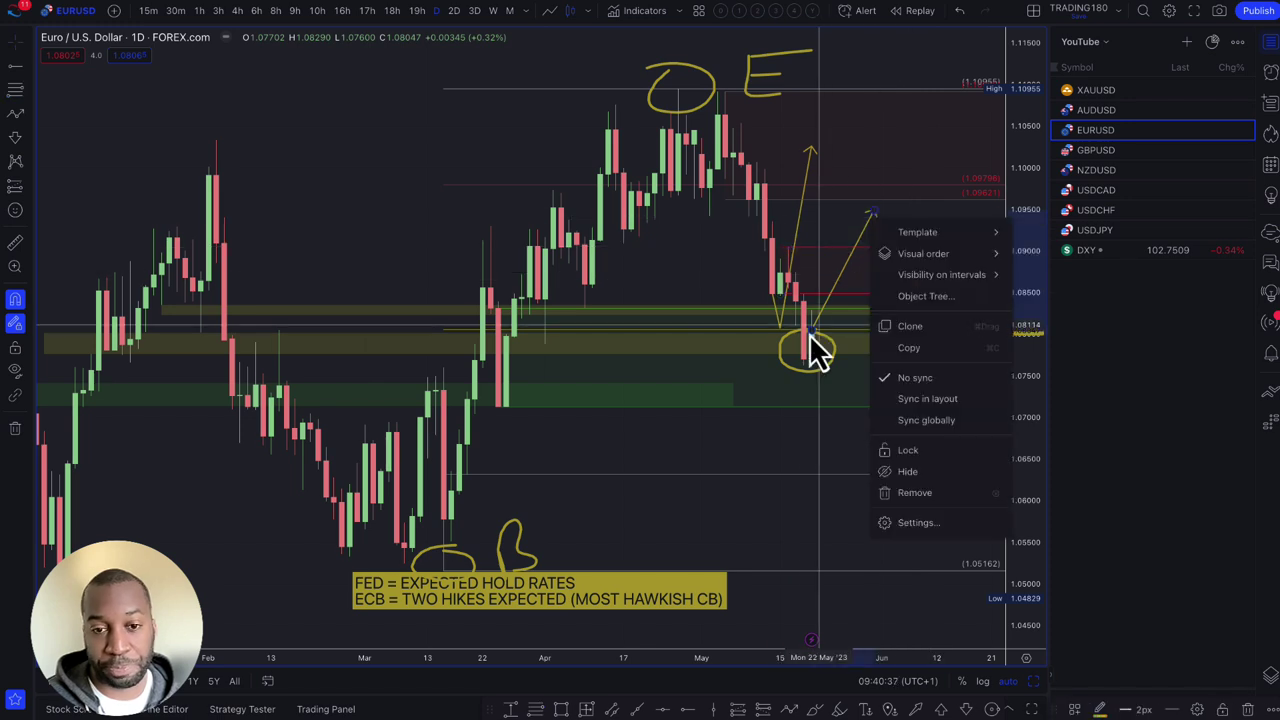
pyautogui.click(814, 371)
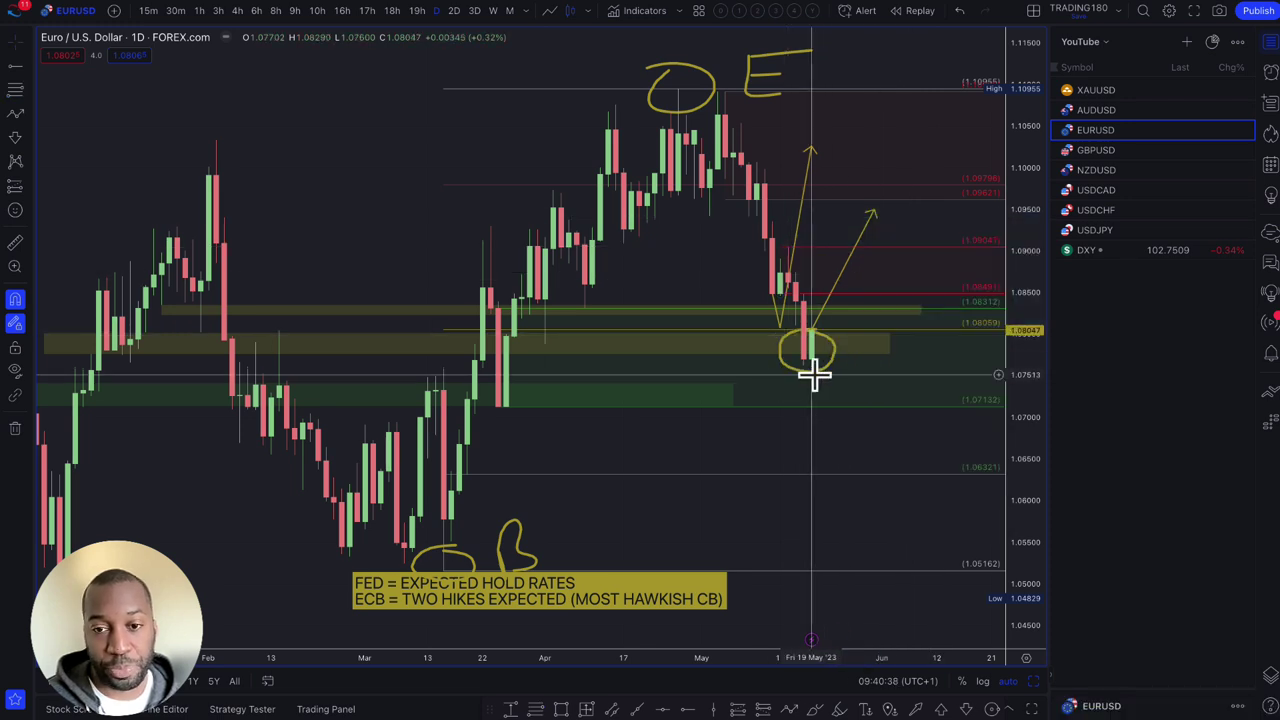
# - Draw a second EURUSD path from the latest candle at about 1.077 down to about 1.072 and up to about 1.088
pyautogui.click(16, 114)
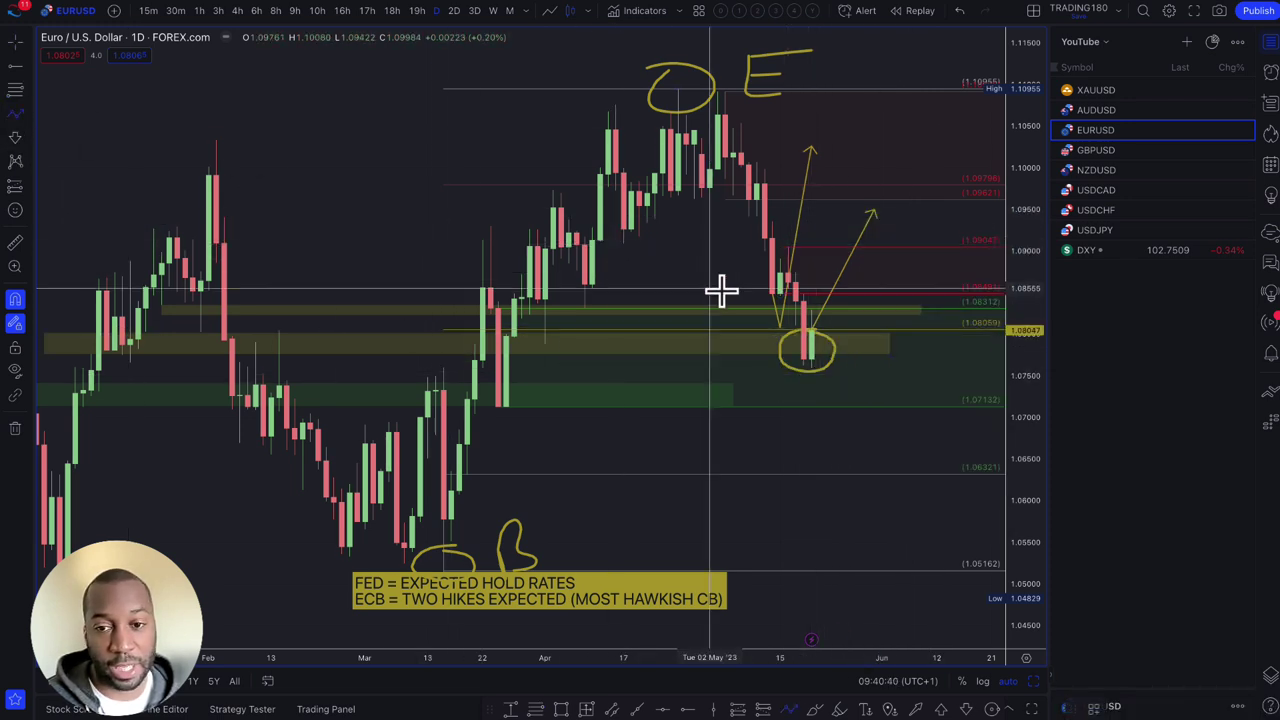
pyautogui.click(814, 356)
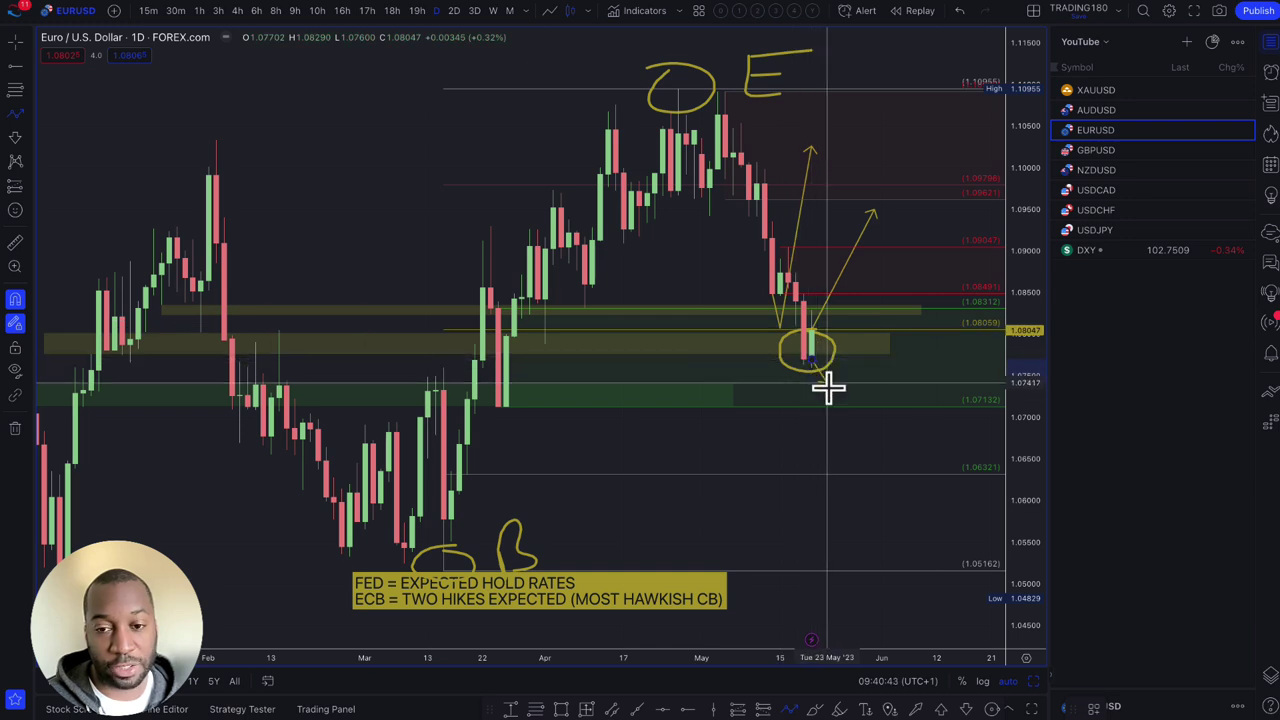
pyautogui.click(832, 404)
pyautogui.click(896, 270)
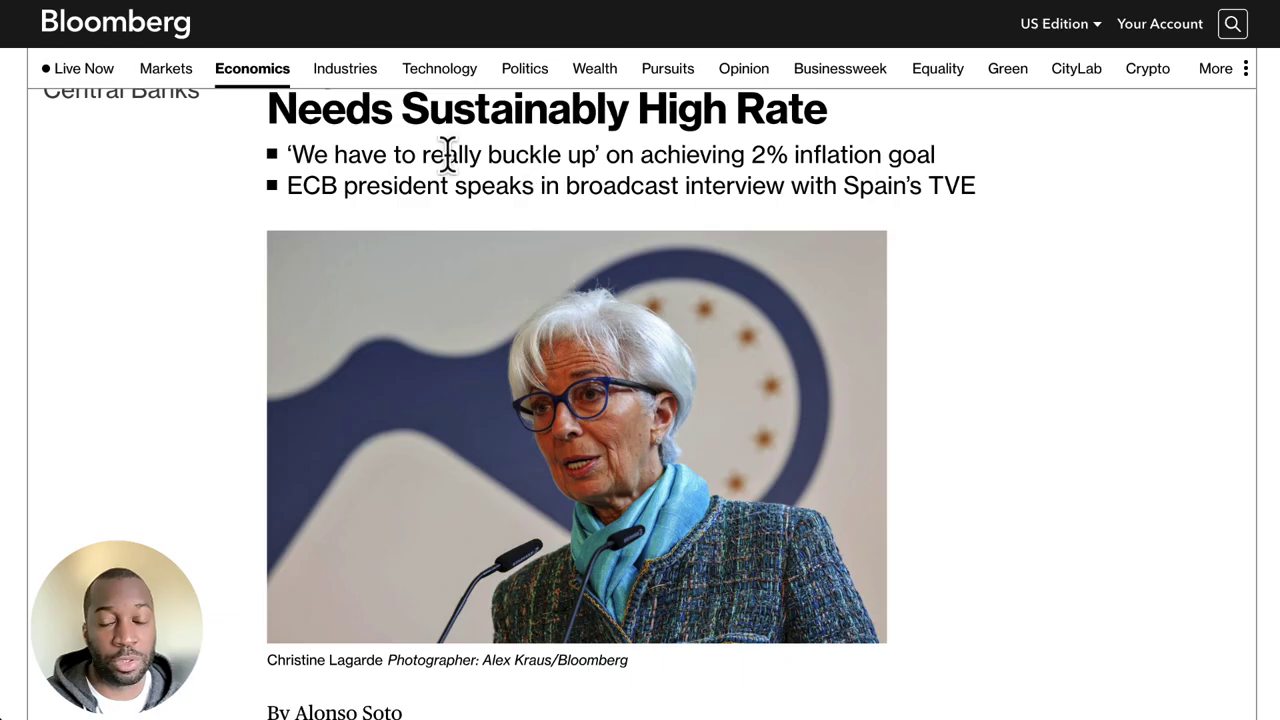
# - Read the Bloomberg article on Lagarde and ECB interest rates, highlighting its two summary bullets and the two opening paragraphs
pyautogui.scroll(2, 447, 155)
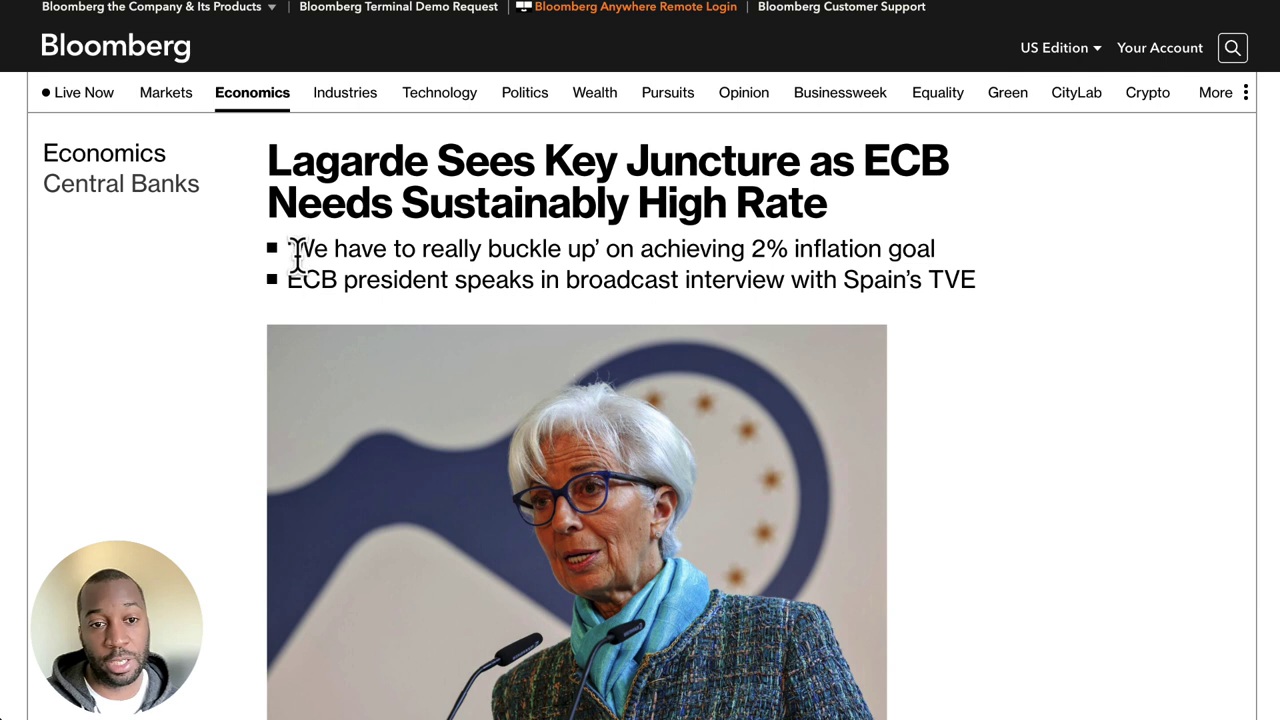
pyautogui.moveTo(289, 251); pyautogui.dragTo(940, 270)
pyautogui.scroll(-3, 812, 304)
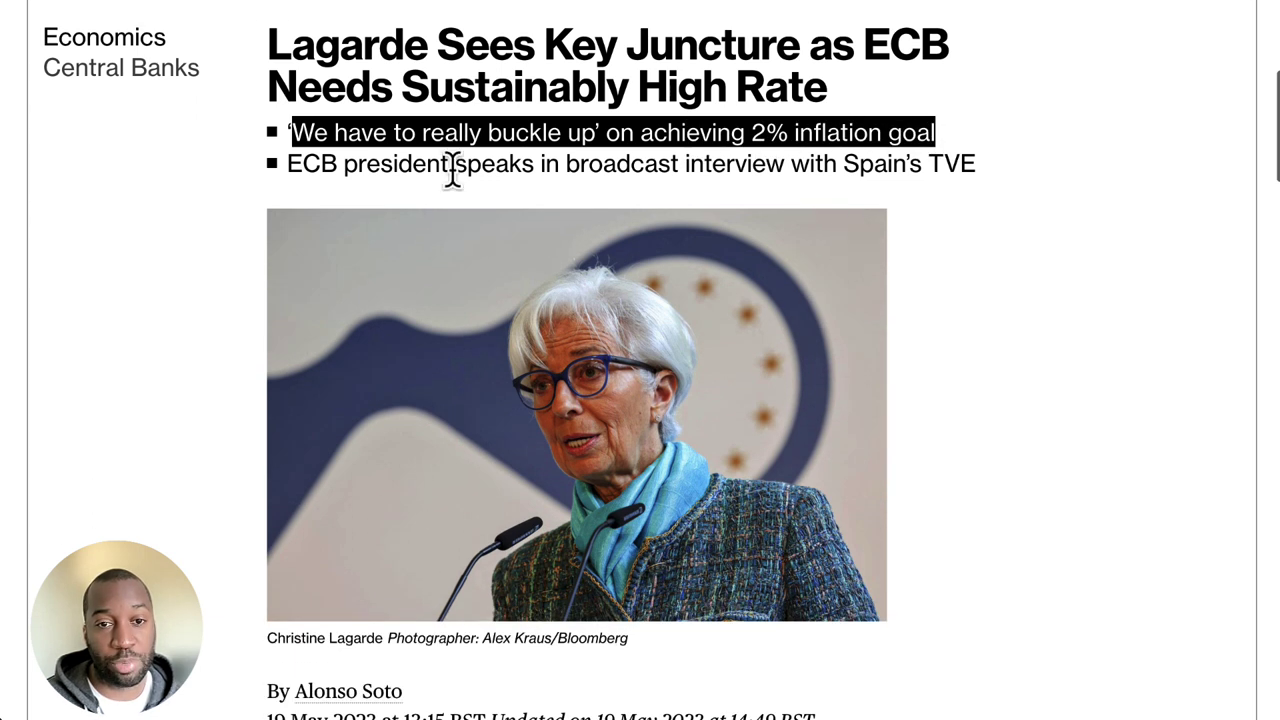
pyautogui.moveTo(467, 163); pyautogui.dragTo(965, 163)
pyautogui.scroll(-10, 976, 259)
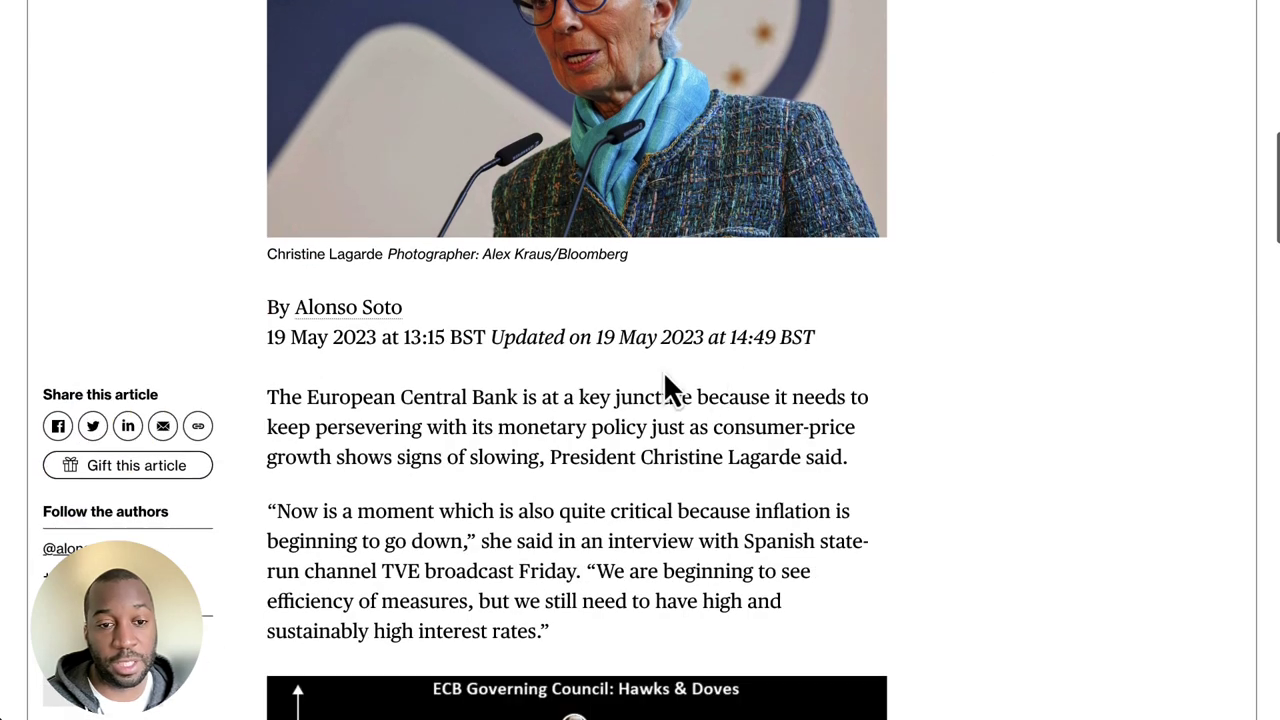
pyautogui.scroll(-4, 663, 370)
pyautogui.moveTo(443, 240); pyautogui.dragTo(598, 237)
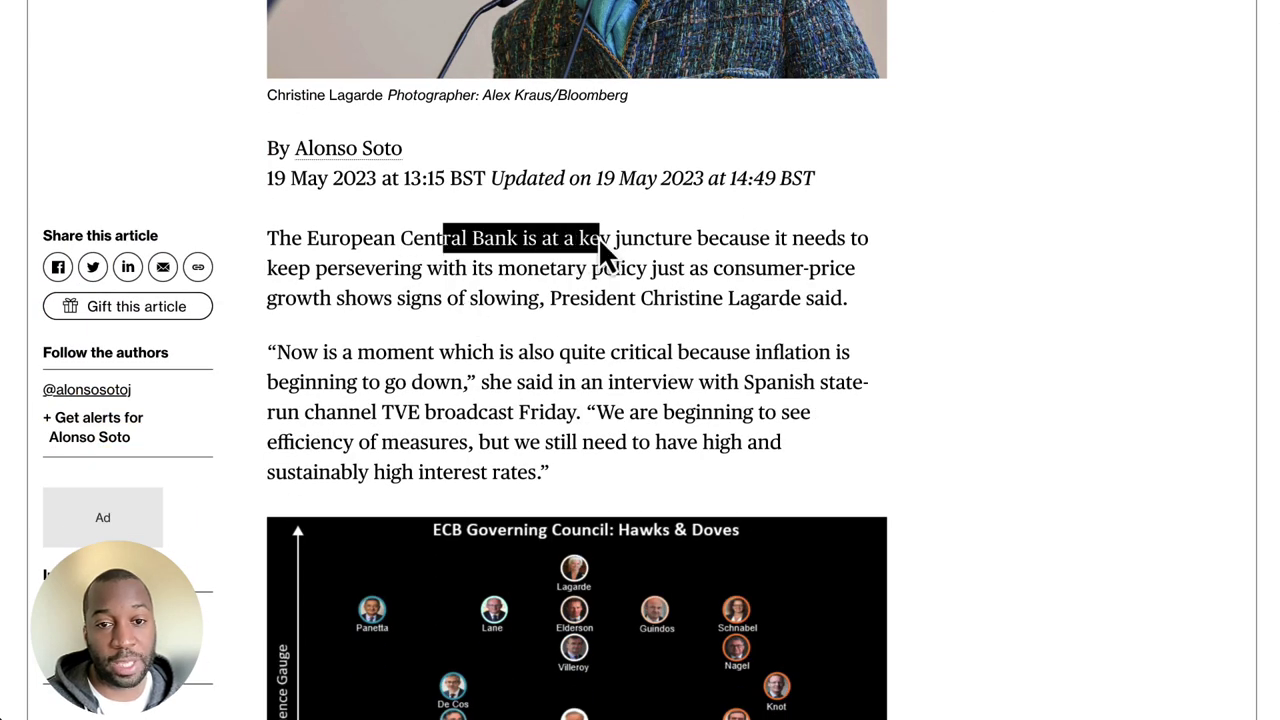
pyautogui.moveTo(866, 237); pyautogui.dragTo(568, 490)
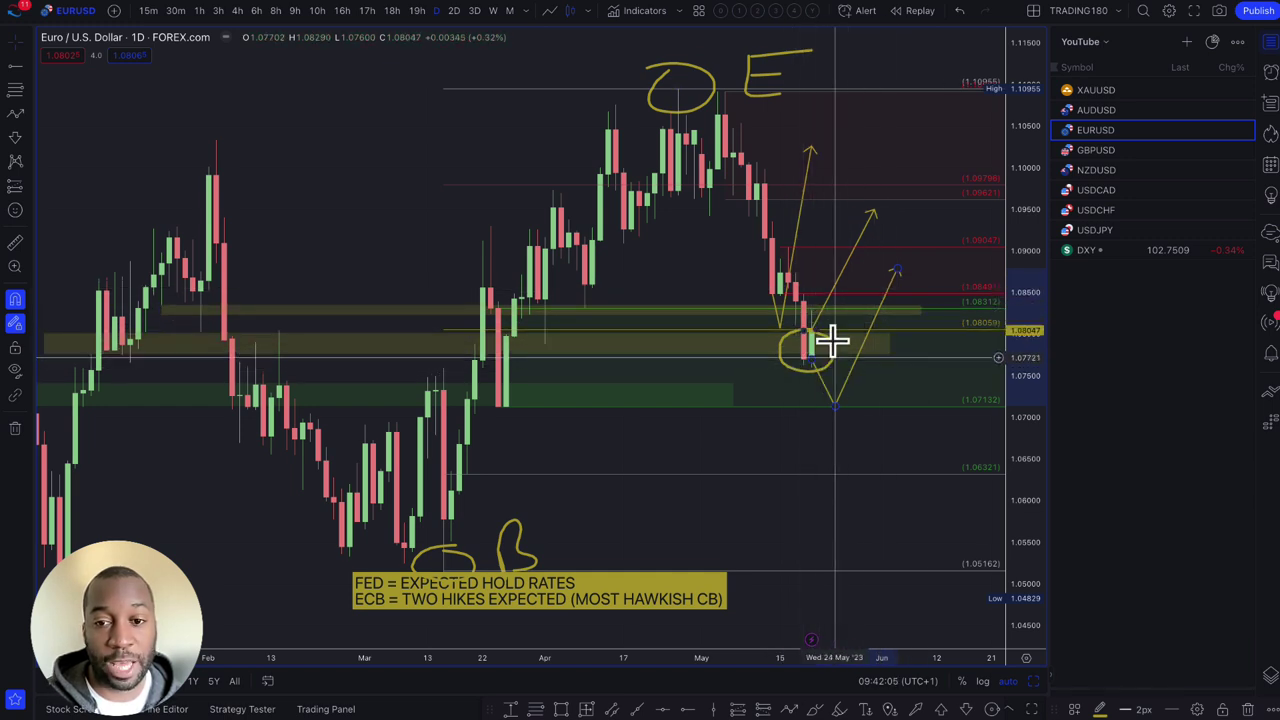
pyautogui.moveTo(828, 388); pyautogui.dragTo(833, 403)
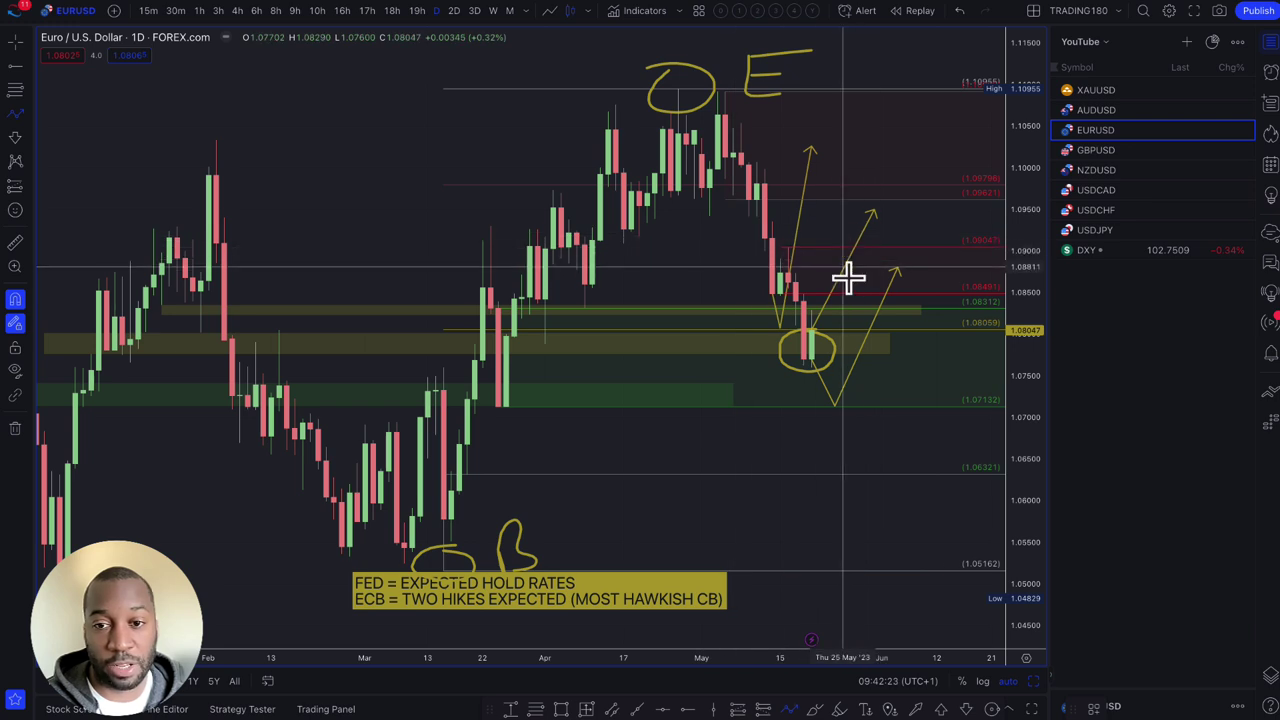
pyautogui.click(861, 272)
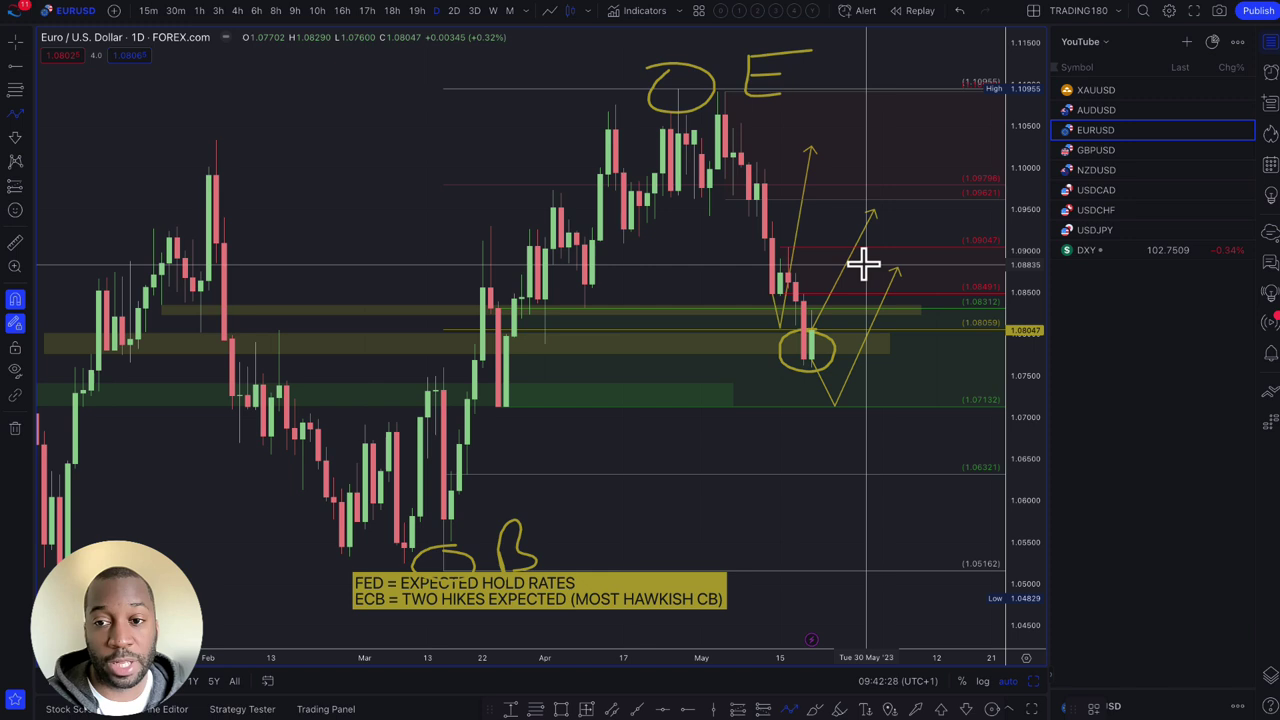
# - Open the AUDUSD chart and delete its old projection path
pyautogui.click(1103, 114)
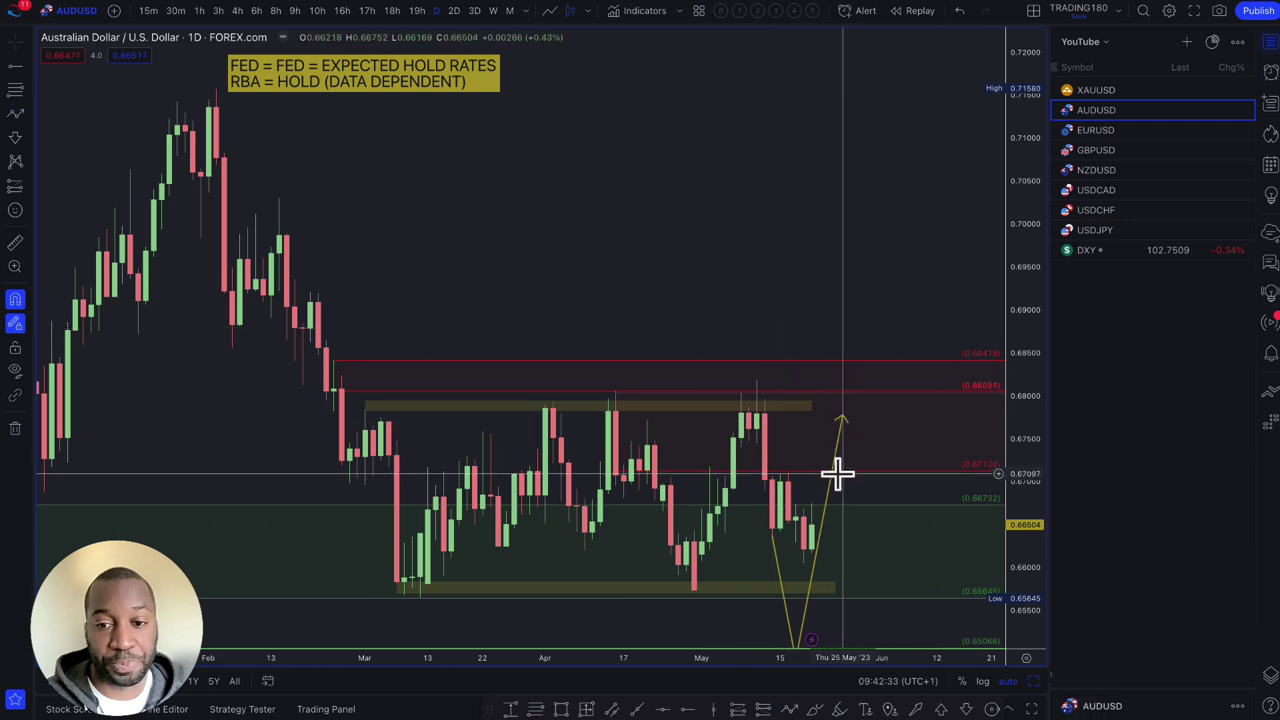
pyautogui.moveTo(837, 471); pyautogui.dragTo(773, 487)
pyautogui.click(749, 497)
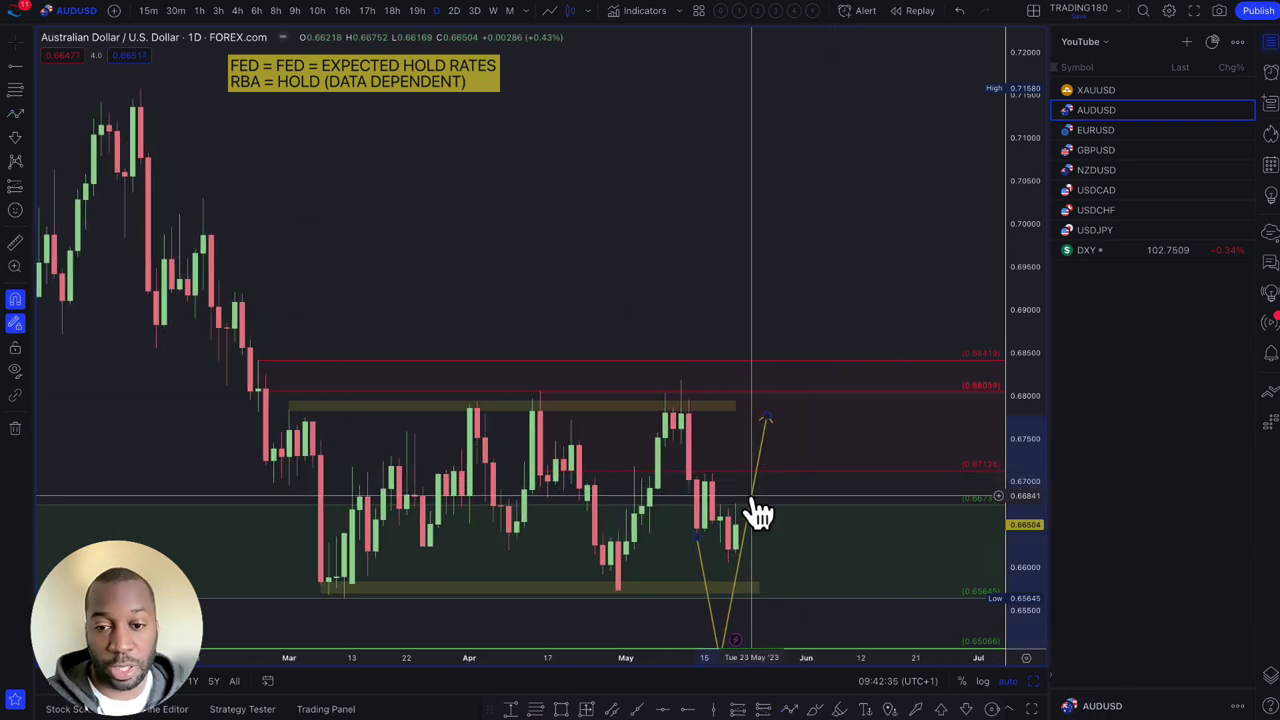
pyautogui.press('Delete')
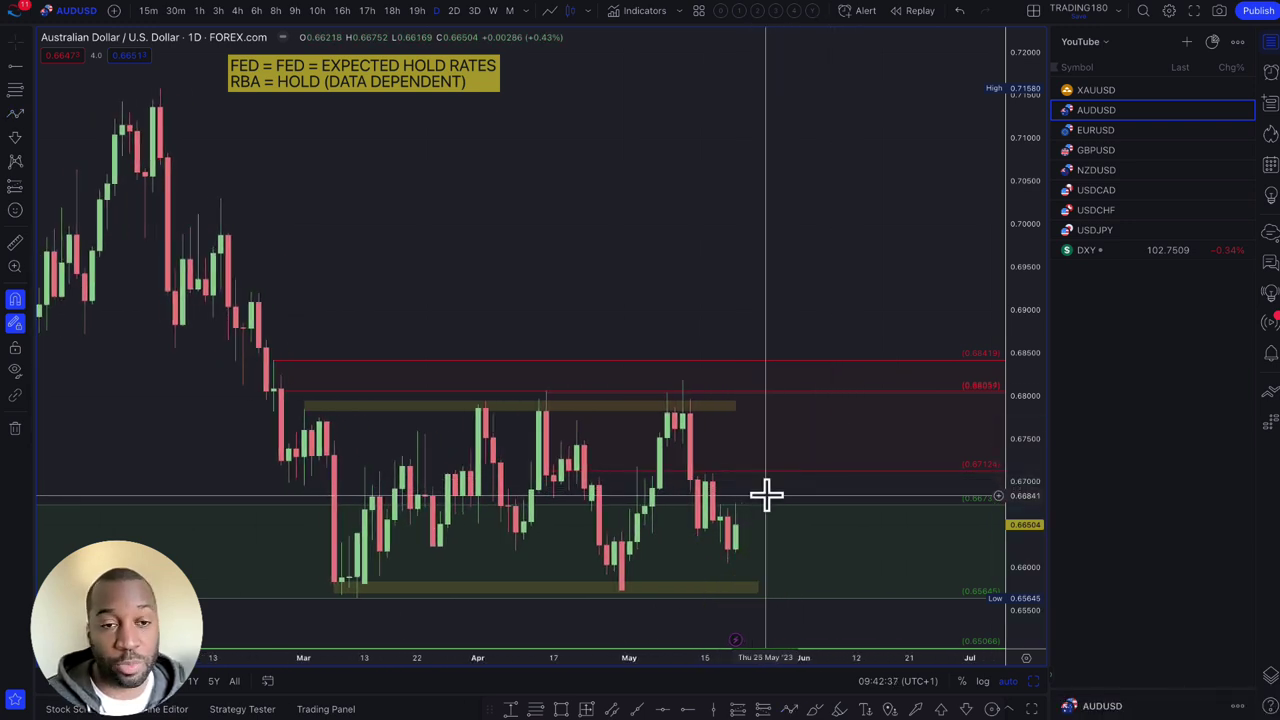
# - Draw an AUDUSD projection path from the latest candle at about 0.662 down to about 0.649 and up to about 0.6675
pyautogui.scroll(-3, 445, 278)
pyautogui.hscroll(-3, 494, 297)
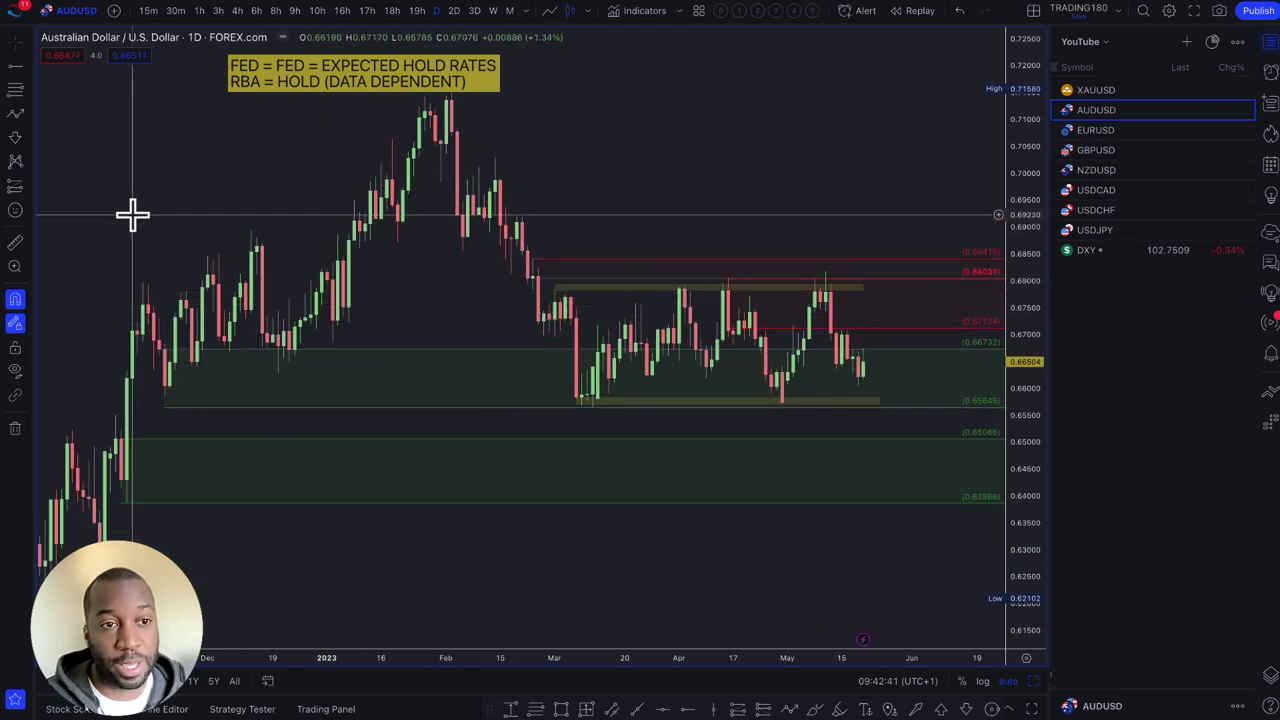
pyautogui.click(15, 115)
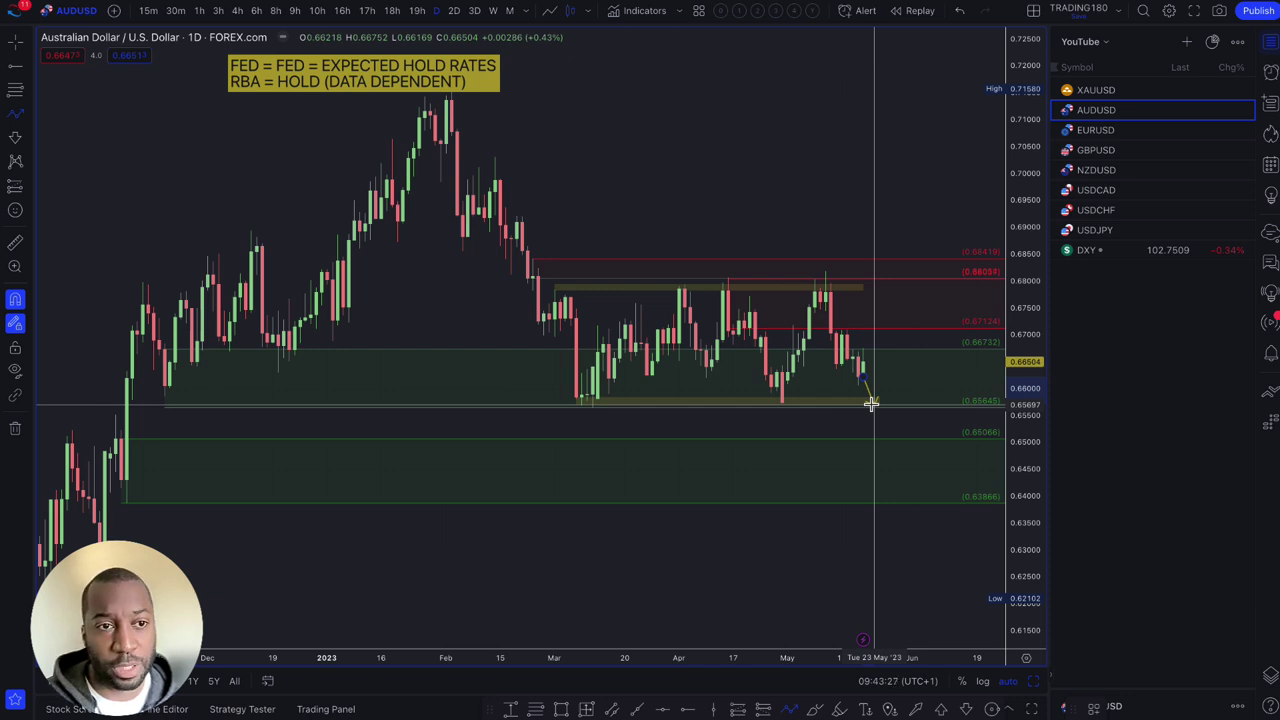
pyautogui.scroll(3, 871, 403)
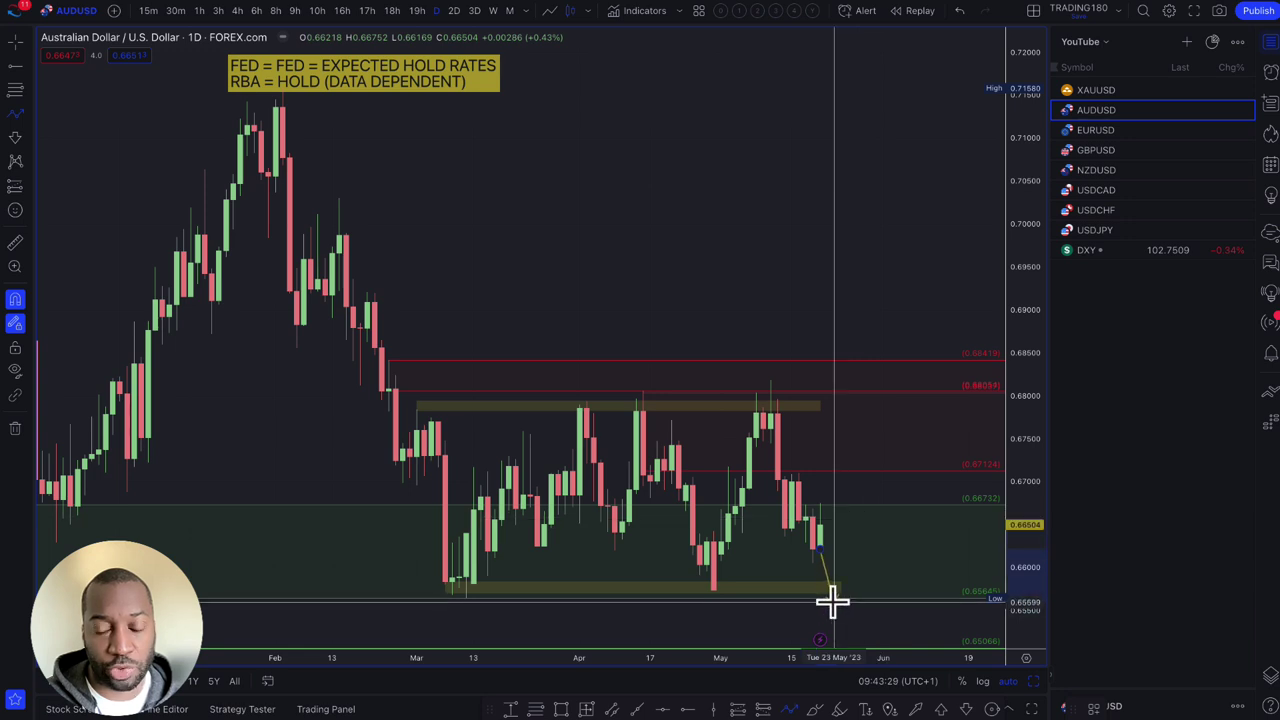
pyautogui.scroll(-3, 831, 600)
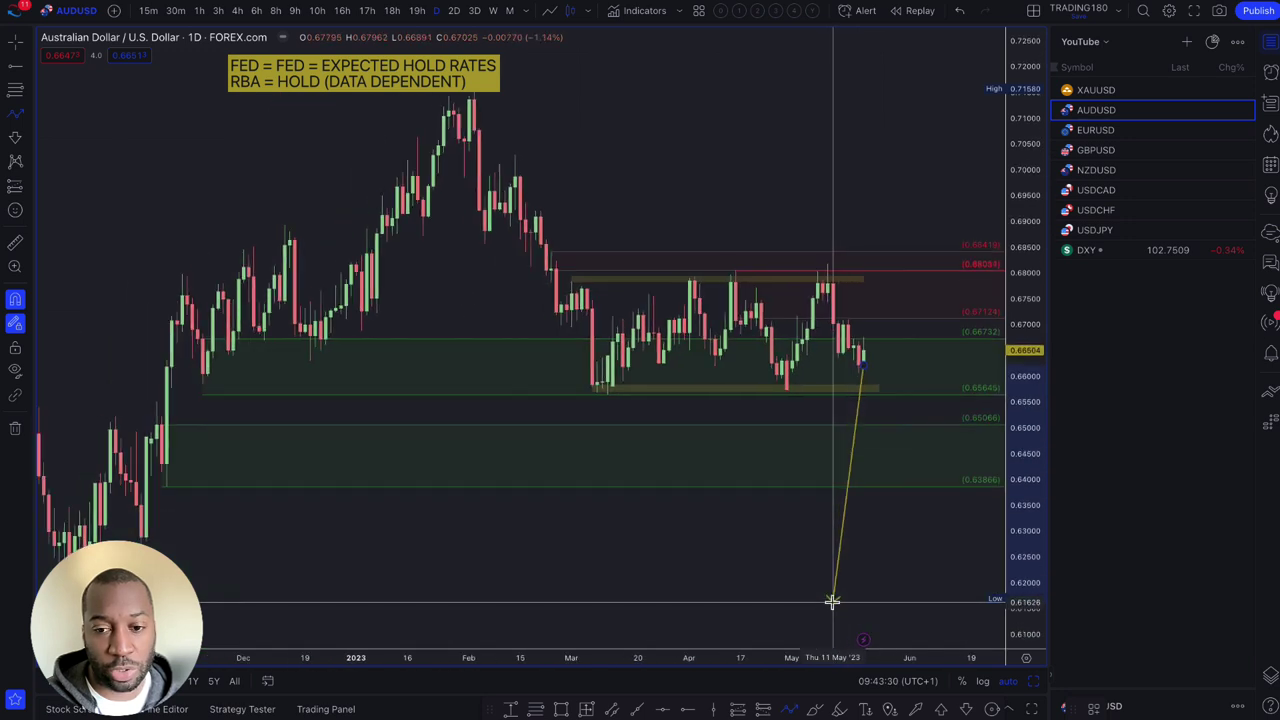
pyautogui.click(874, 434)
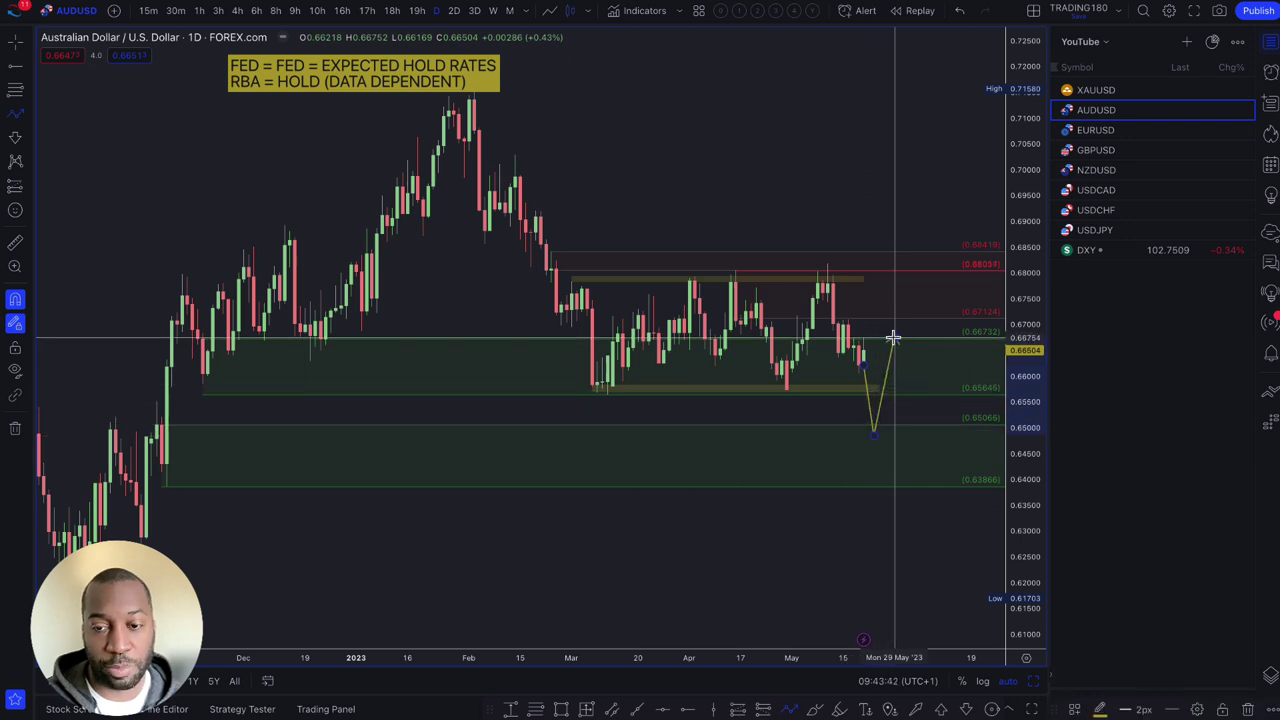
pyautogui.doubleClick(893, 338)
# - Draw a shorter AUDUSD path from the latest candle at about 0.662 down to about 0.6565 and up to about 0.664
pyautogui.scroll(3, 855, 390)
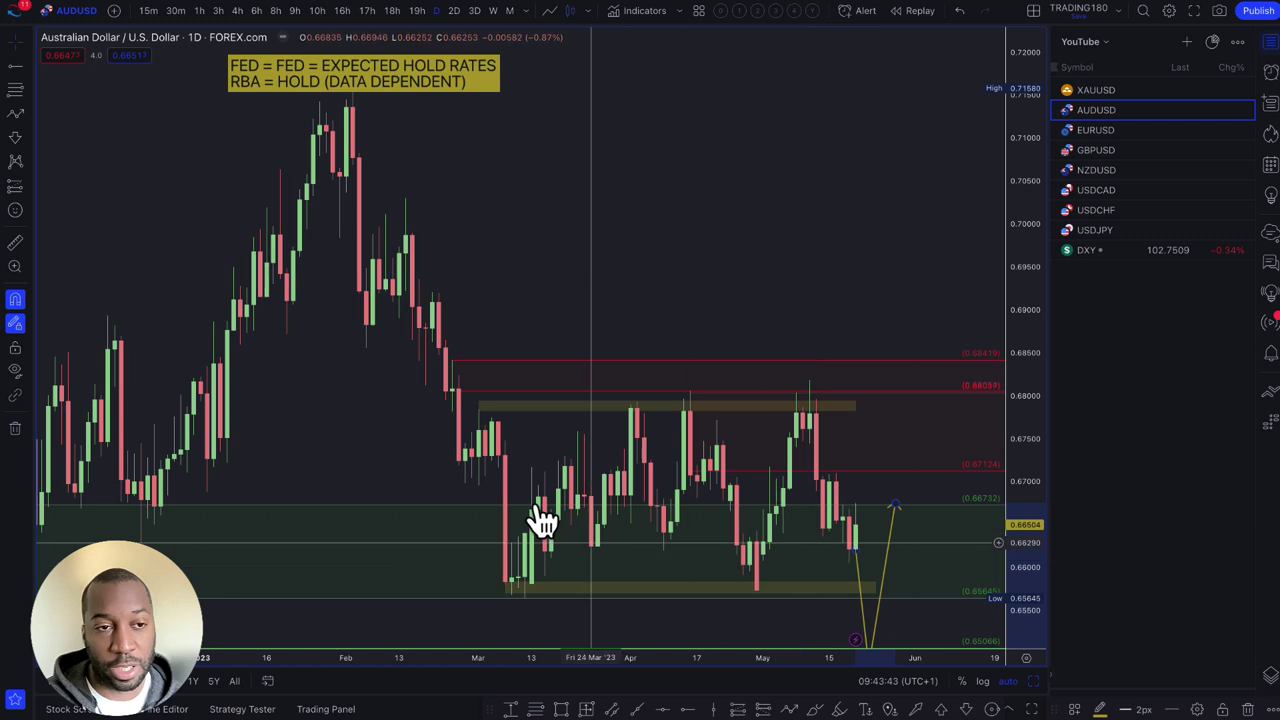
pyautogui.click(15, 114)
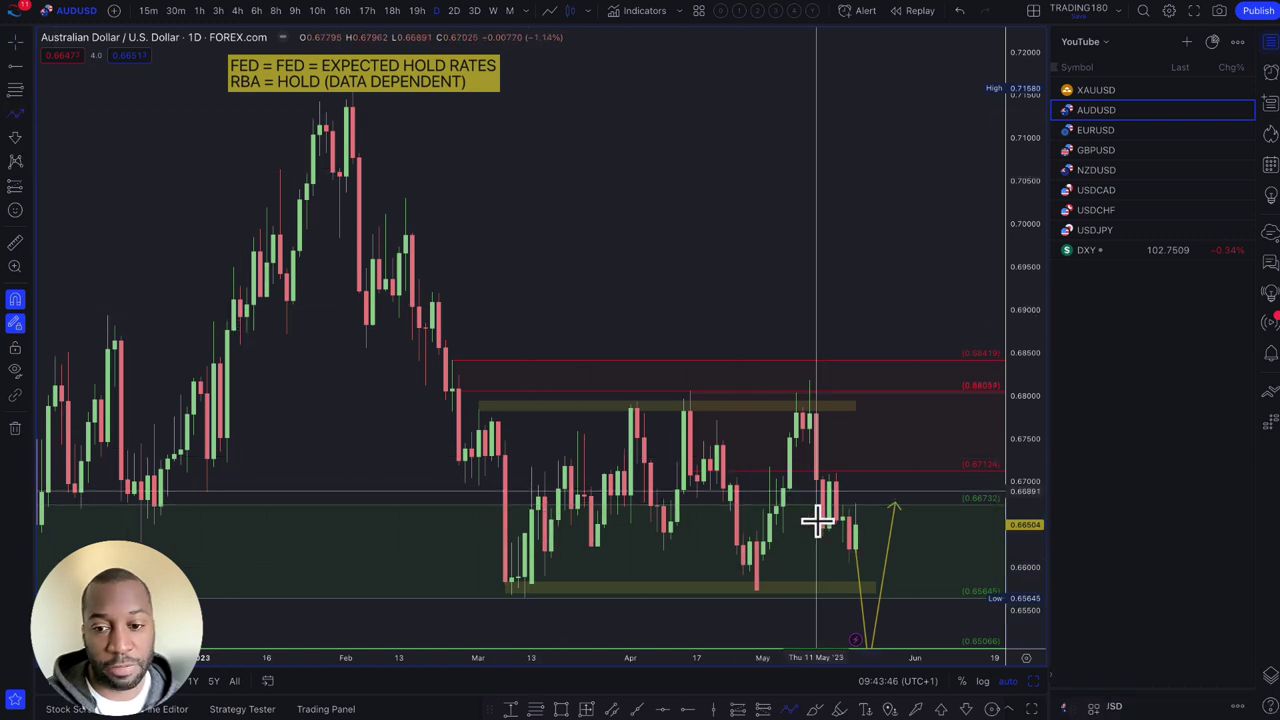
pyautogui.click(858, 560)
pyautogui.click(862, 598)
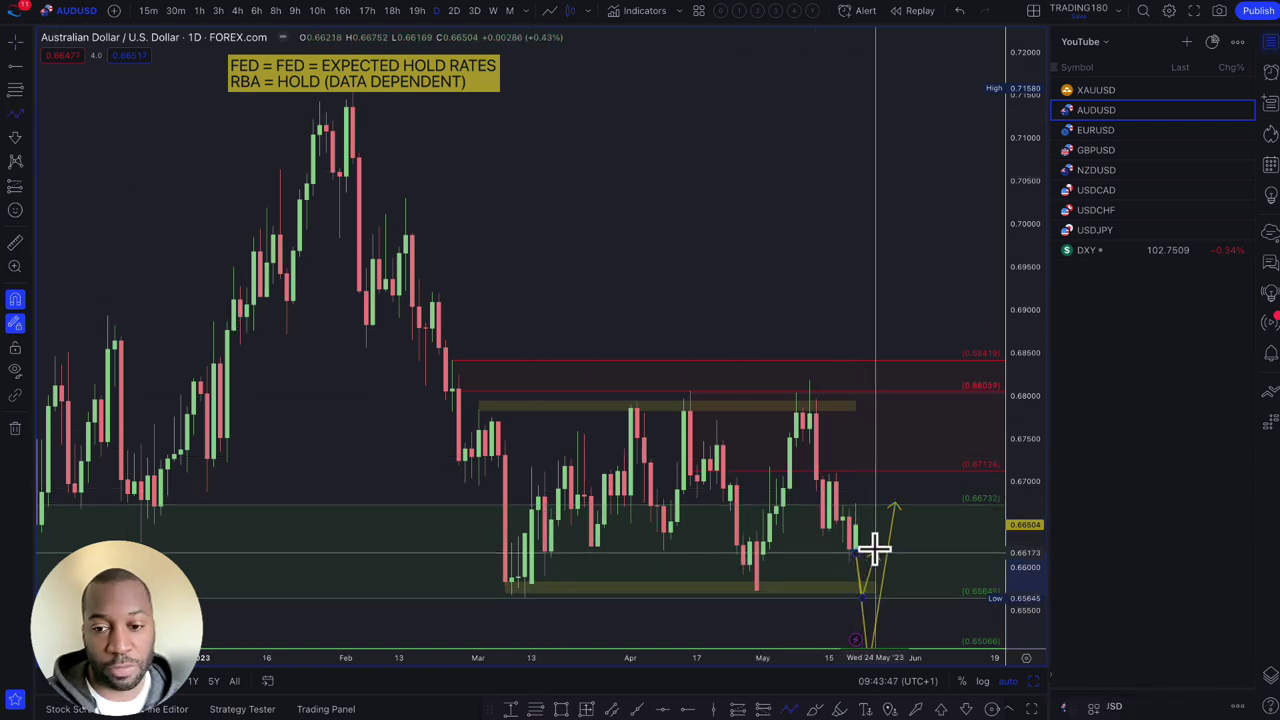
pyautogui.doubleClick(894, 506)
# - Move the lower edge of the mid-April AUDUSD supply zone to 0.67619 and the upper edge of the demand zone to 0.66304
pyautogui.scroll(-2, 830, 525)
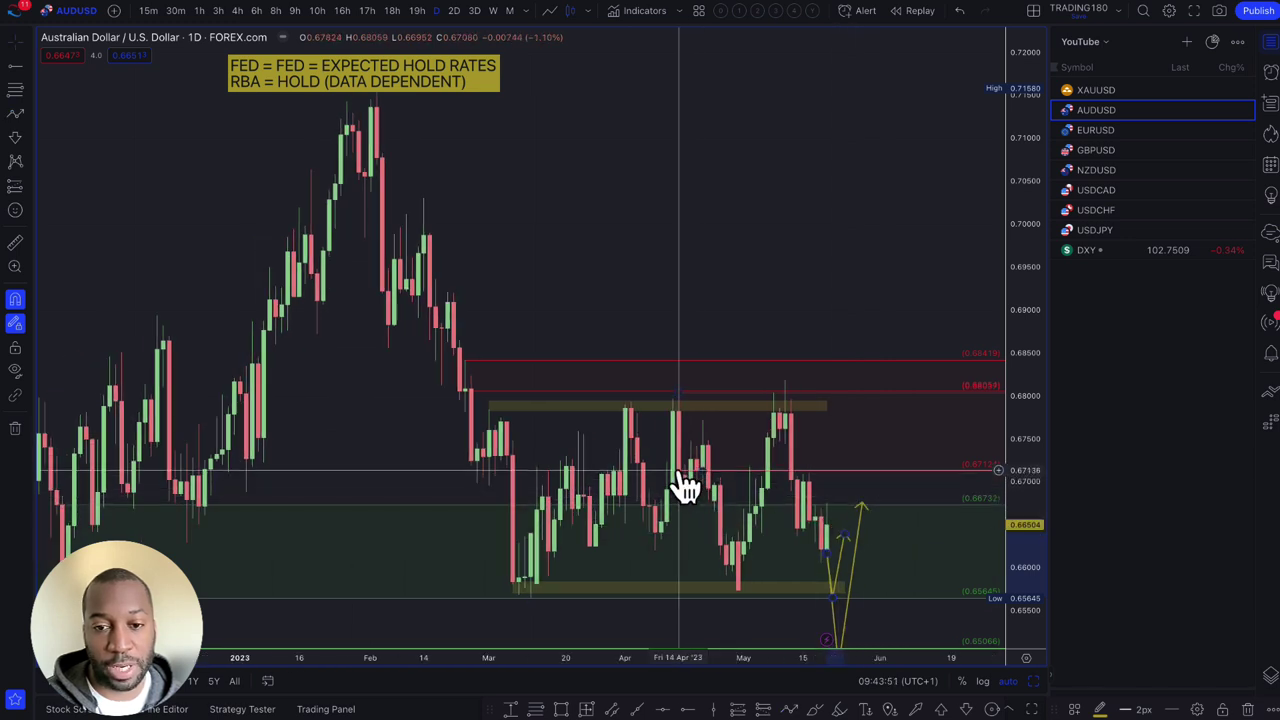
pyautogui.moveTo(782, 441); pyautogui.dragTo(784, 428)
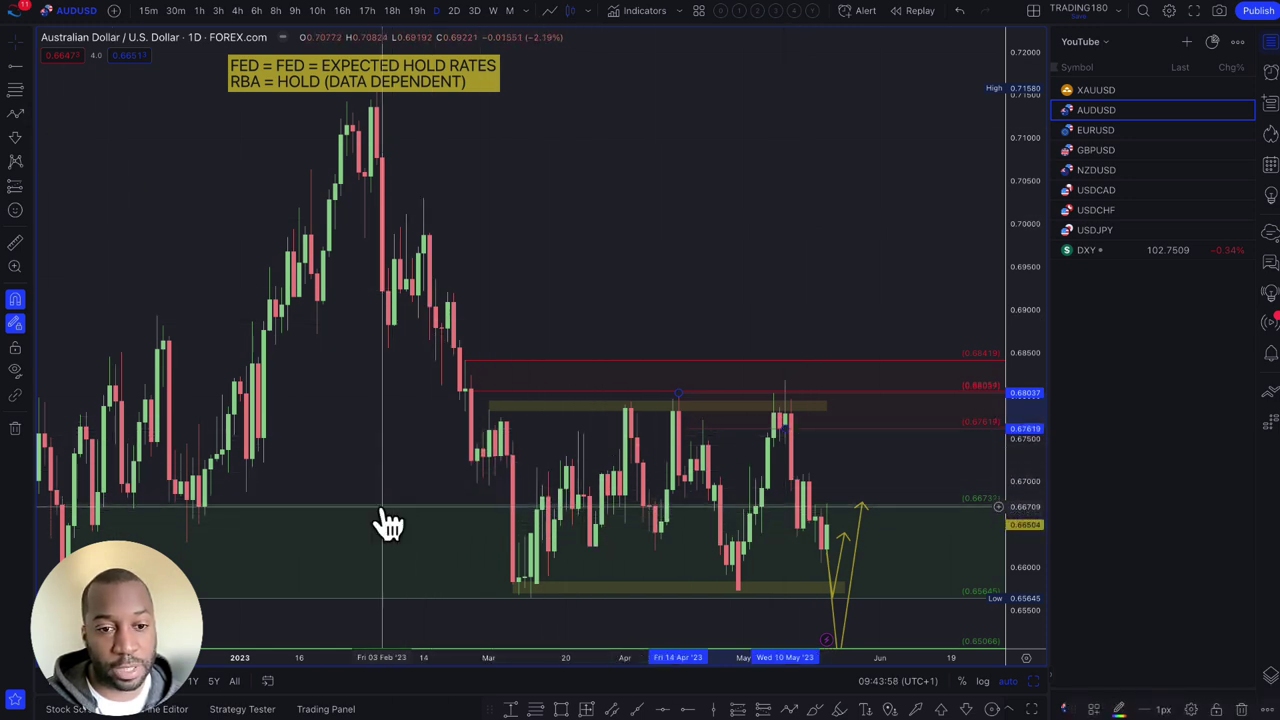
pyautogui.click(857, 523)
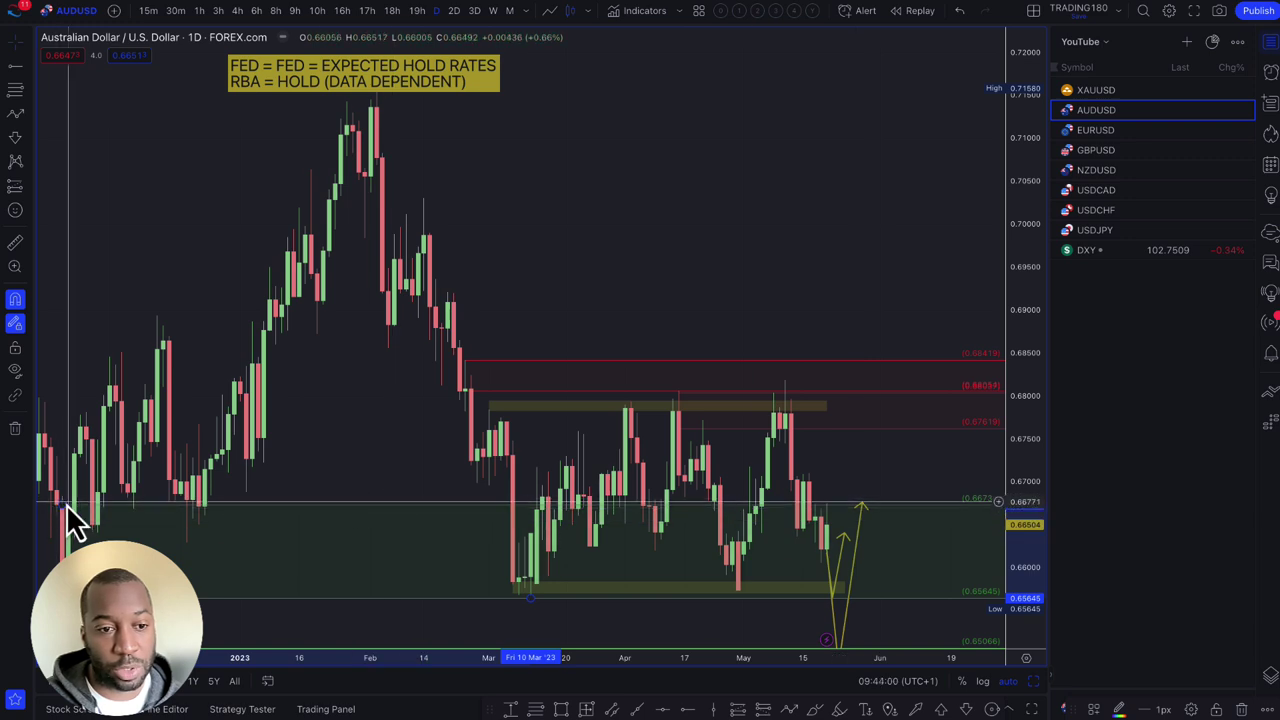
pyautogui.moveTo(62, 507); pyautogui.dragTo(737, 560)
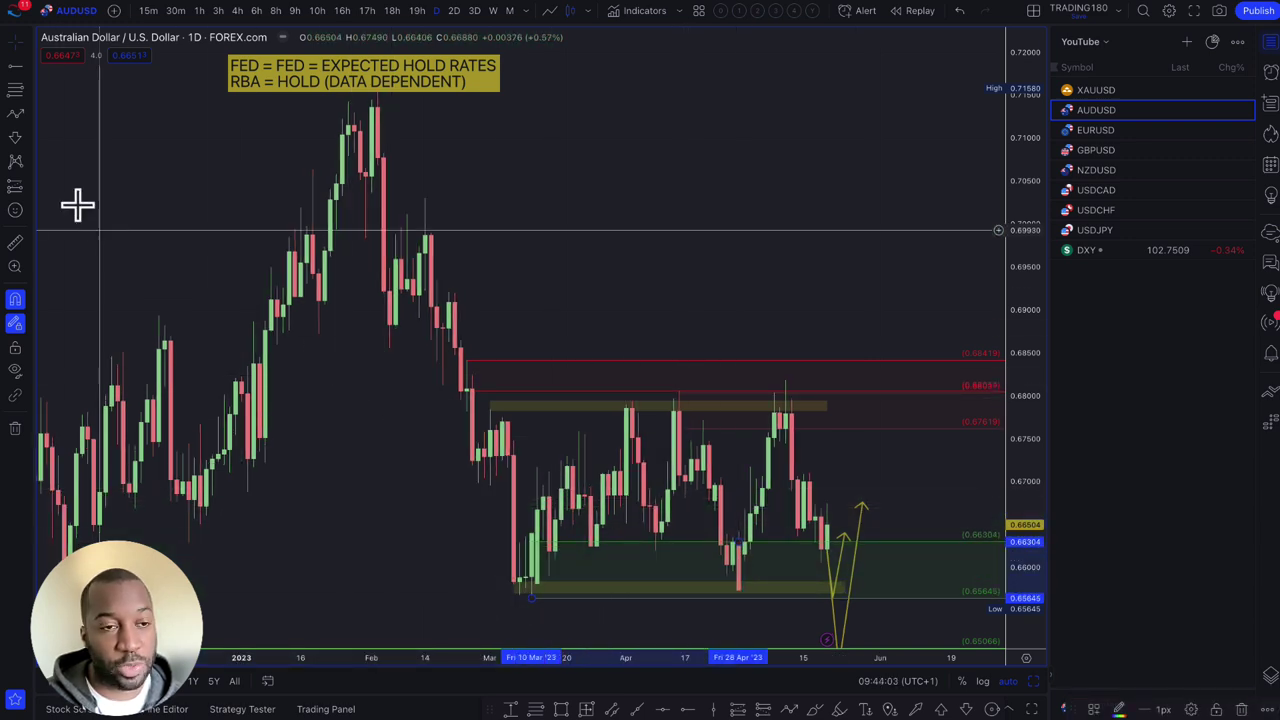
# - Add an AUDUSD supply zone from 0.66459 to 0.67089 at the mid-May candles and draw a path from about 0.6695 down to about 0.6585
pyautogui.click(810, 522)
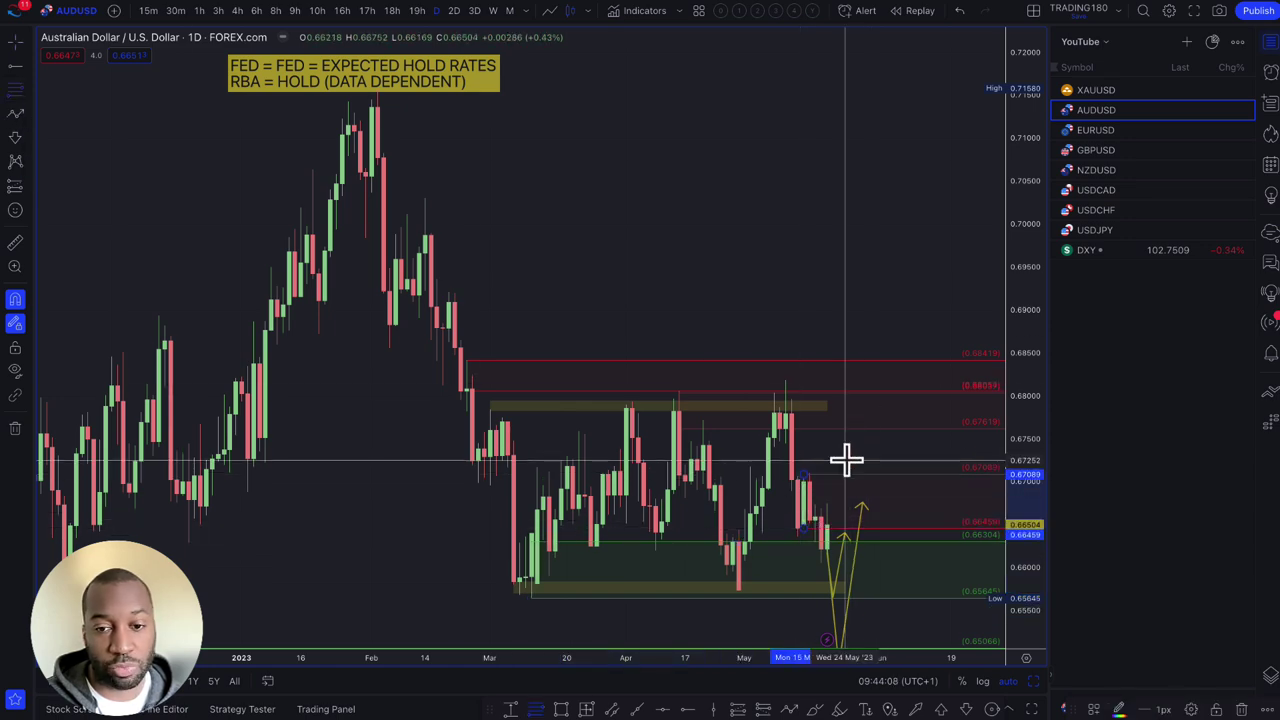
pyautogui.scroll(5, 845, 458)
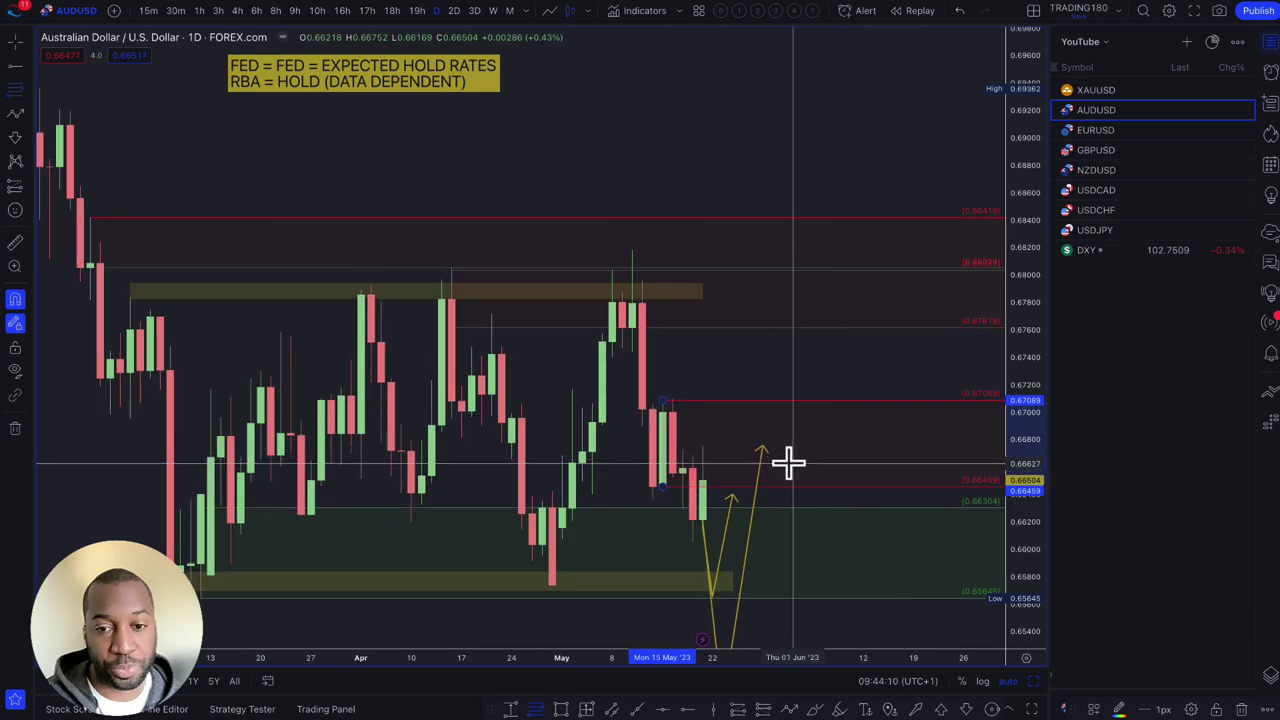
pyautogui.click(20, 113)
pyautogui.click(763, 421)
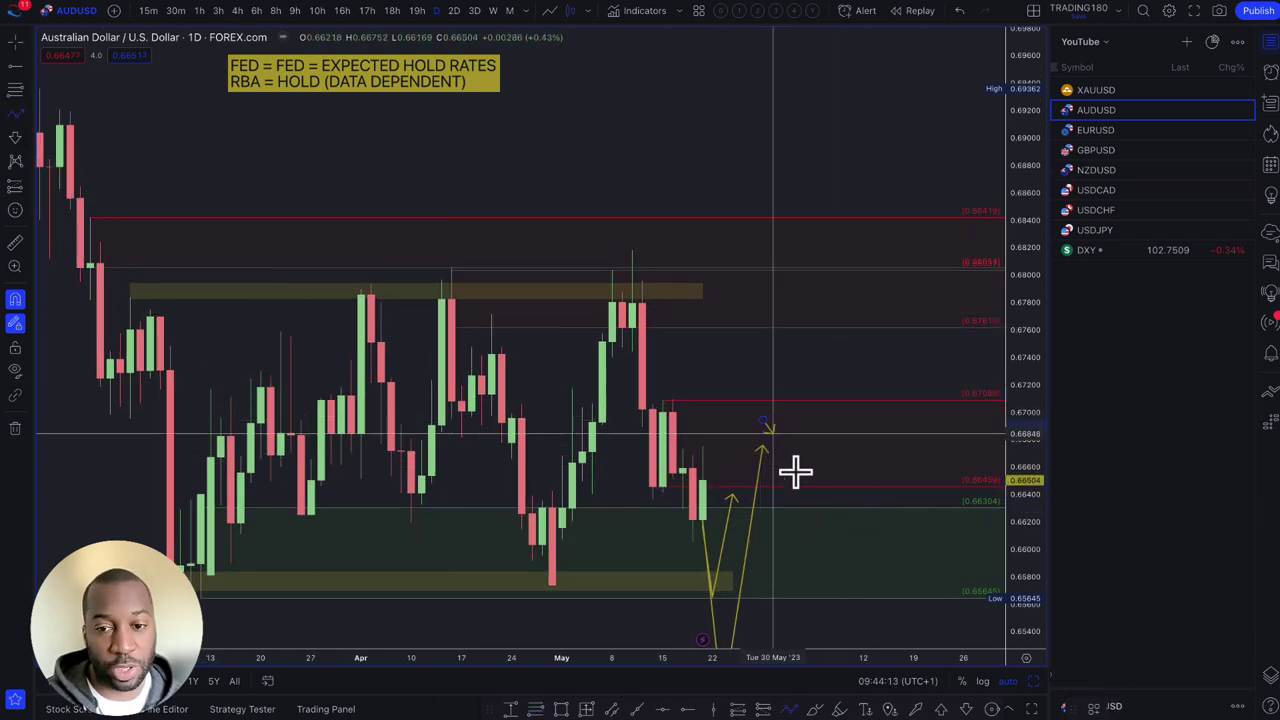
pyautogui.click(845, 570)
pyautogui.scroll(-3, 755, 555)
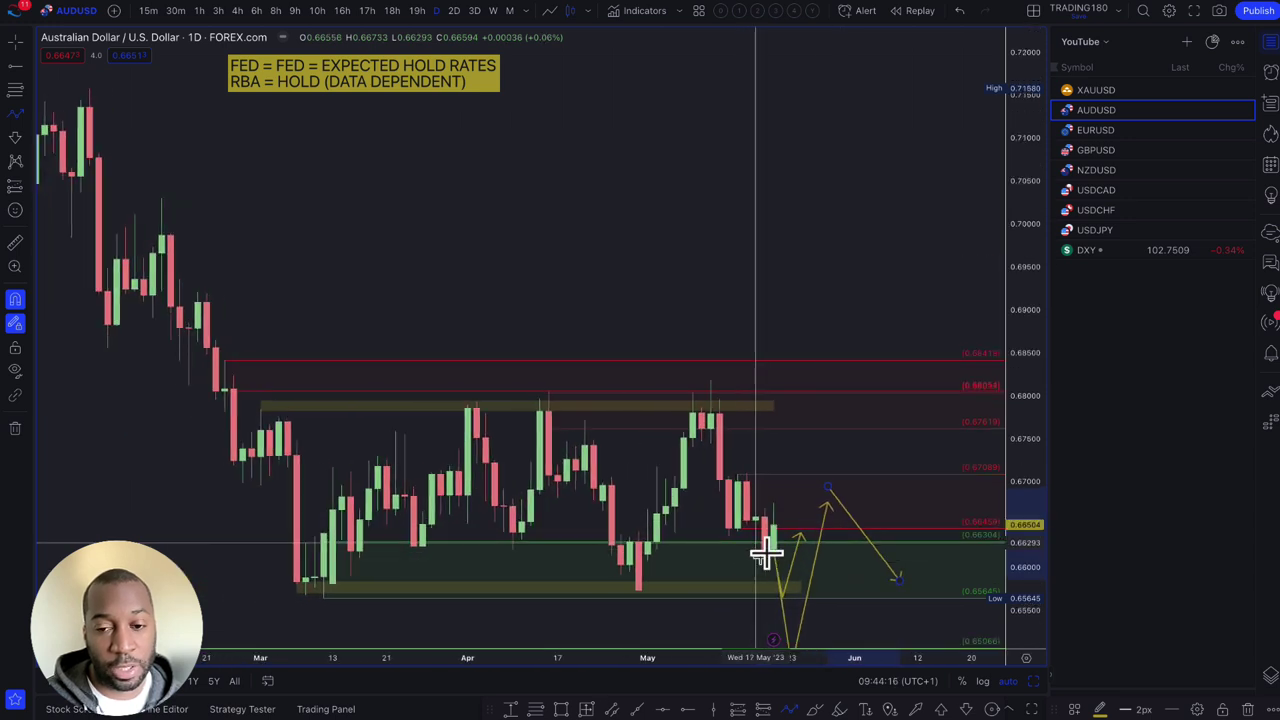
# - Set the upper edge of the mid-May AUDUSD supply zone to 0.67098
pyautogui.click(750, 473)
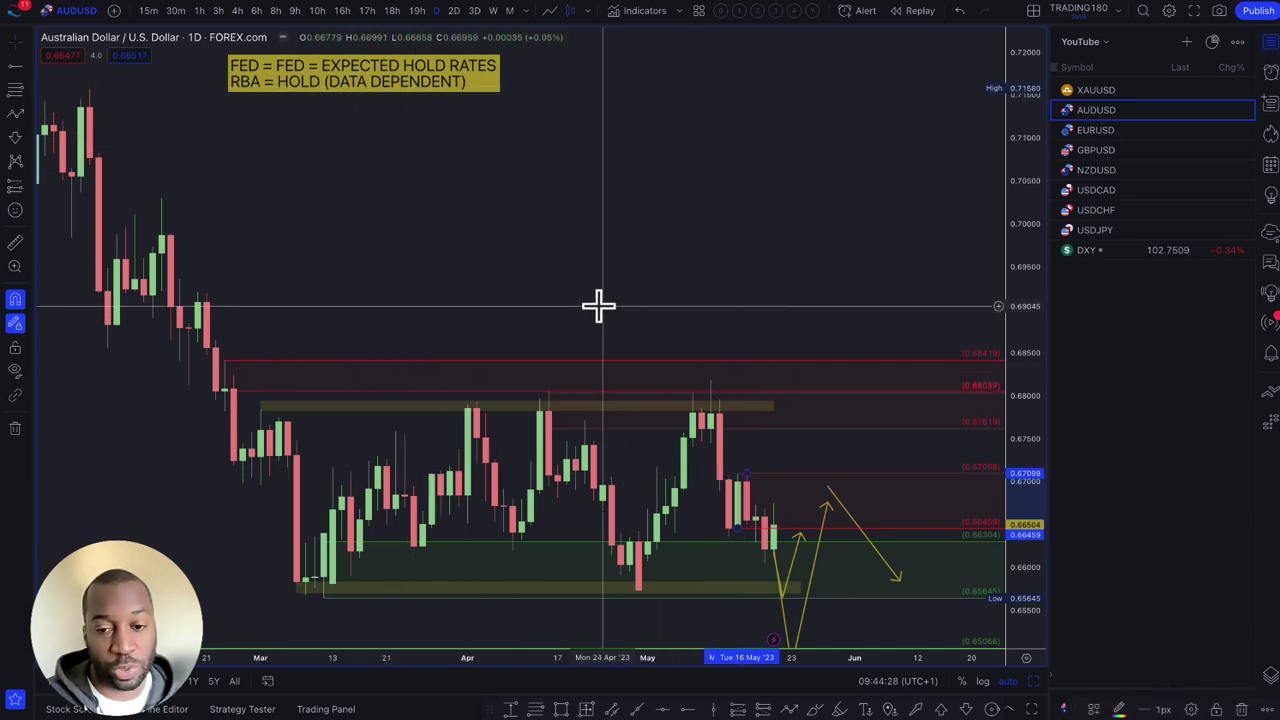
# - Examine the AUDUSD zones, projected paths and rate-expectation note against the wider price history
pyautogui.scroll(-2, 849, 560)
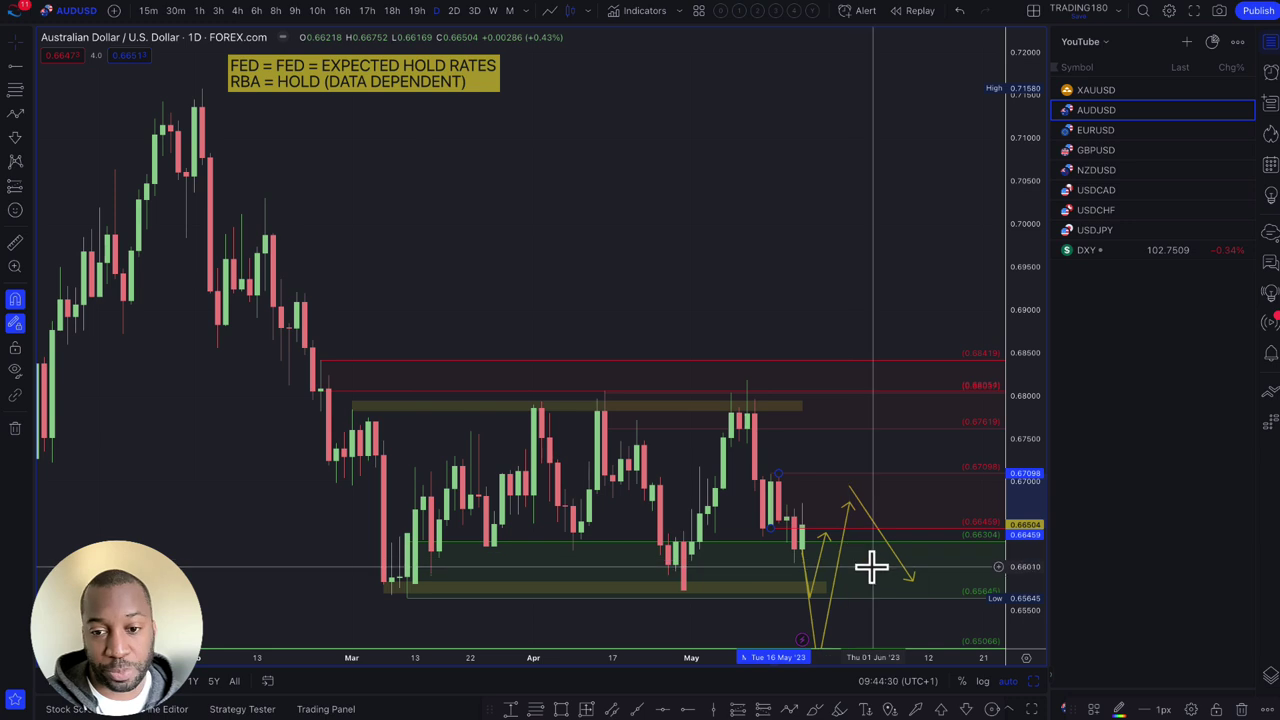
pyautogui.scroll(-1, 812, 570)
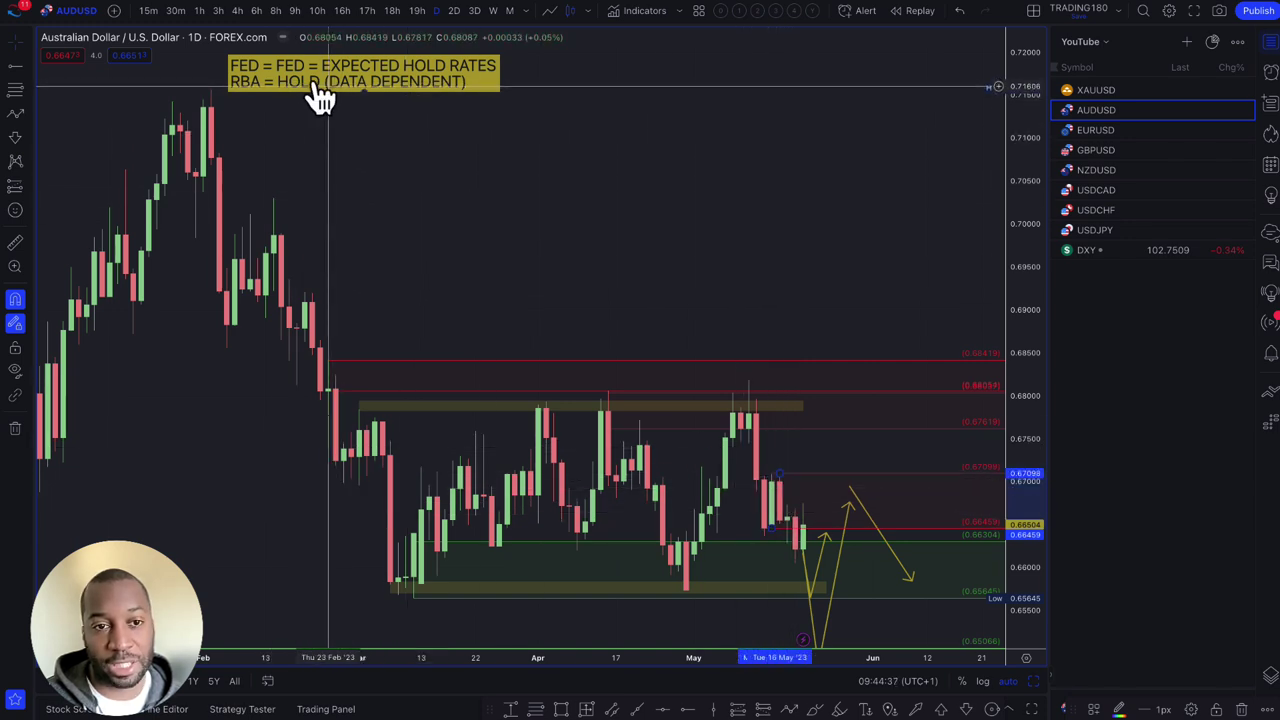
pyautogui.scroll(-3, 900, 510)
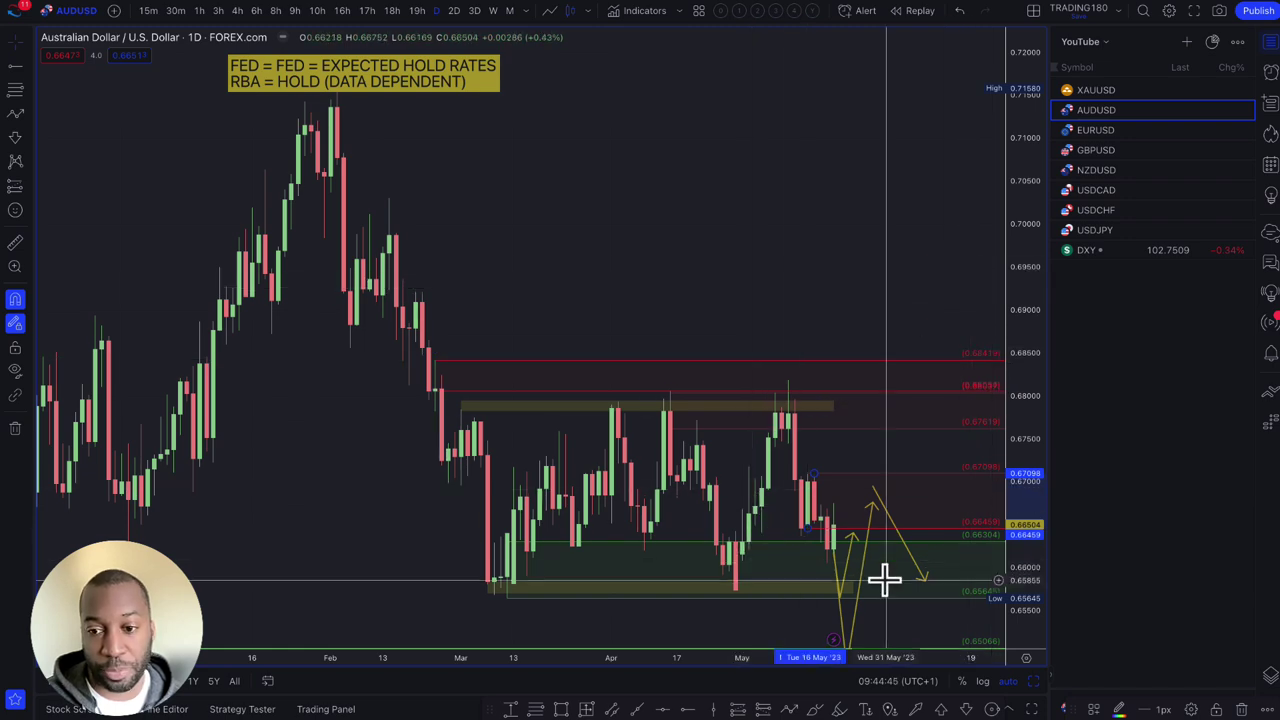
pyautogui.scroll(-6, 885, 604)
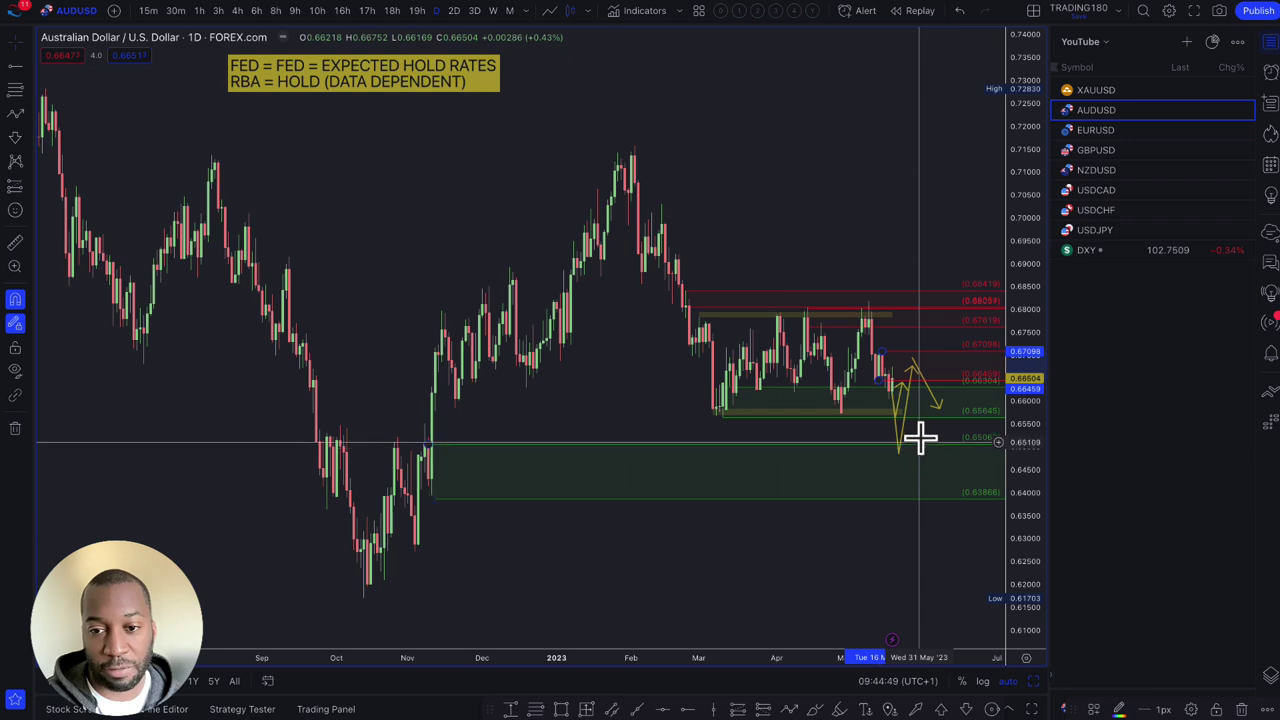
pyautogui.scroll(3, 915, 440)
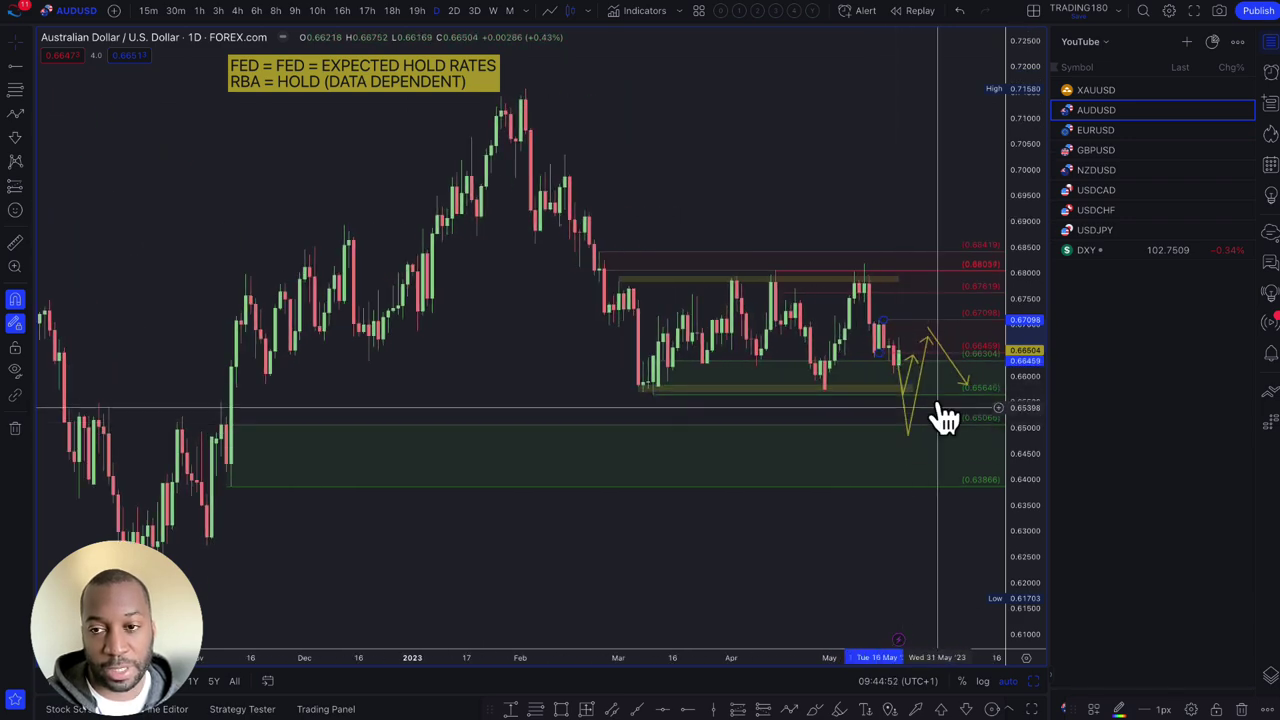
pyautogui.scroll(4, 920, 400)
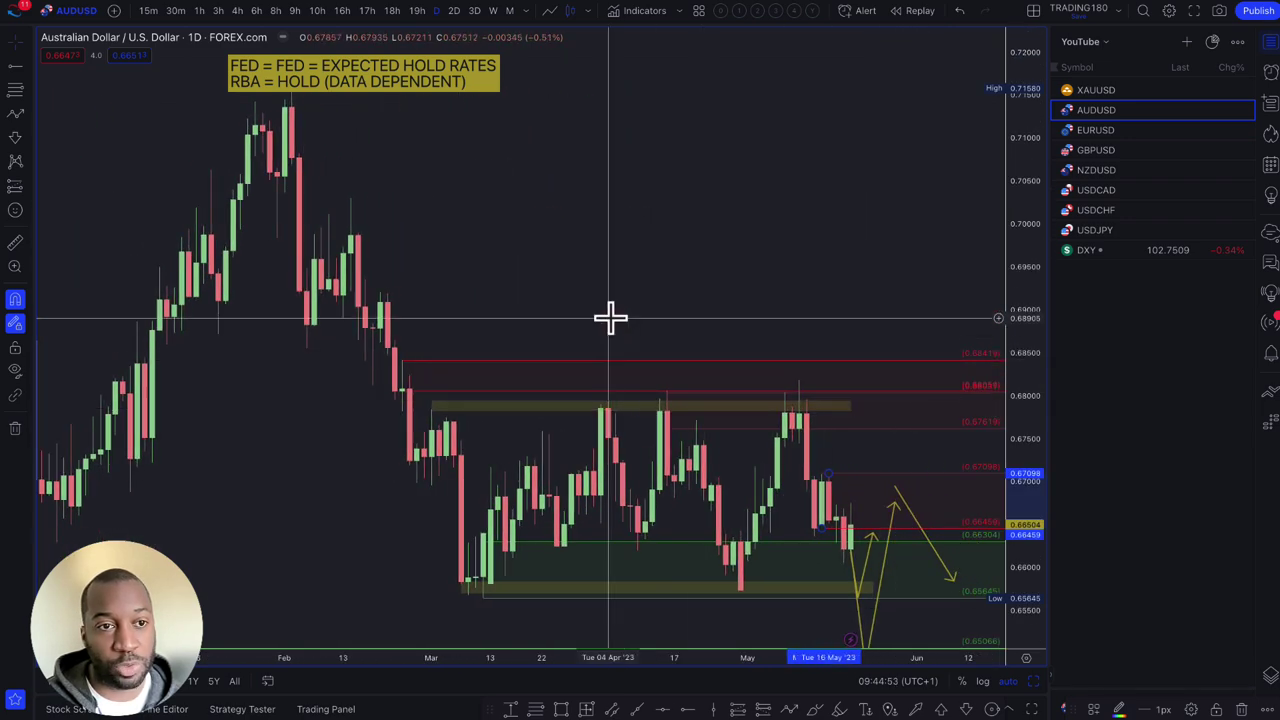
pyautogui.scroll(-1, 610, 317)
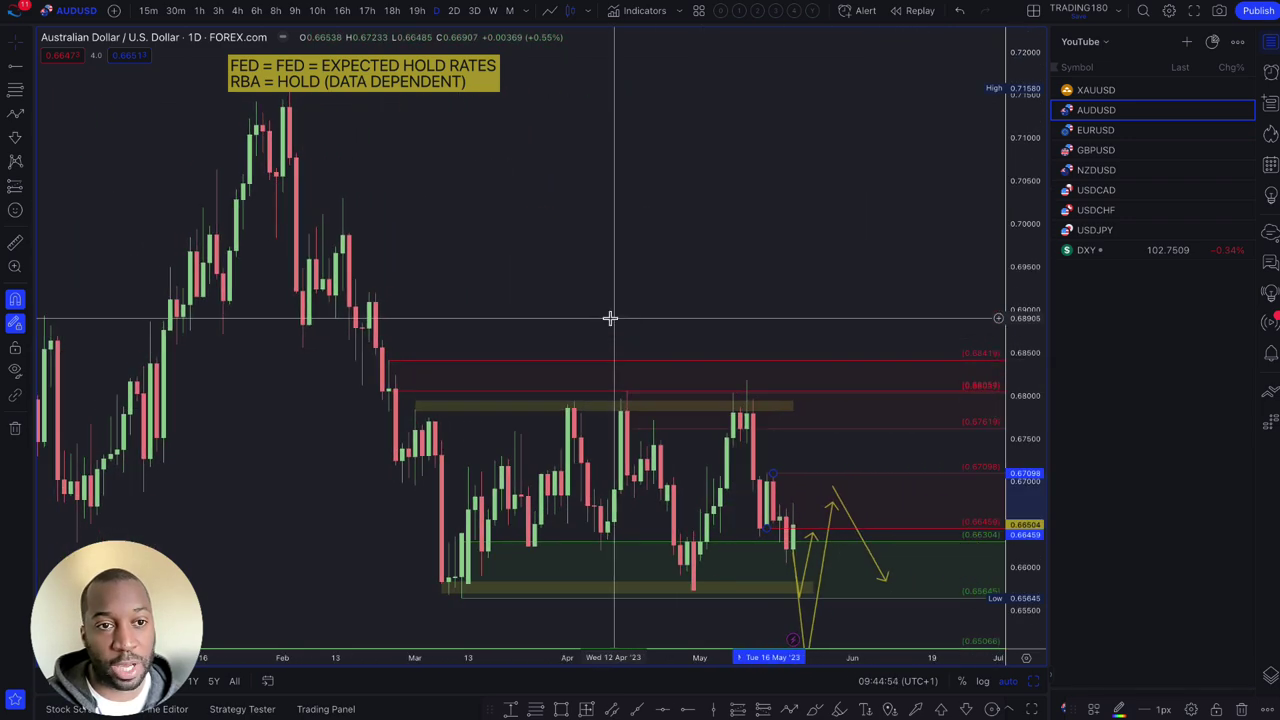
# - Switch the chart to XAUUSD and draw a second price path dipping to about 1948 and rising to about 2032
pyautogui.click(1121, 92)
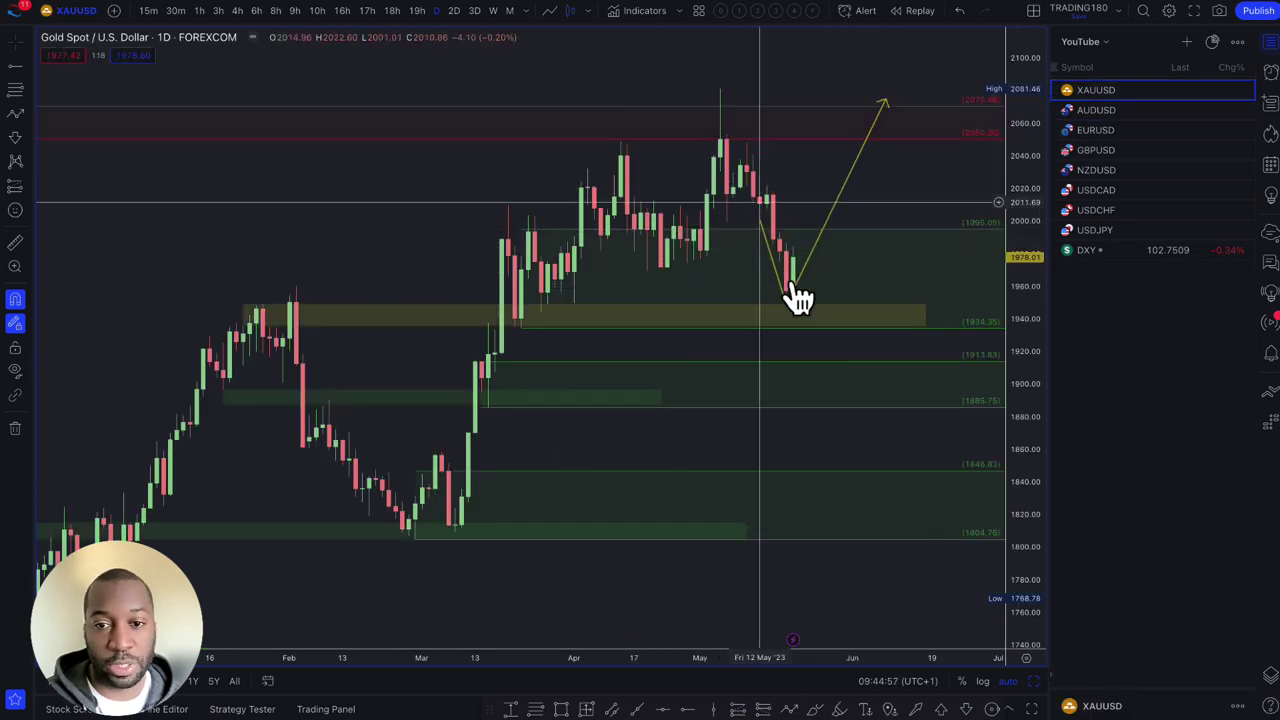
pyautogui.moveTo(786, 290); pyautogui.dragTo(786, 303)
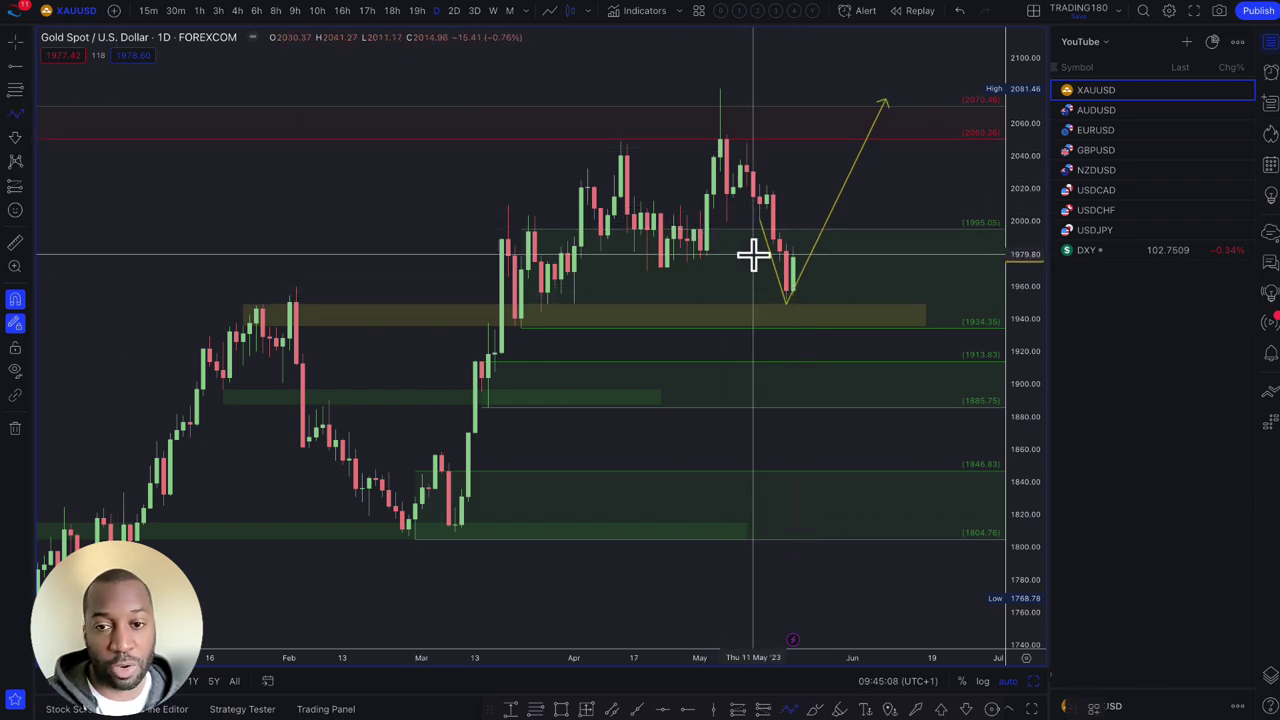
pyautogui.click(812, 307)
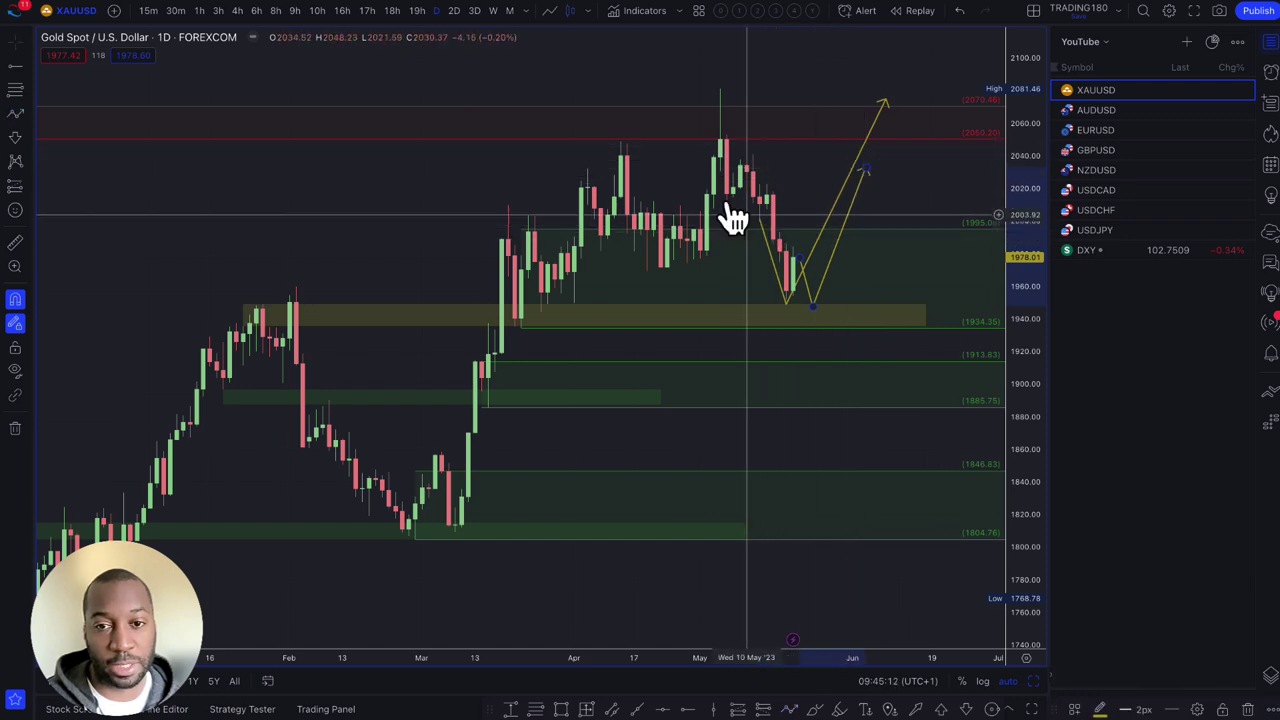
# - Replace the XAUUSD supply zone with one from 2010.86 to 2081.46 and pull the first path's arrow end down to about 2037
pyautogui.rightClick(701, 182)
pyautogui.click(708, 115)
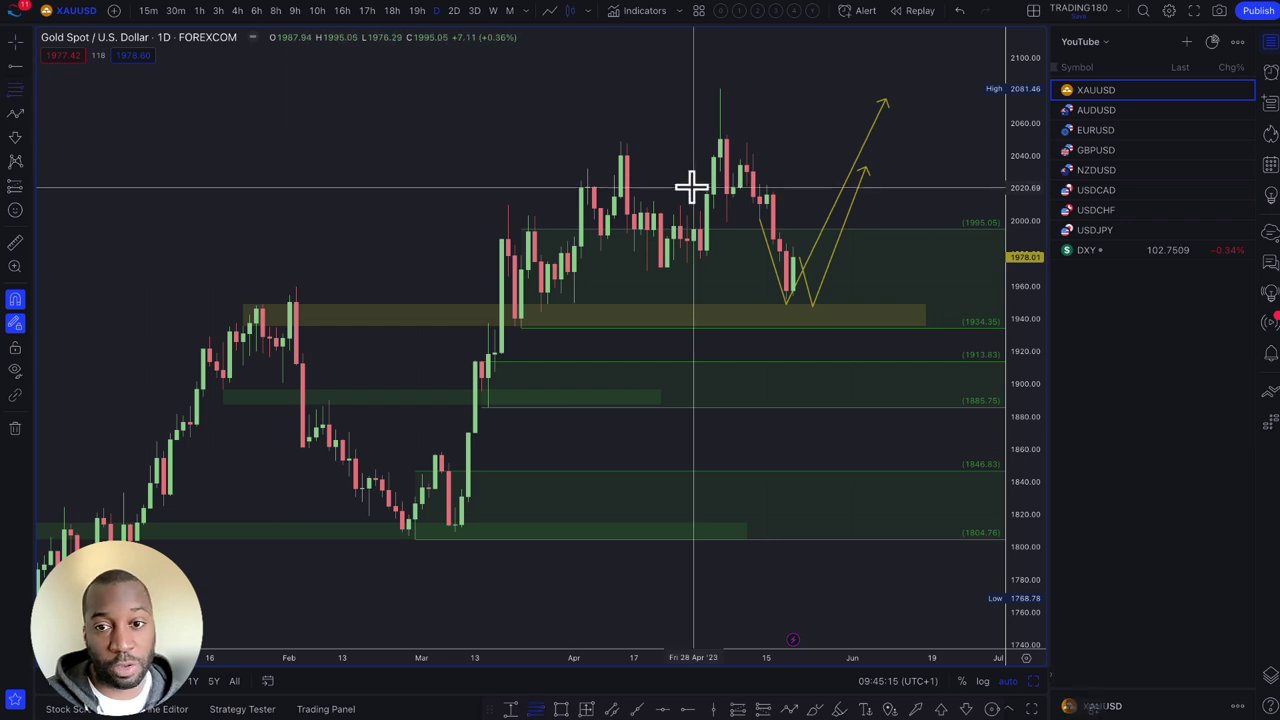
pyautogui.click(785, 190)
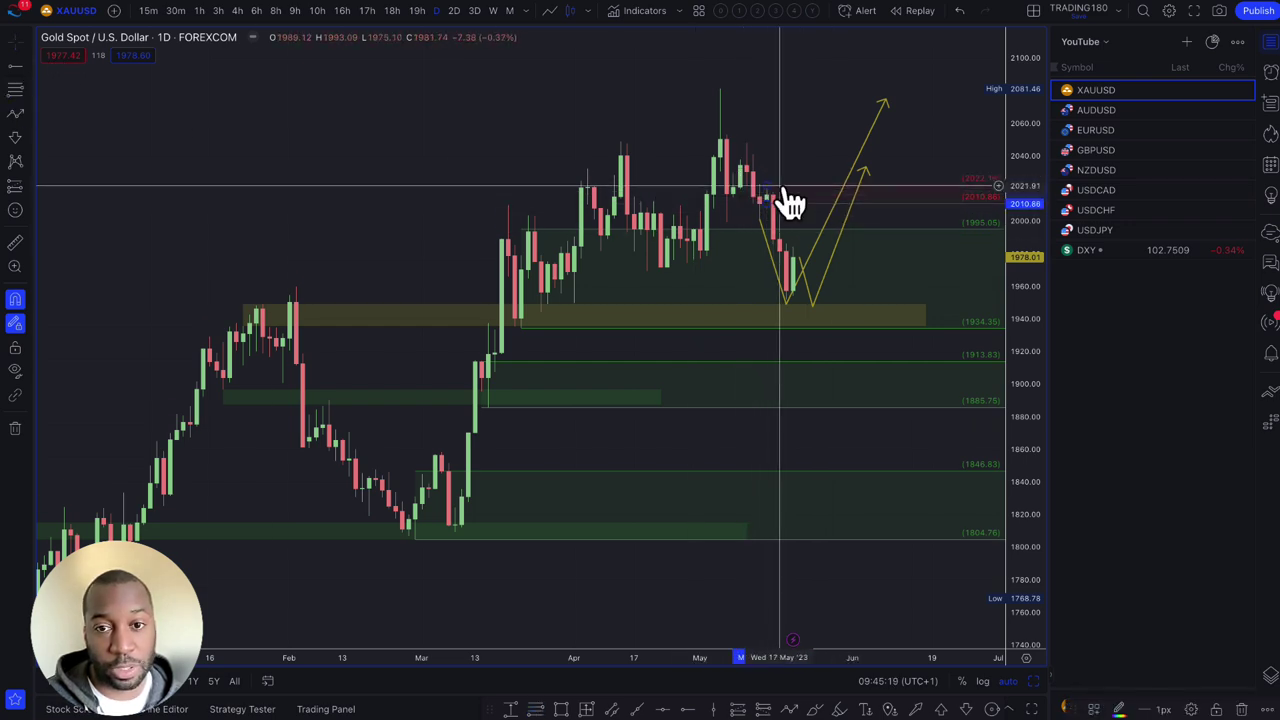
pyautogui.moveTo(765, 186); pyautogui.dragTo(719, 90)
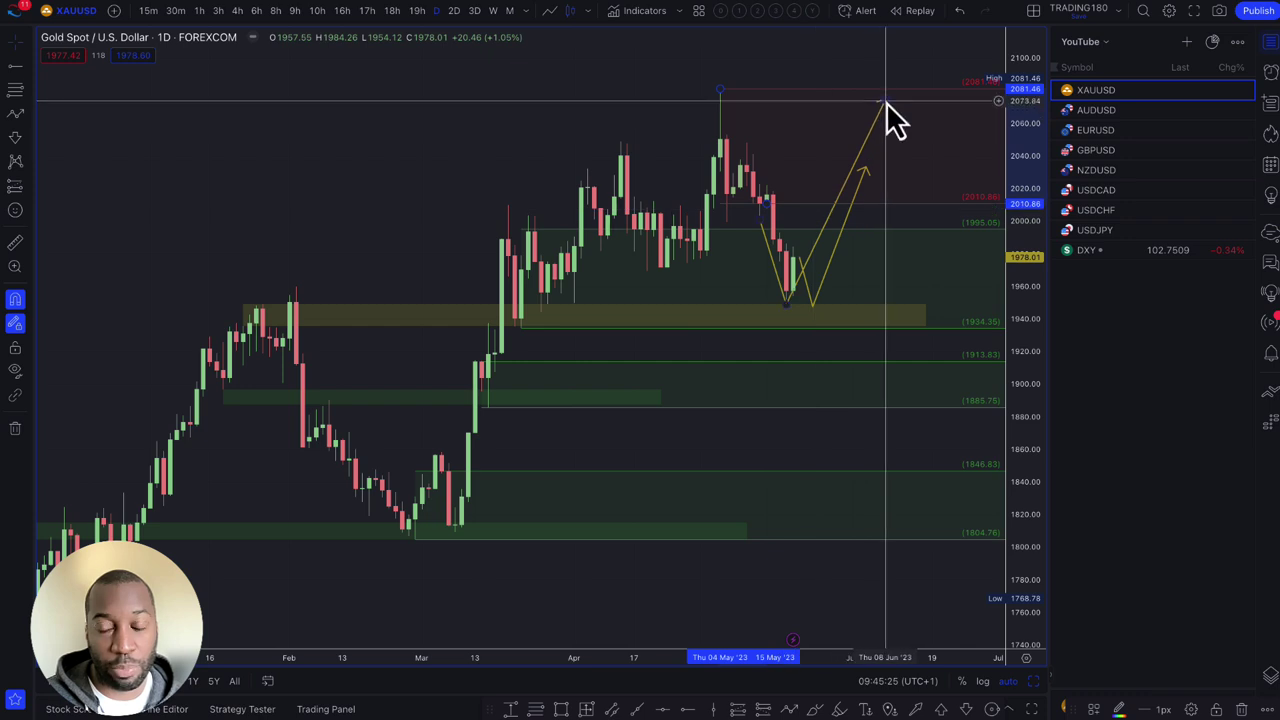
pyautogui.moveTo(886, 102); pyautogui.dragTo(830, 160)
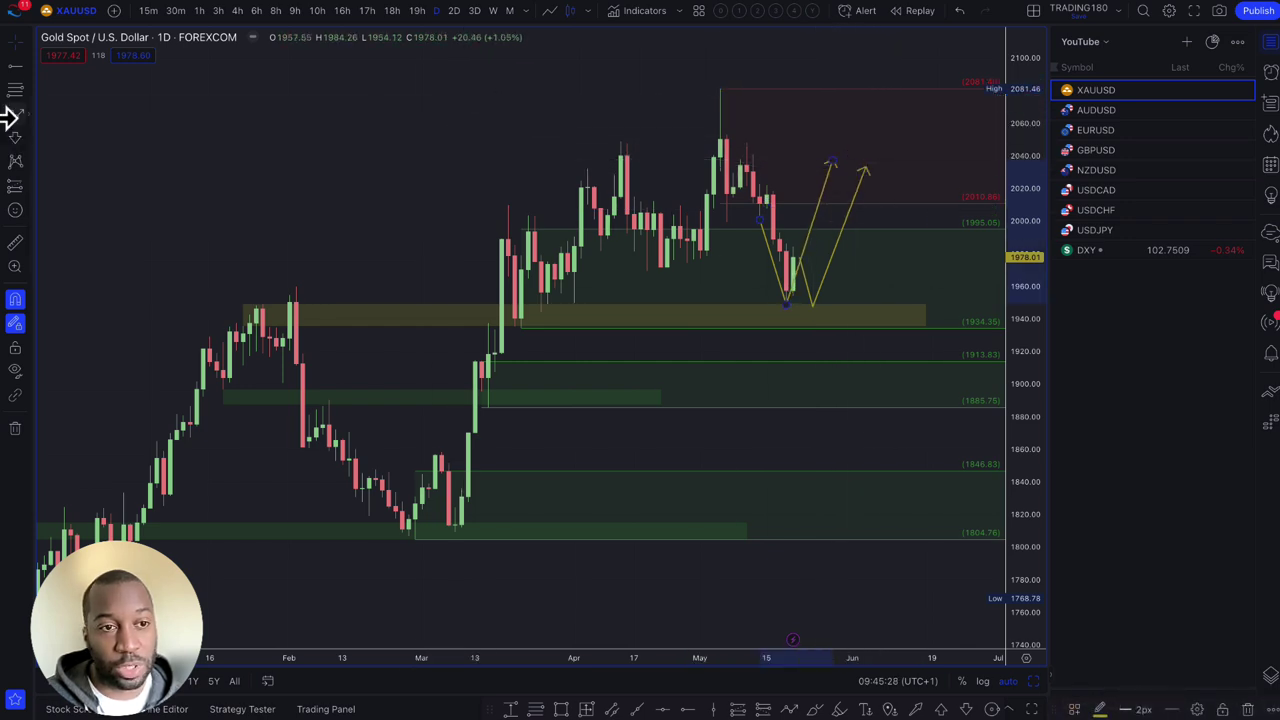
# - Add a yellow rectangle from 2048.79 to 2054.22, spanning the 13 April high to 16 June
pyautogui.click(86, 170)
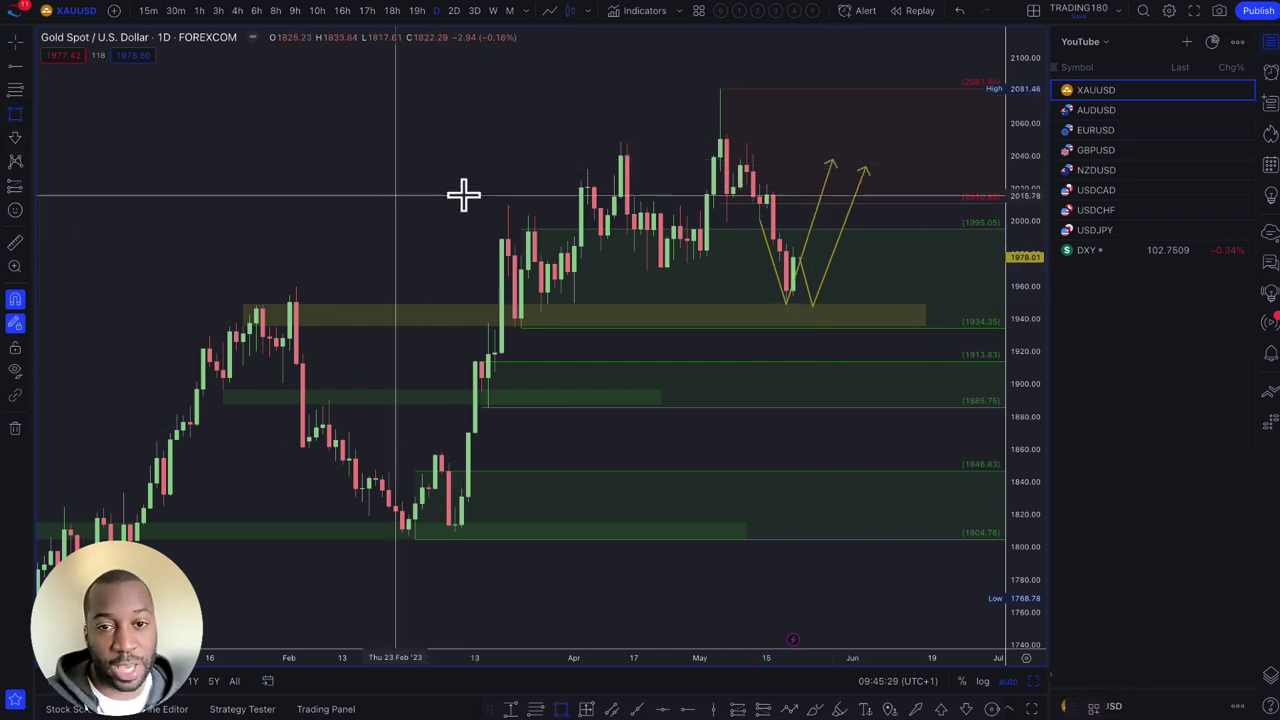
pyautogui.click(618, 142)
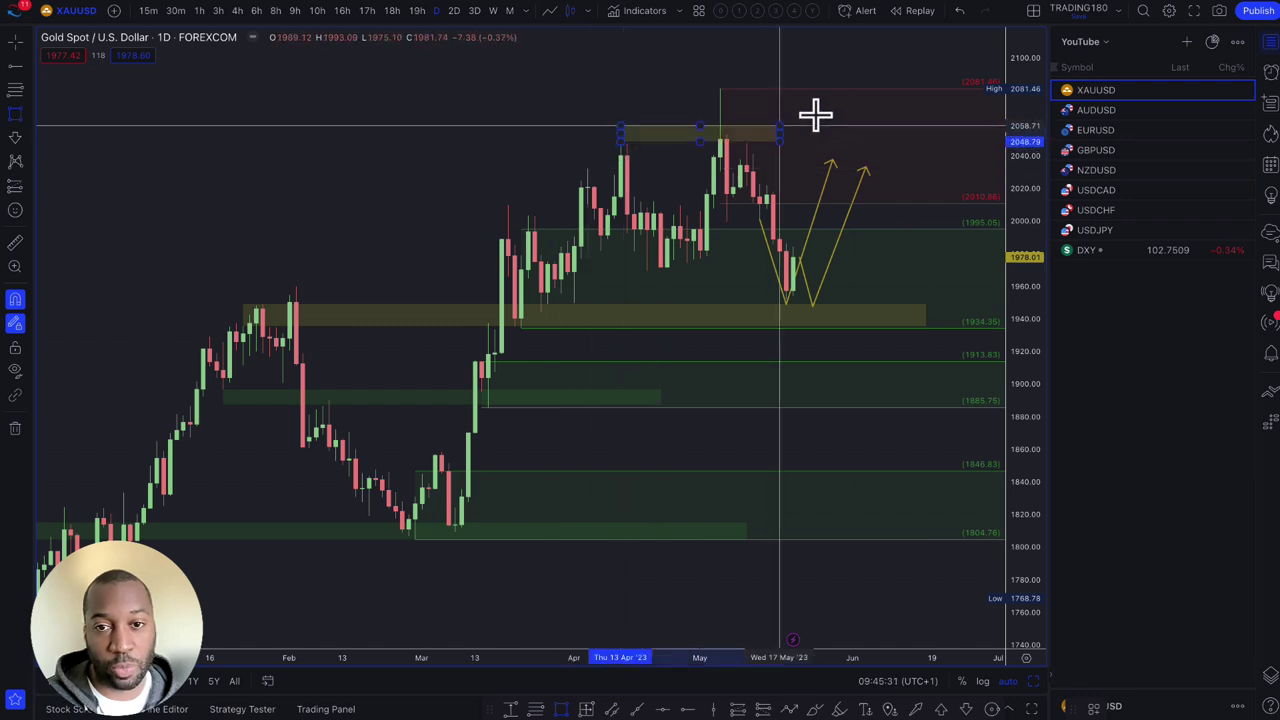
pyautogui.click(926, 132)
# - Add a yellow rectangle from 2009.84 to 2019.00 spanning 20 March to 15 June, and lower the first path's arrow end to about 2015
pyautogui.scroll(3, 799, 183)
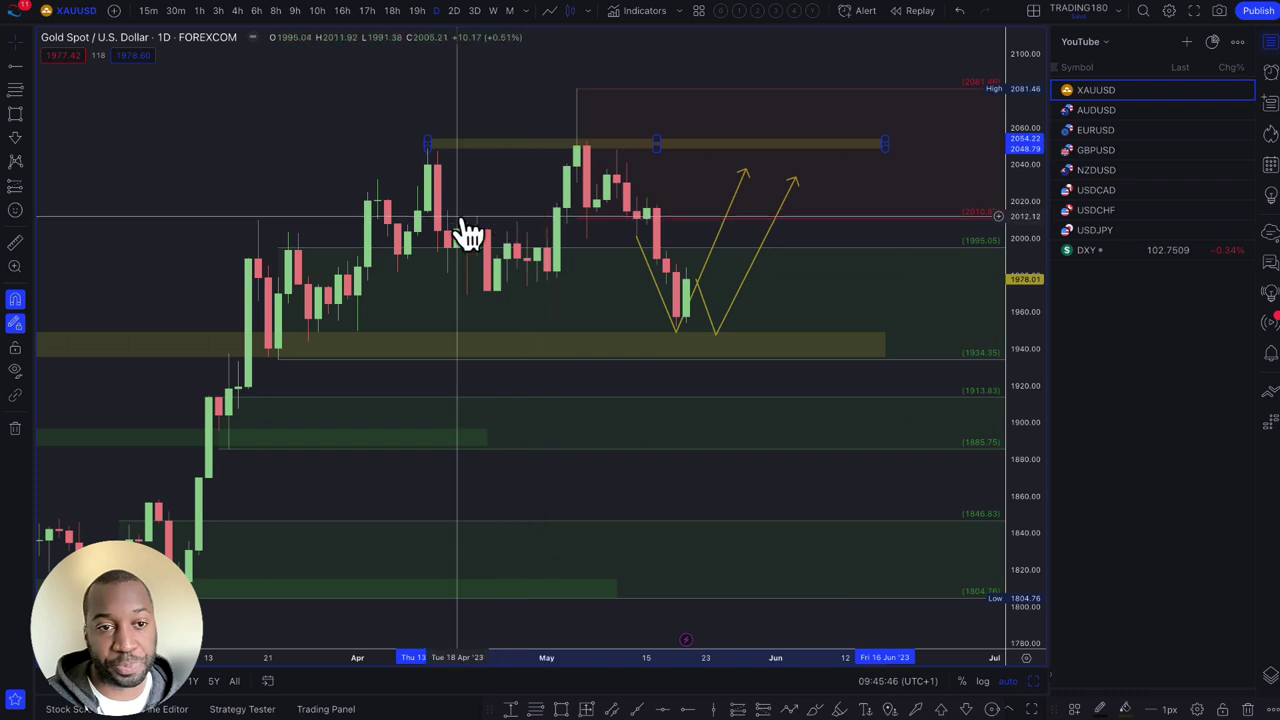
pyautogui.click(13, 115)
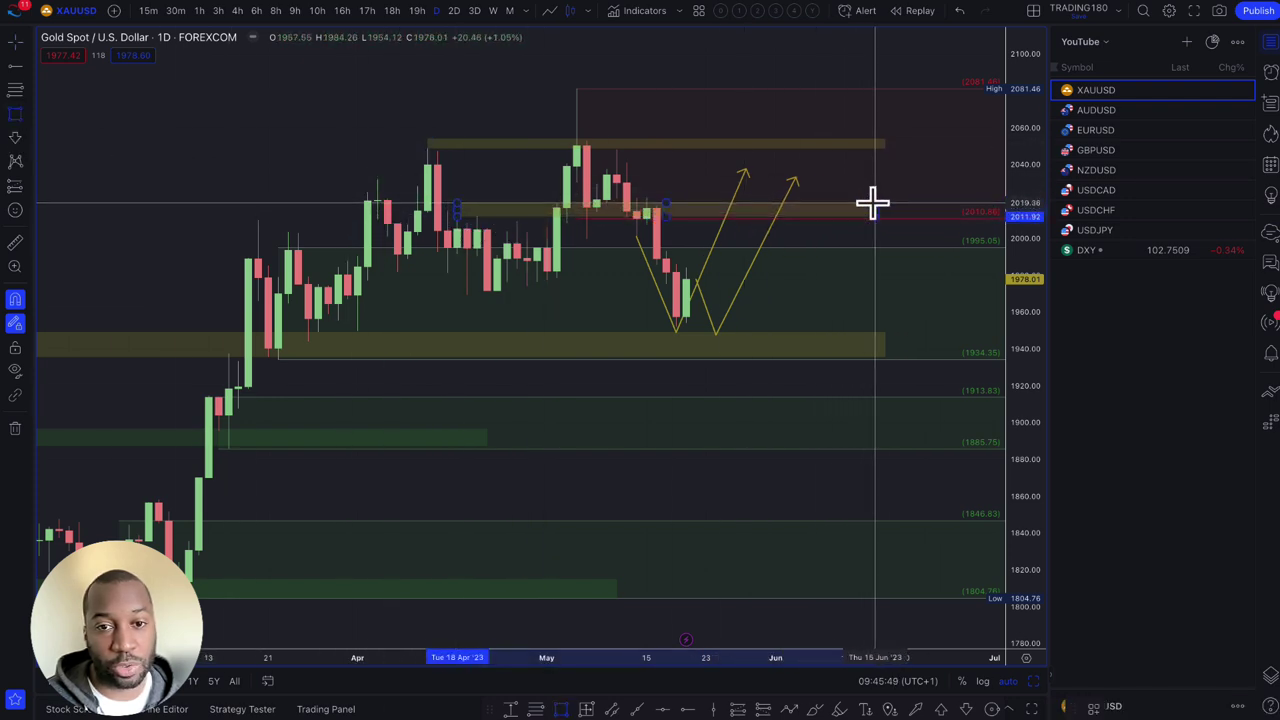
pyautogui.rightClick(458, 240)
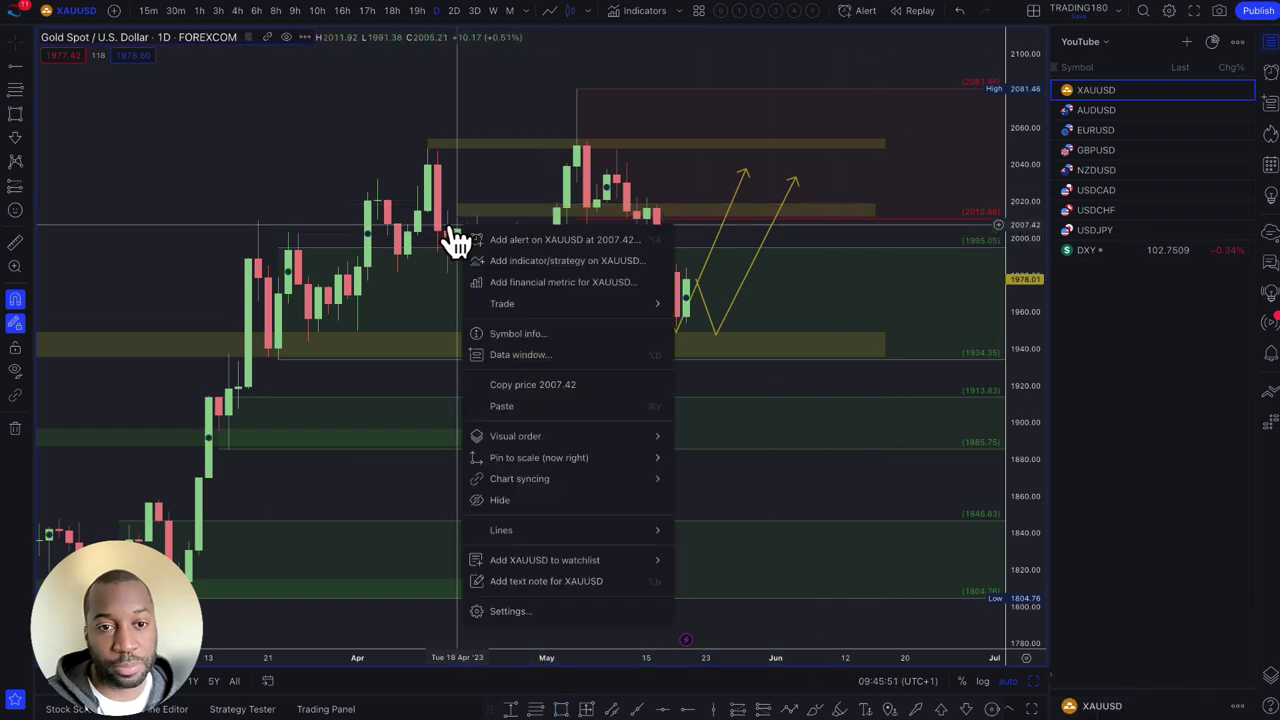
pyautogui.moveTo(458, 213); pyautogui.dragTo(305, 225)
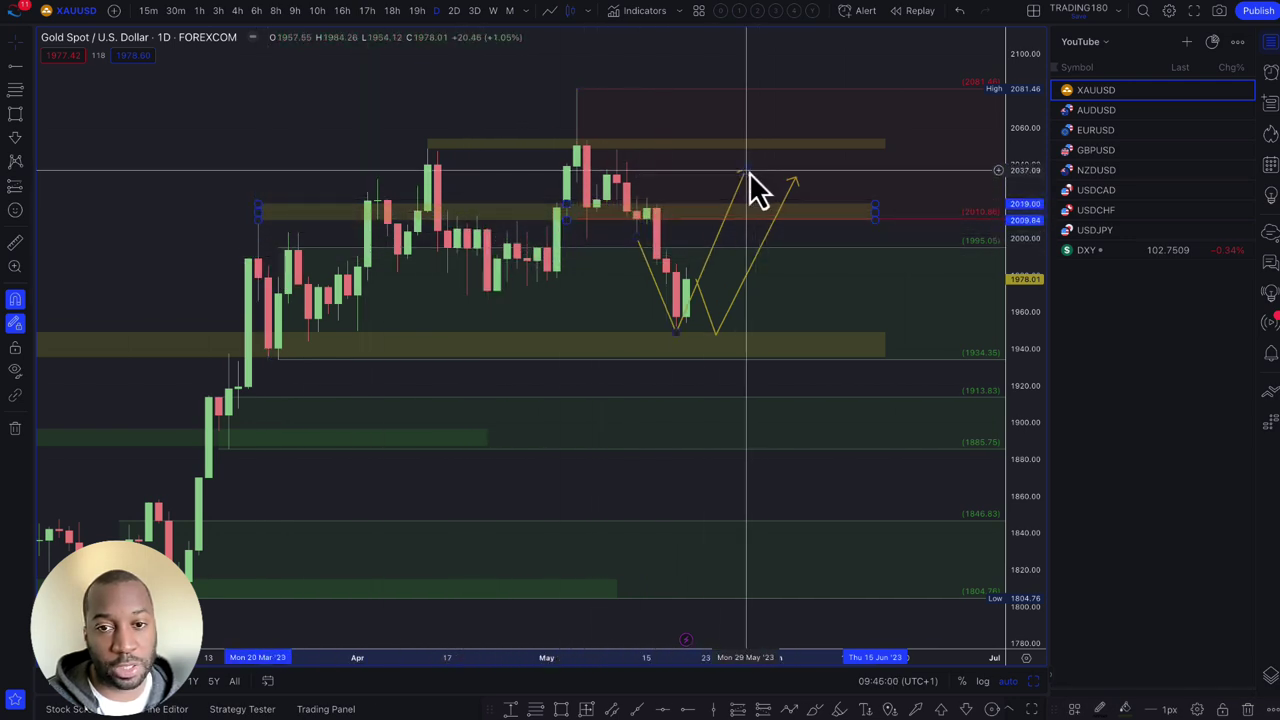
pyautogui.doubleClick(727, 212)
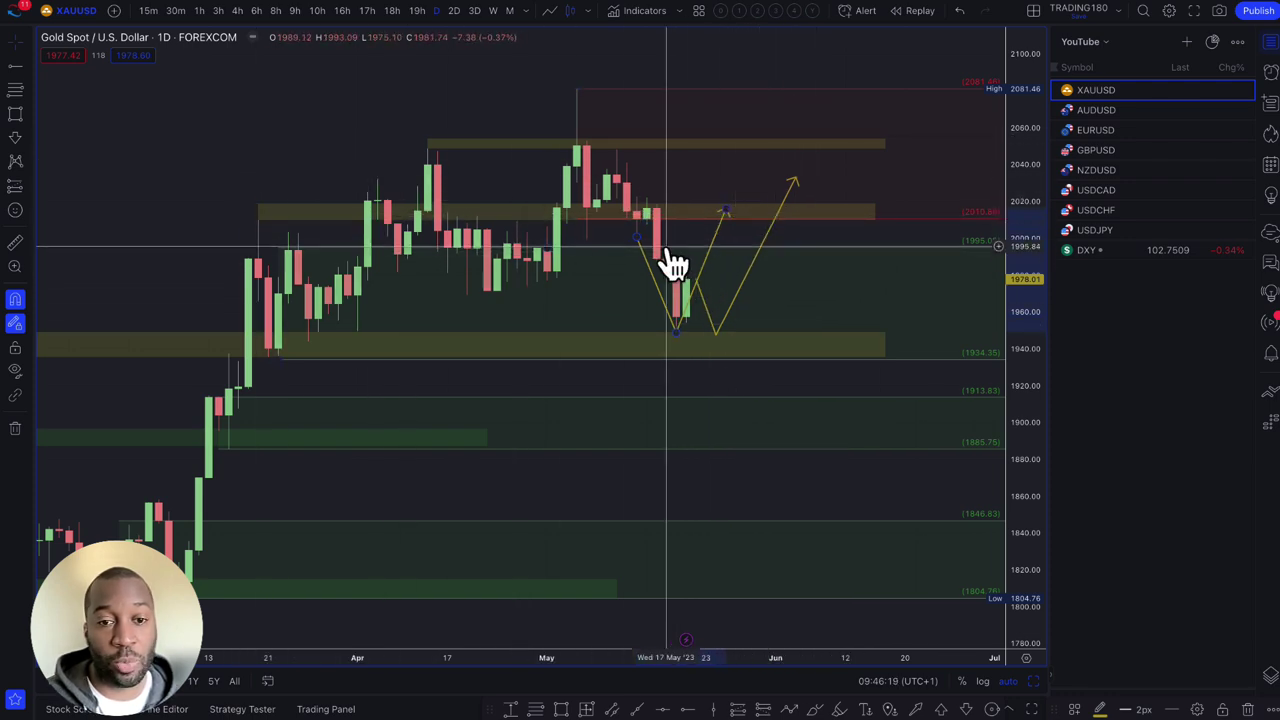
# - Lower the second path's turning point to about 1898 in late May and extend the green rectangle near 1890 to about 9 June
pyautogui.scroll(-3, 857, 343)
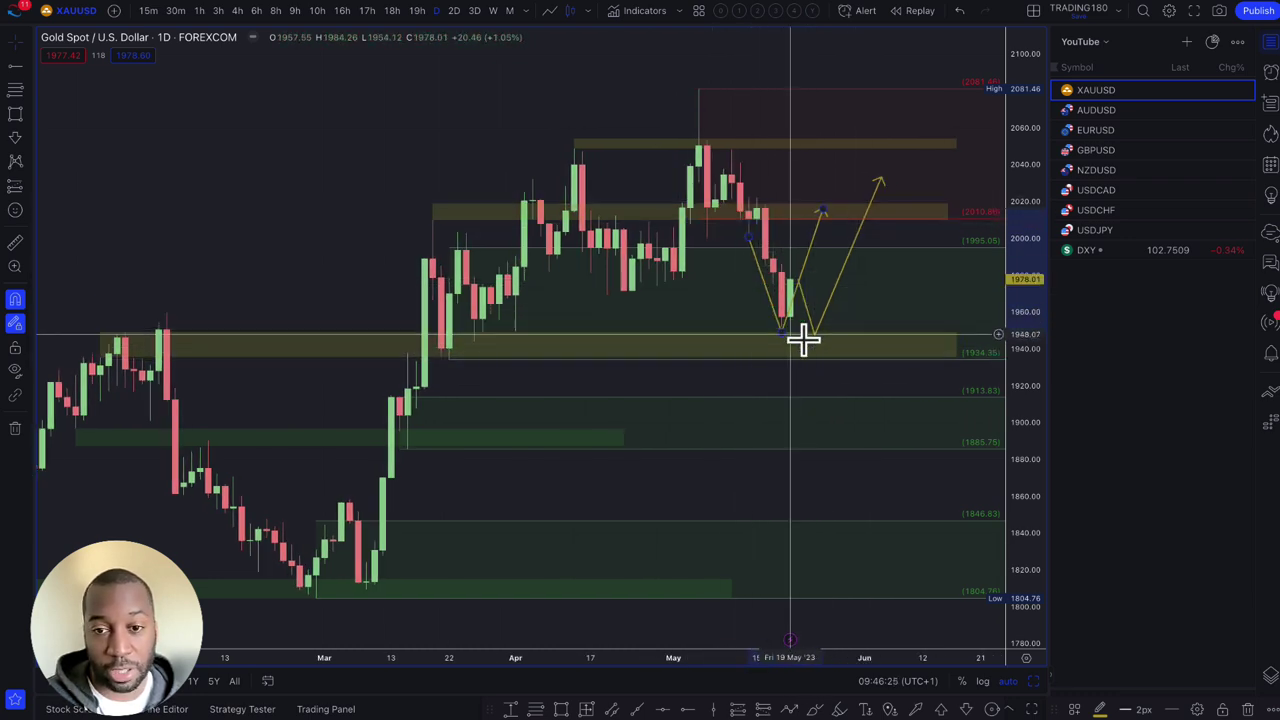
pyautogui.moveTo(815, 334); pyautogui.dragTo(816, 351)
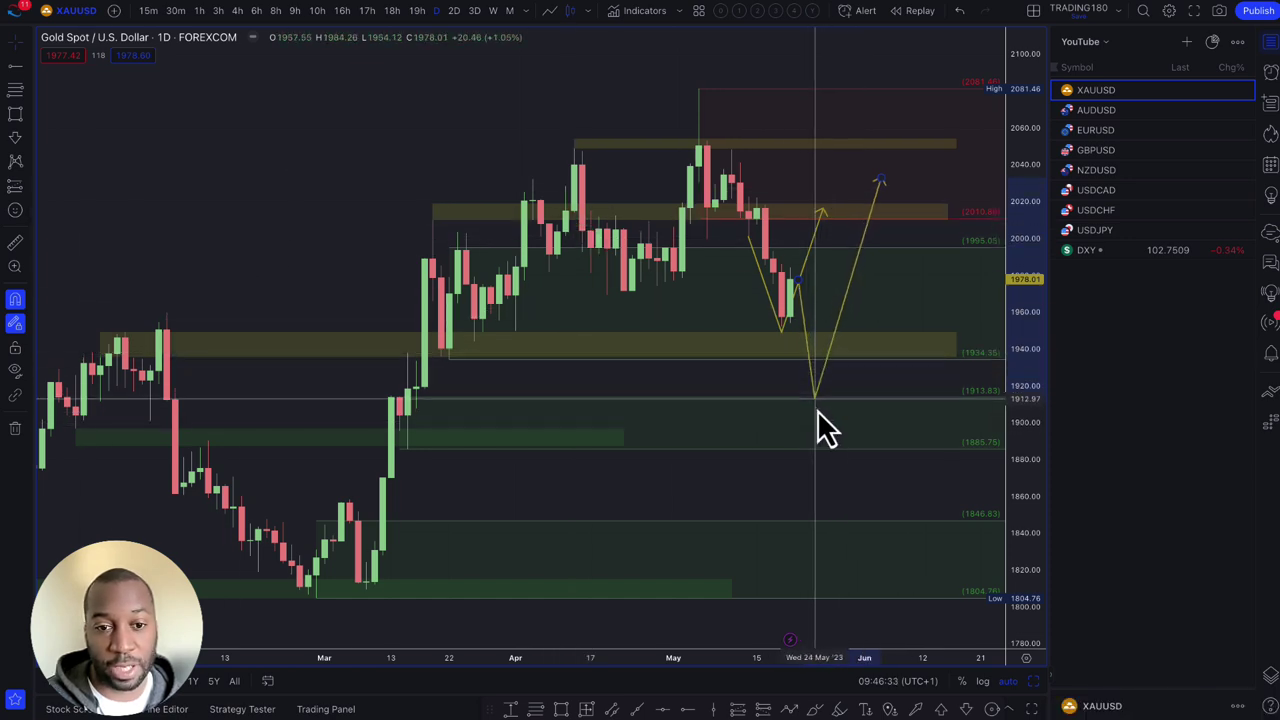
pyautogui.moveTo(818, 412); pyautogui.dragTo(823, 437)
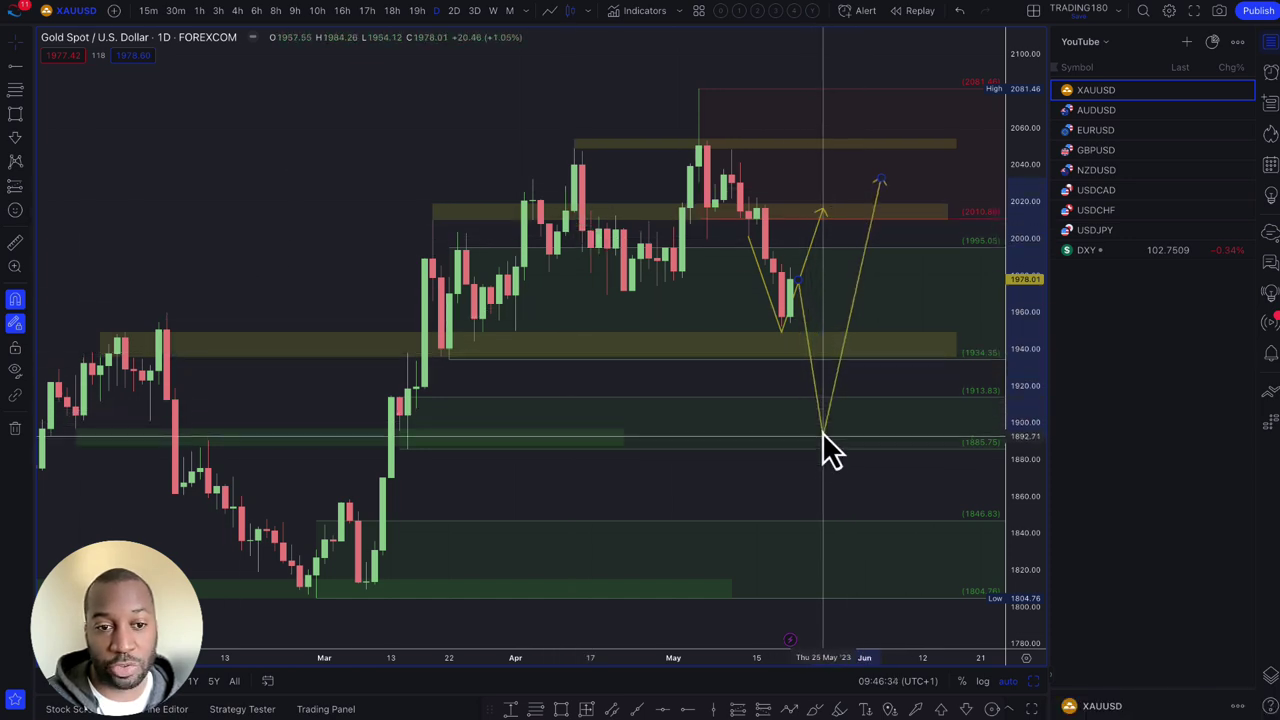
pyautogui.click(627, 433)
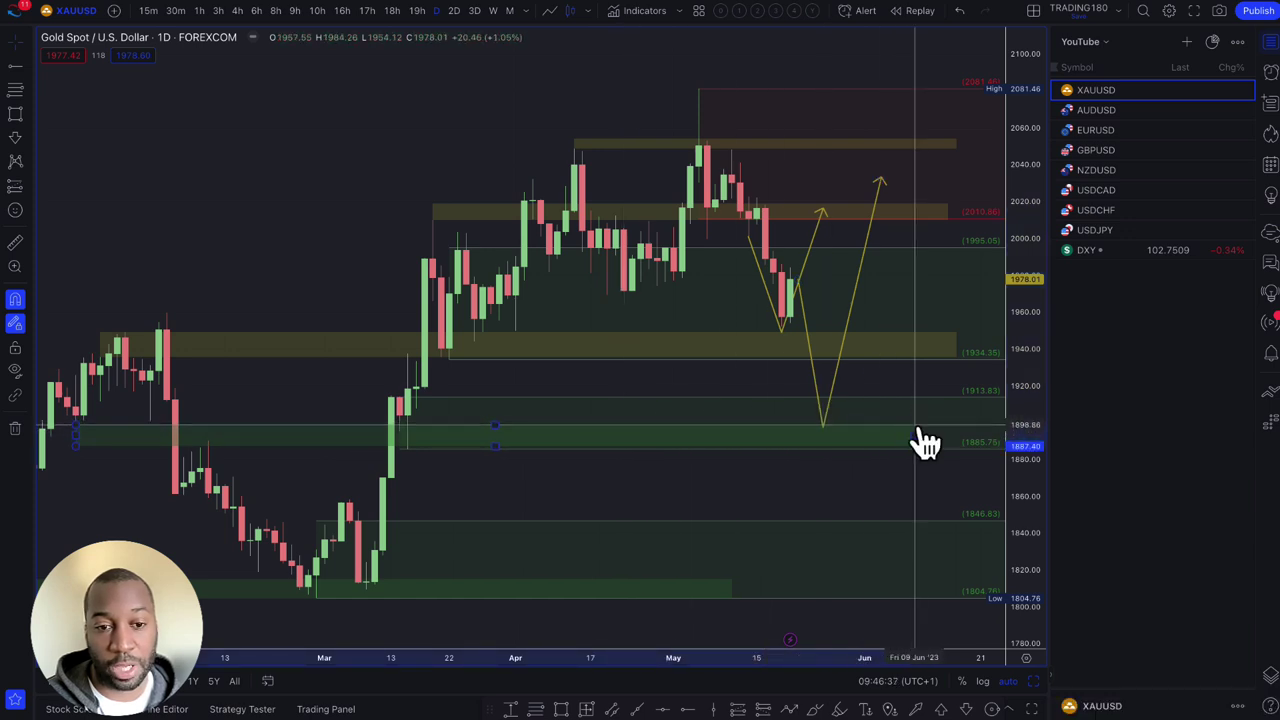